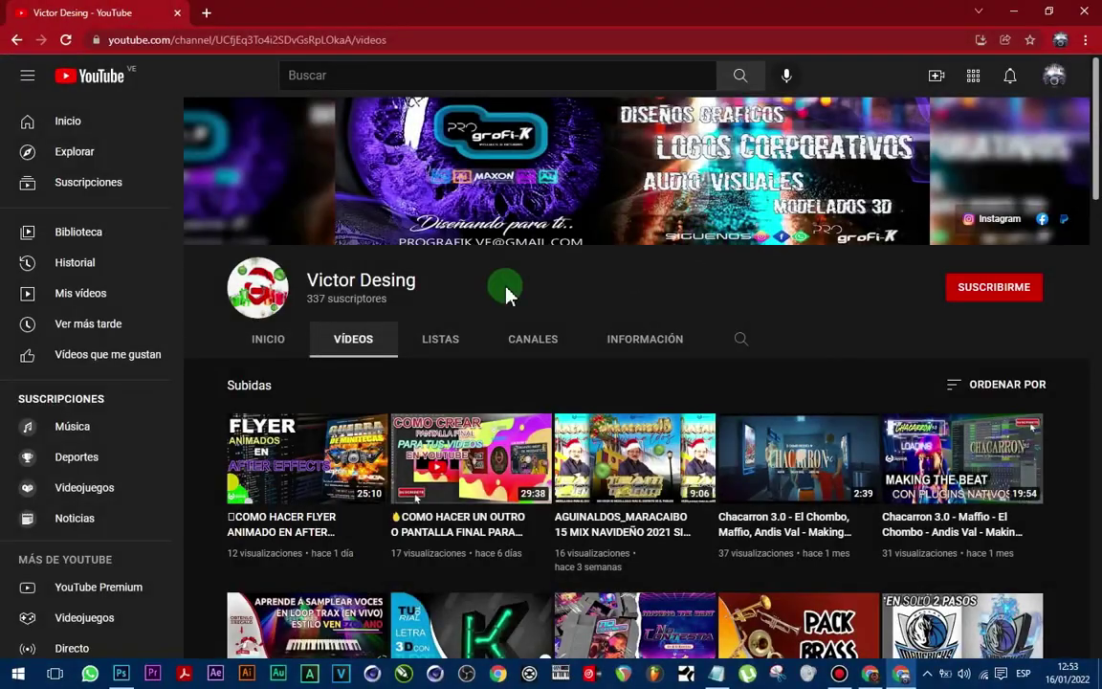
Subscribe to the open YouTube channel and set its notifications to Todas.
click(997, 297)
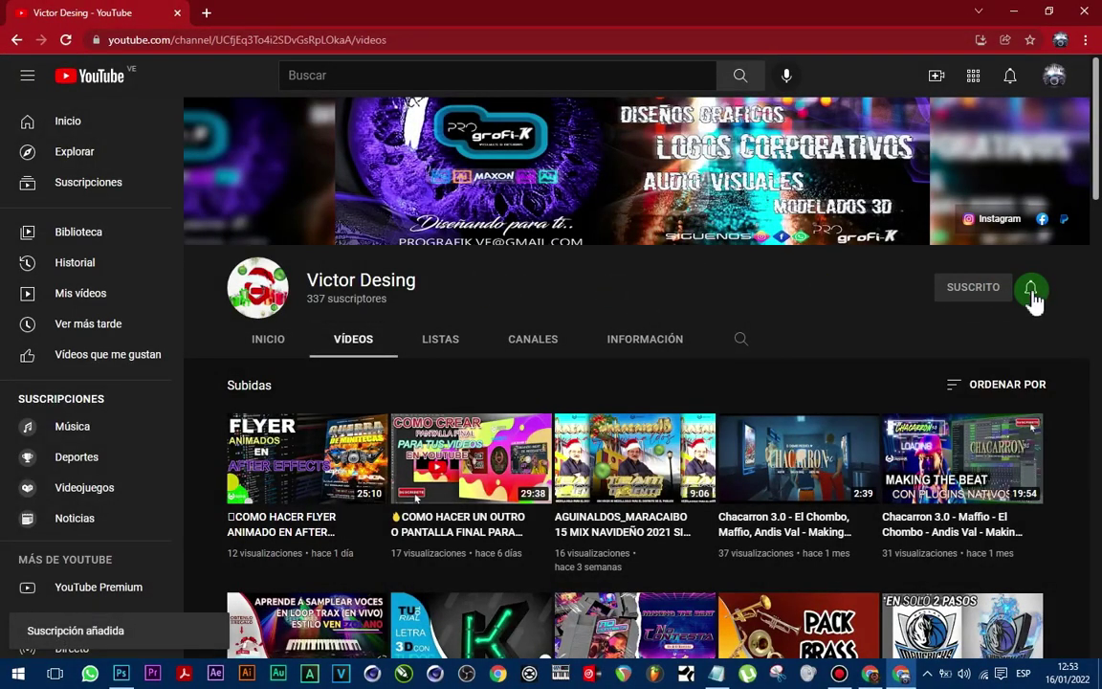
click(1031, 293)
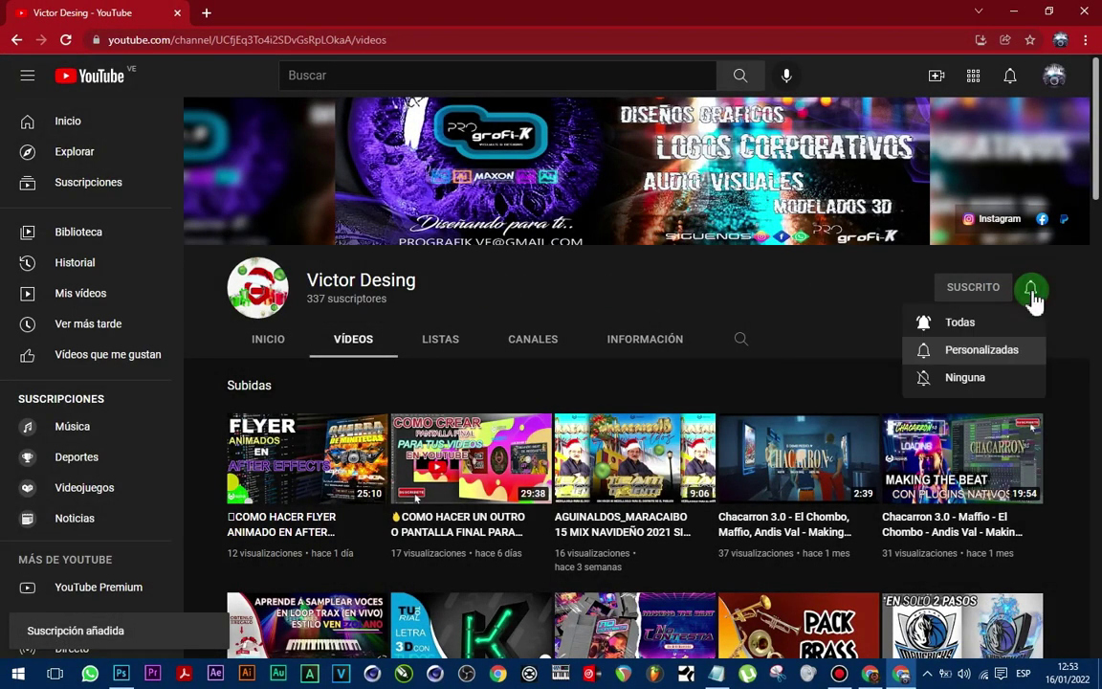
click(962, 323)
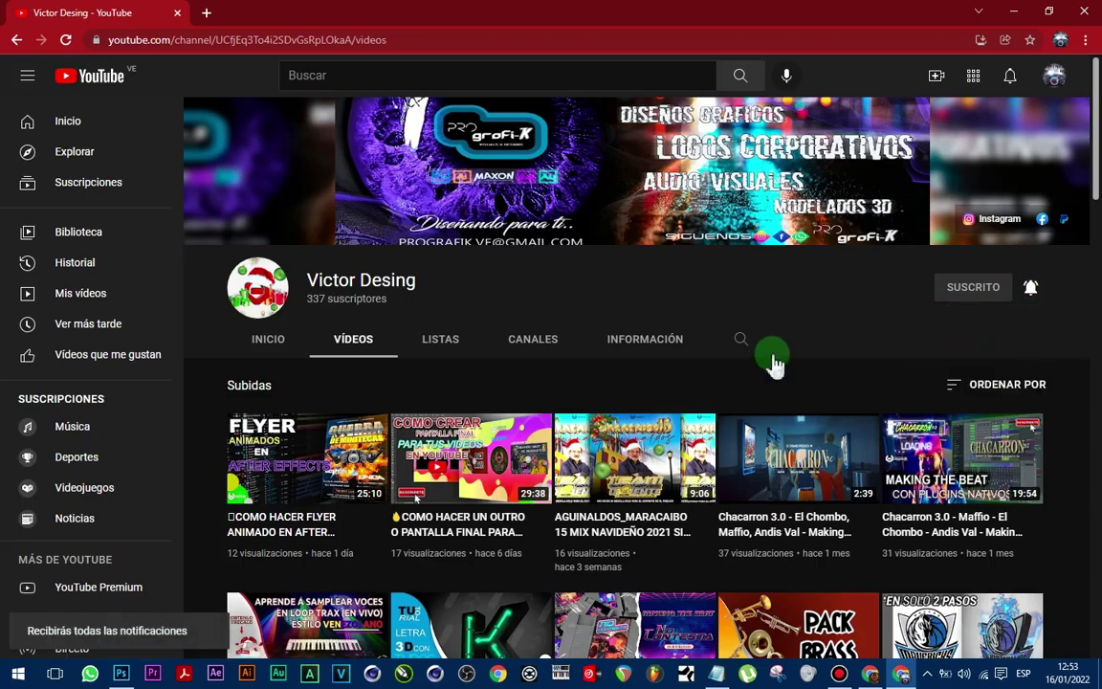
Browse the channel's uploaded videos and the posts on the deejayvictormx Instagram profile.
scroll(770, 363, down, 2)
scroll(742, 332, down, 3)
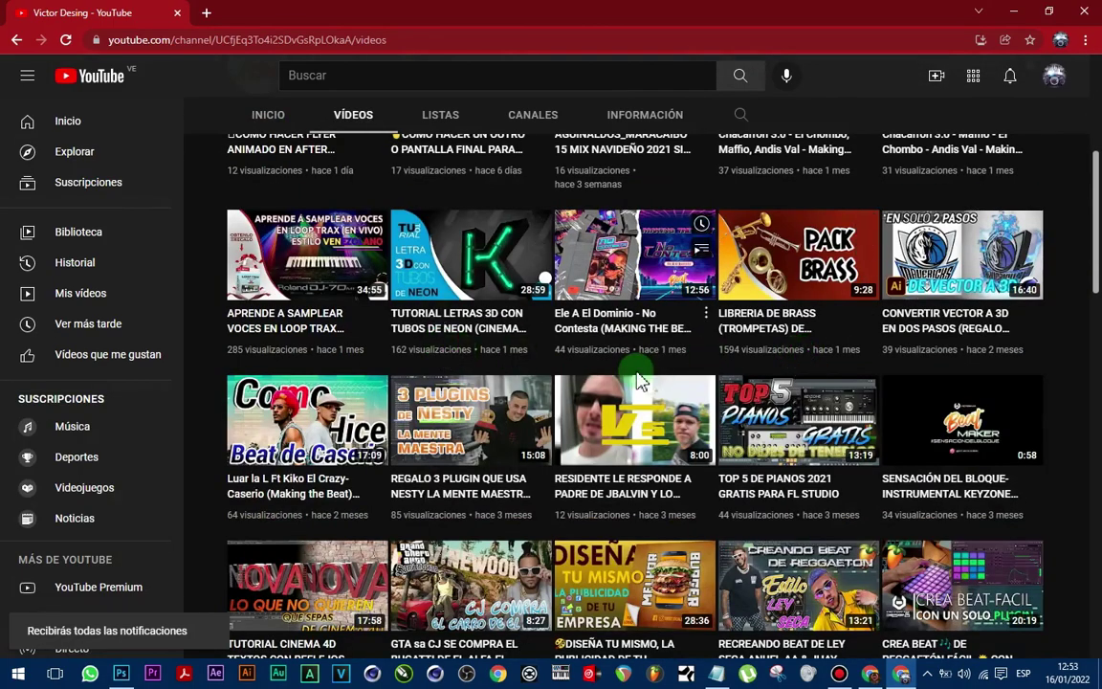
scroll(635, 373, down, 2)
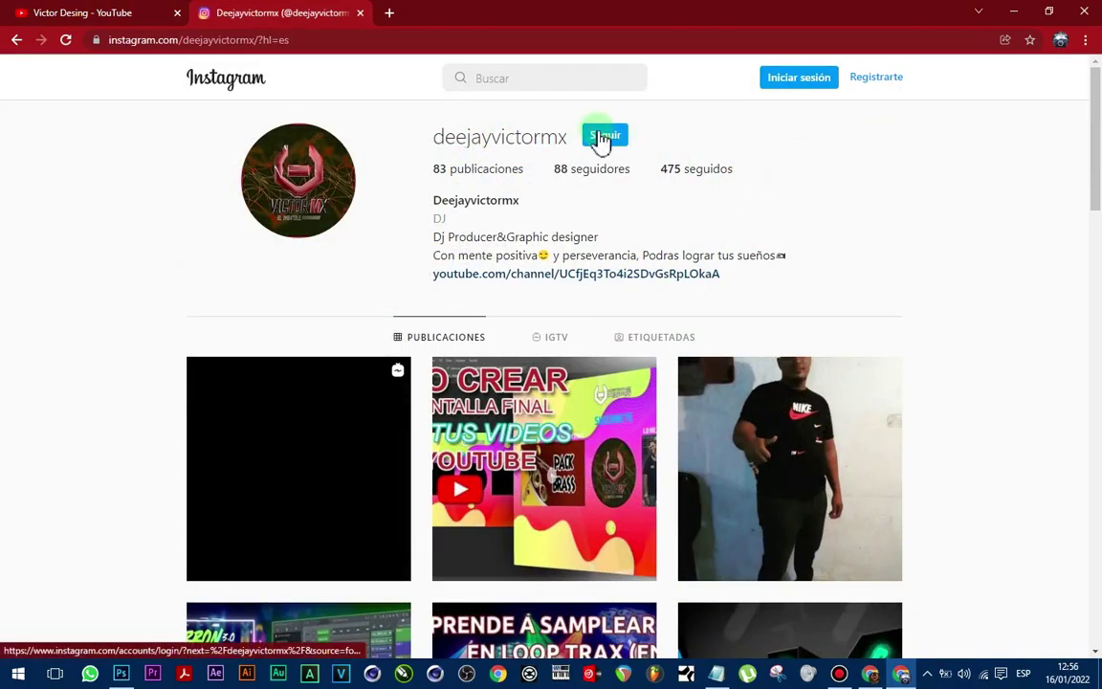
scroll(657, 240, down, 6)
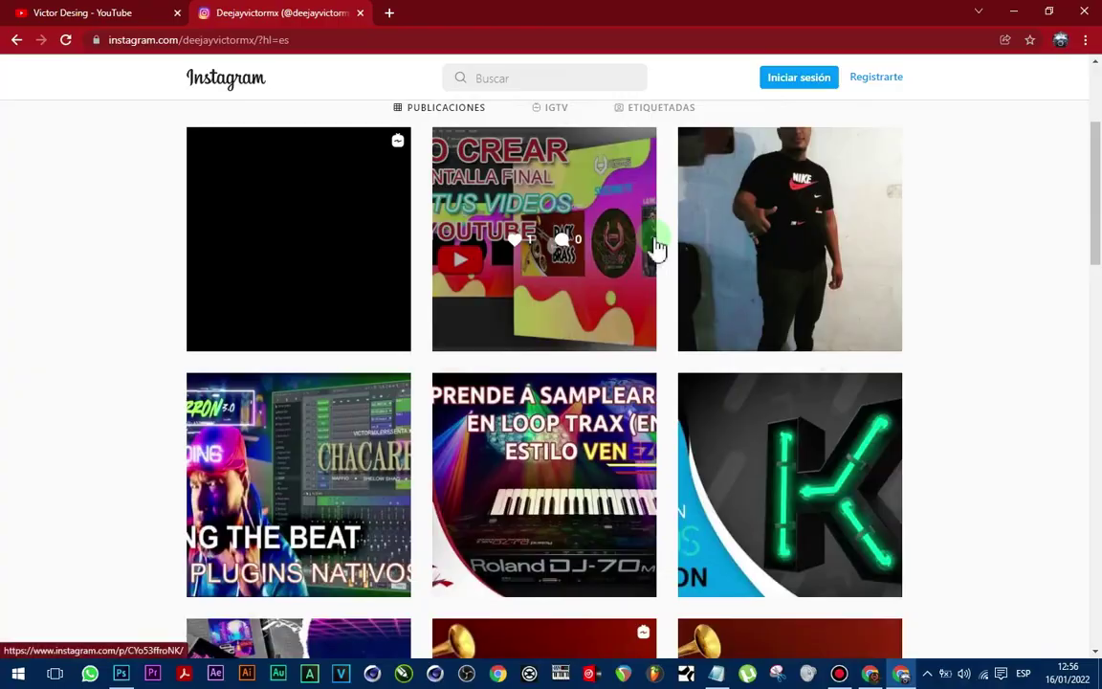
scroll(657, 251, down, 5)
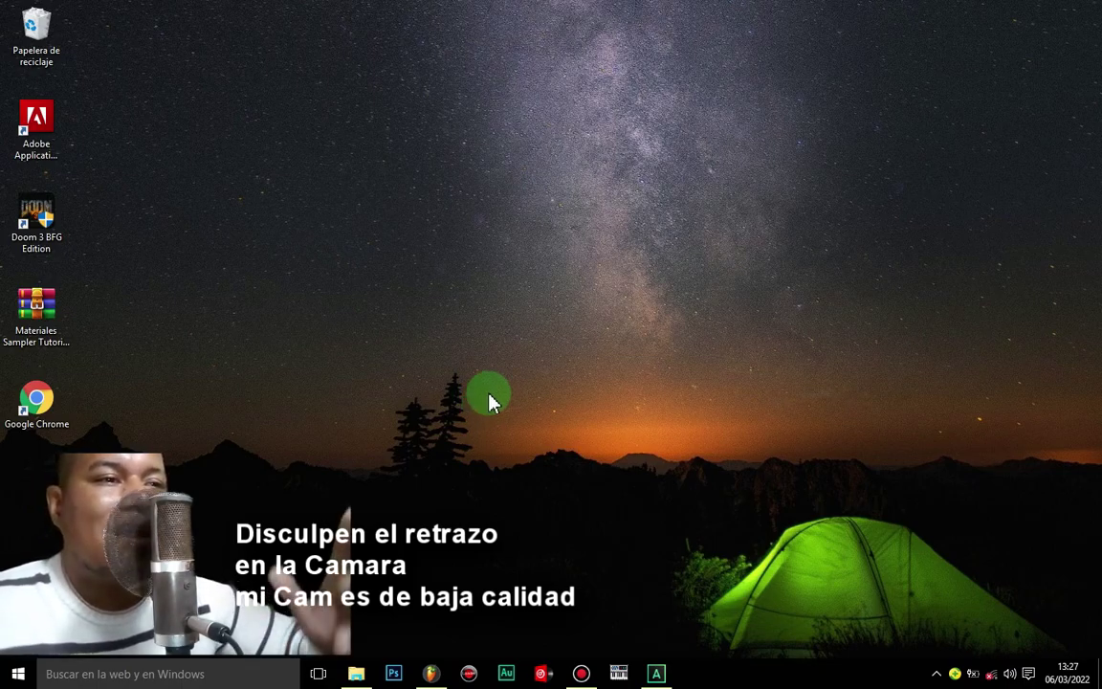
right_click(483, 249)
click(525, 312)
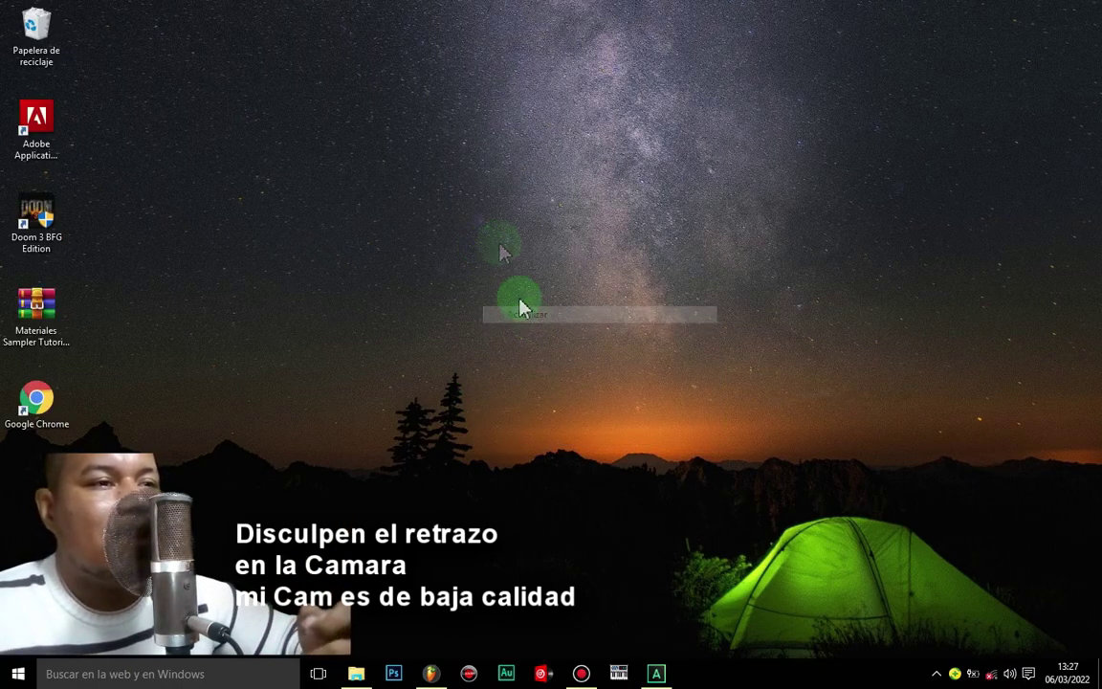
right_click(498, 242)
click(574, 315)
right_click(491, 131)
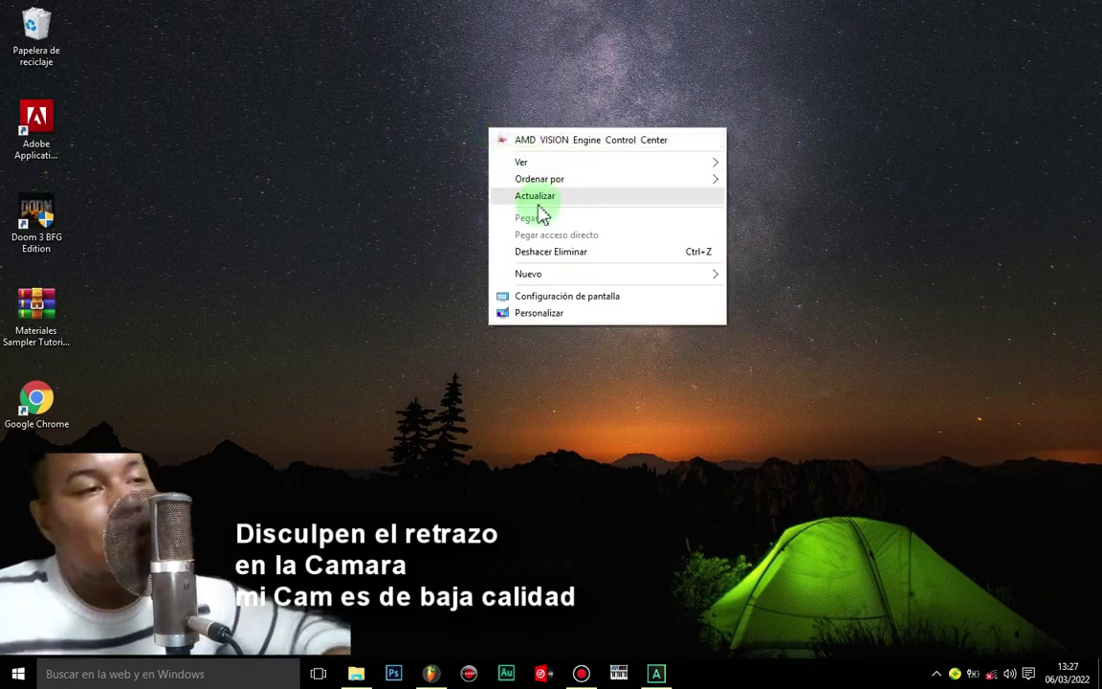
click(533, 205)
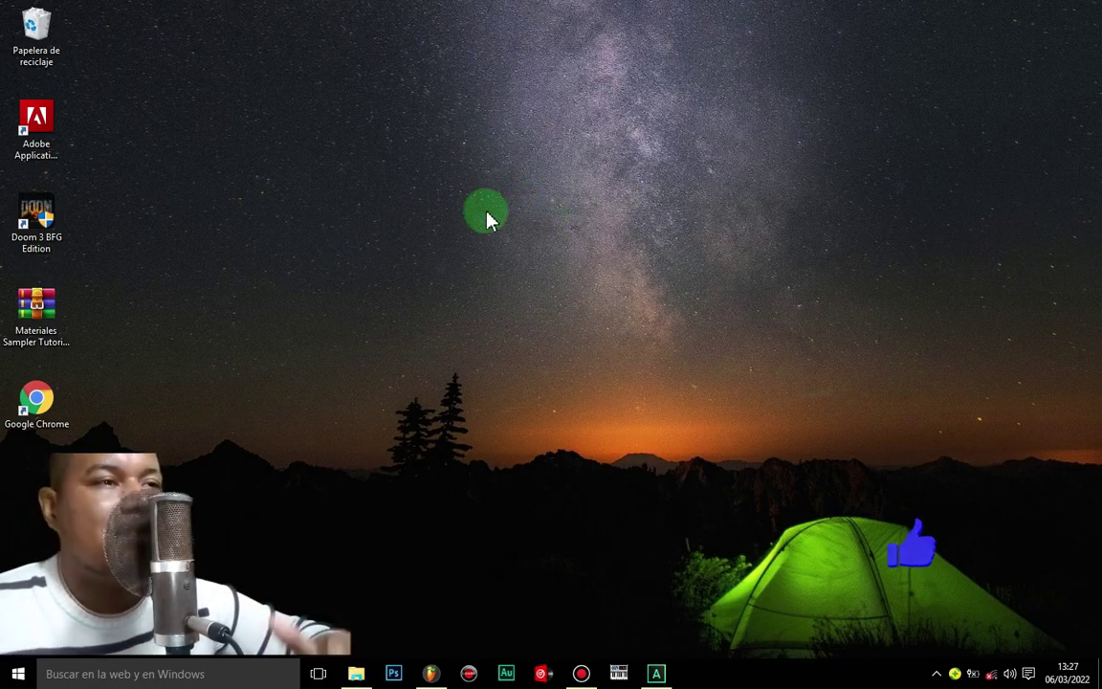
right_click(486, 212)
click(556, 288)
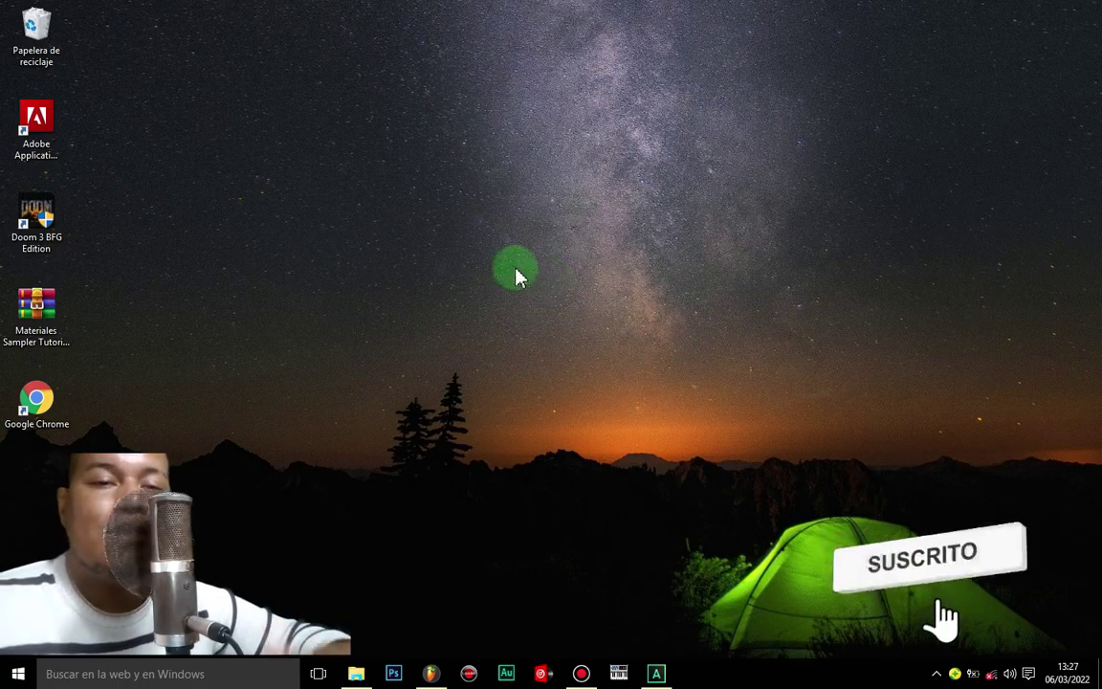
right_click(465, 227)
click(510, 296)
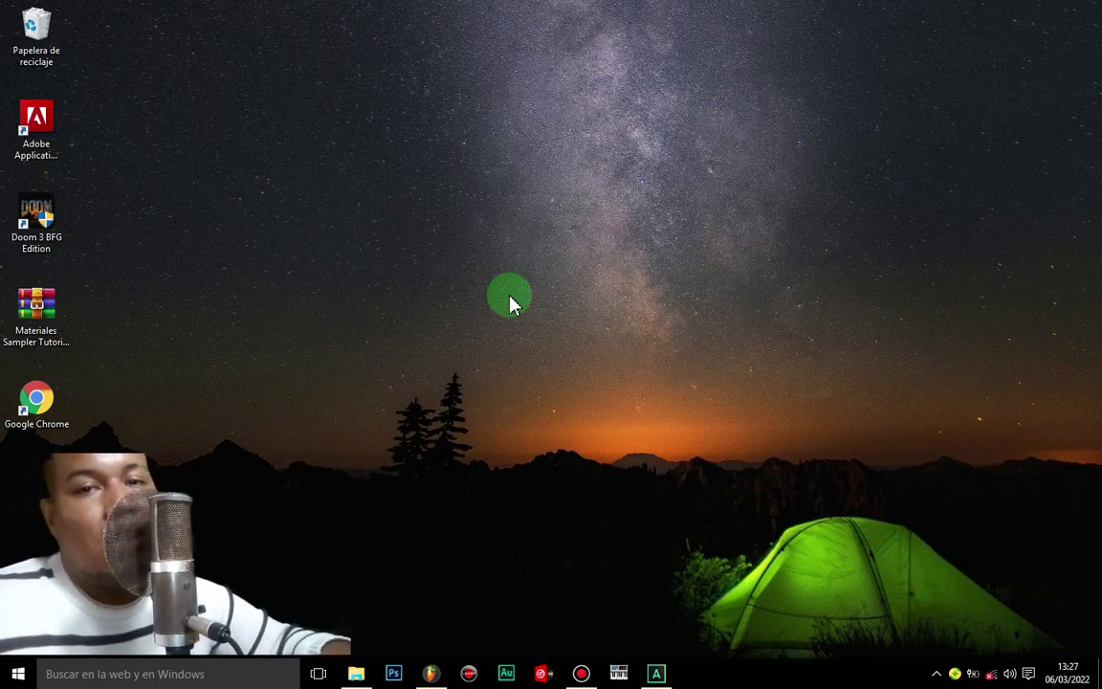
right_click(320, 228)
click(389, 296)
right_click(300, 227)
click(378, 299)
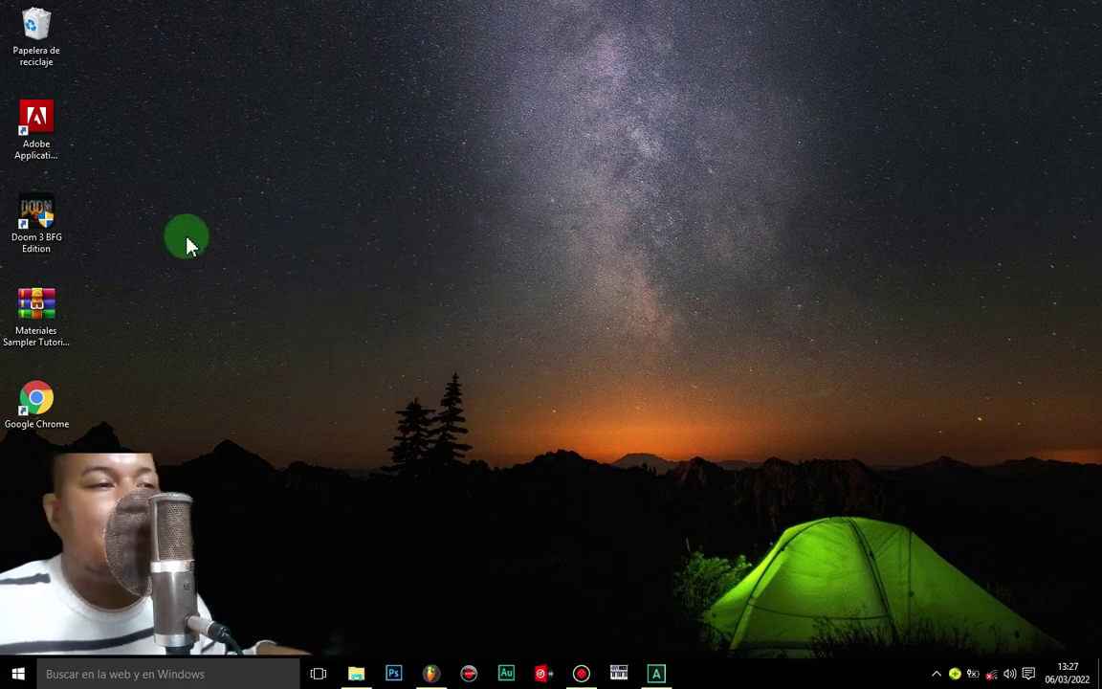
right_click(378, 94)
click(453, 164)
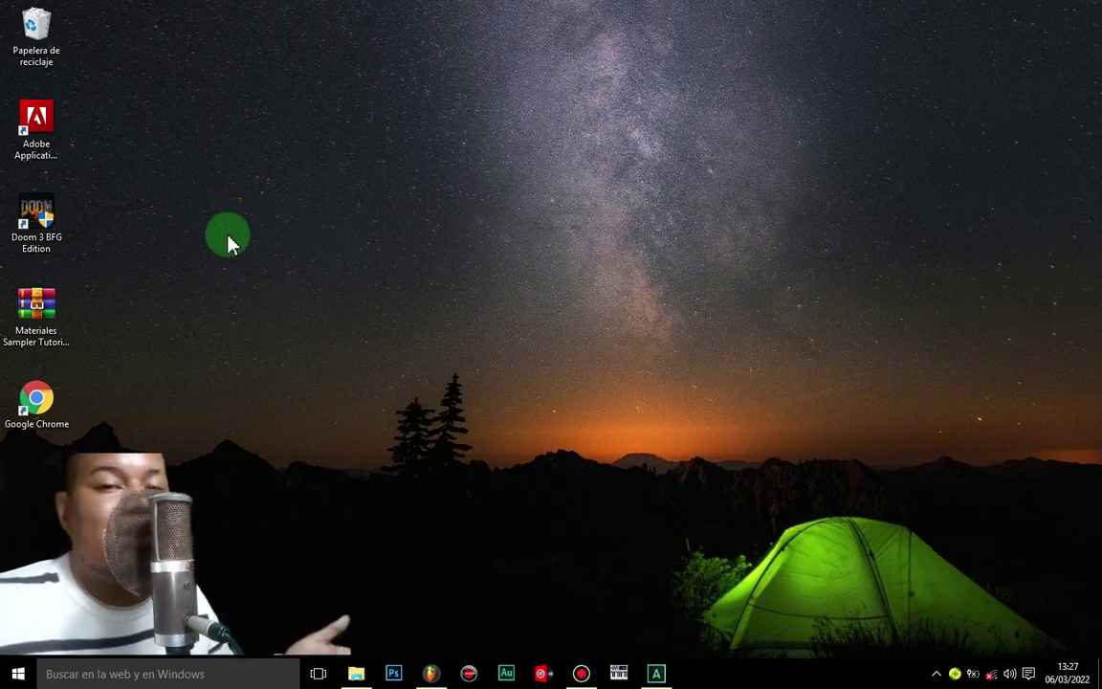
right_click(460, 124)
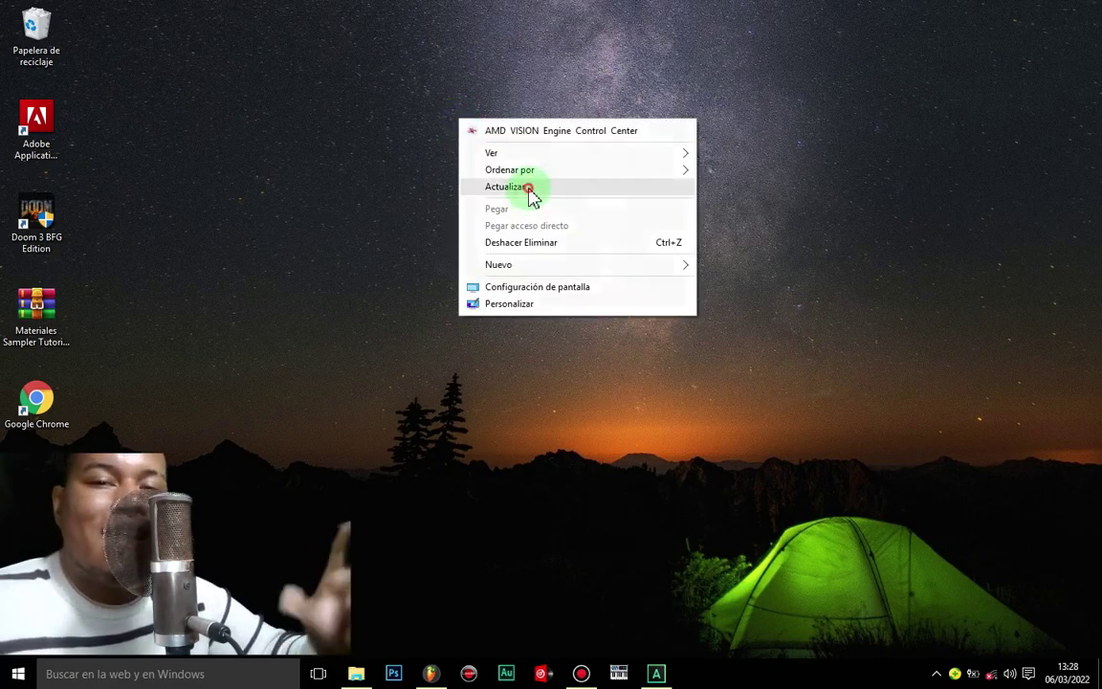
click(529, 191)
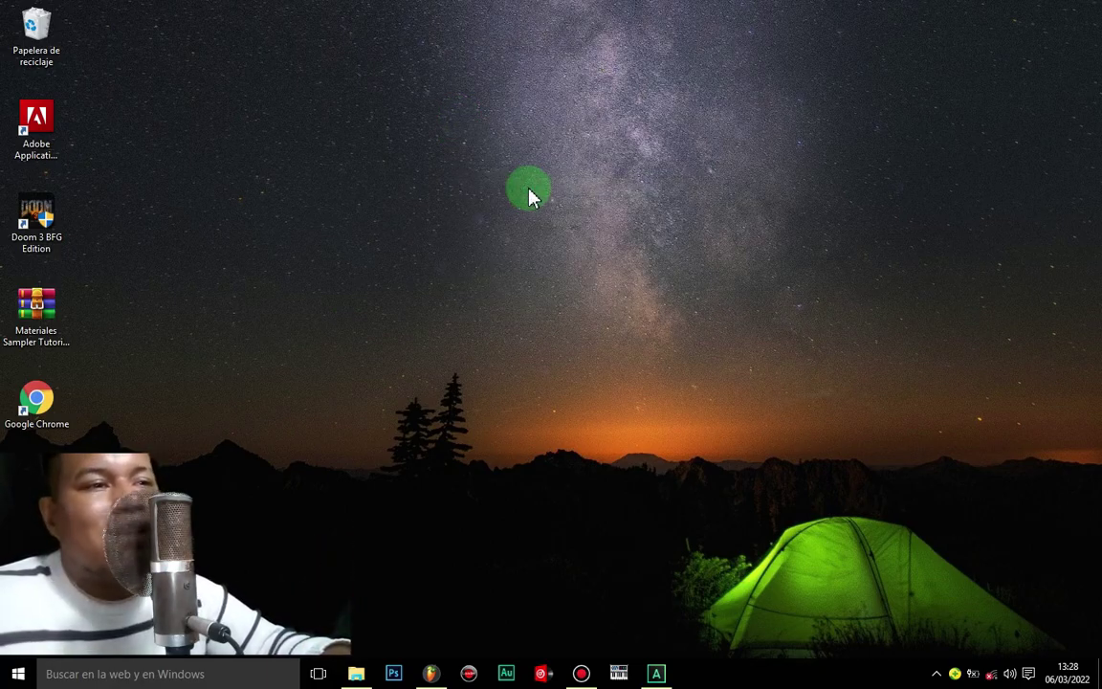
right_click(359, 231)
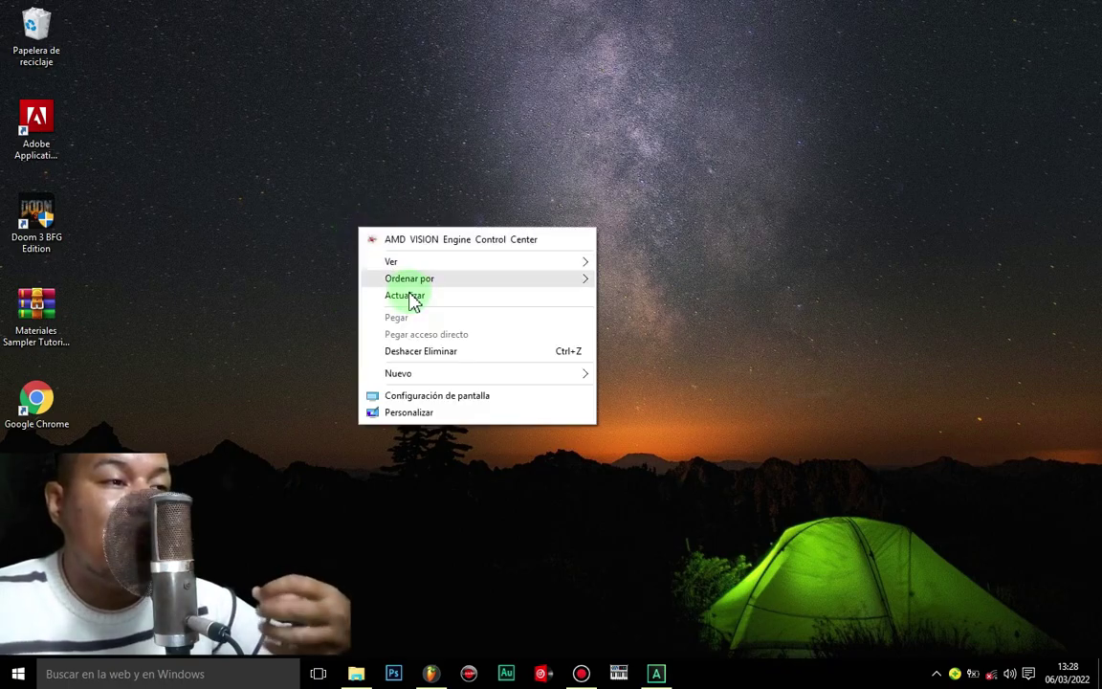
click(410, 295)
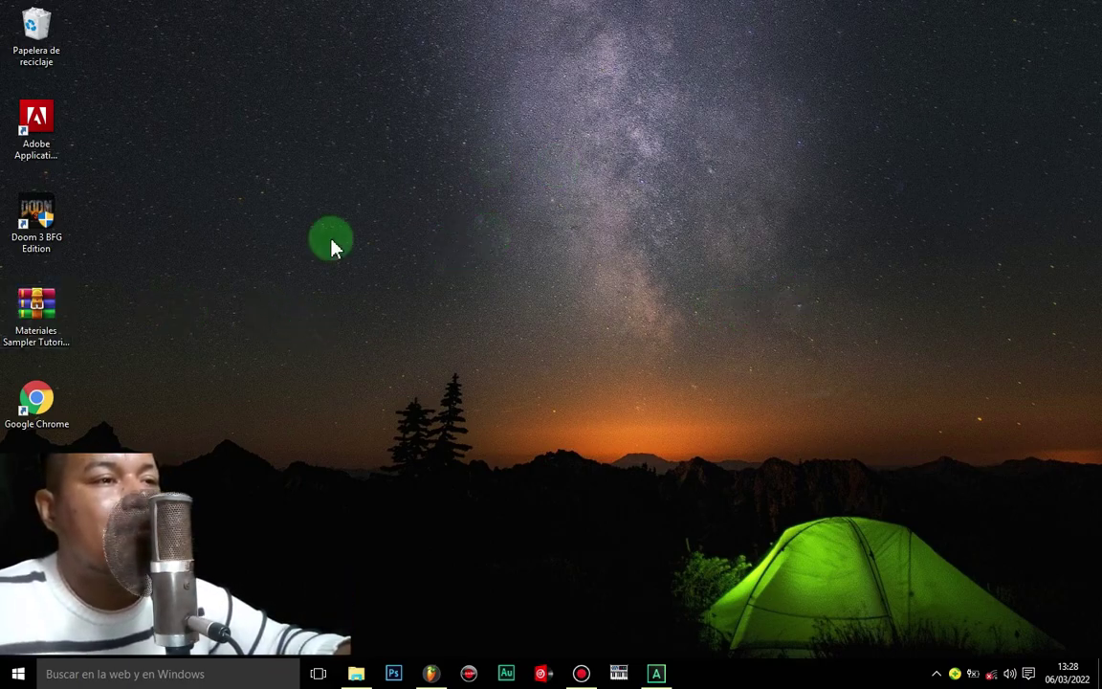
drag(49, 319, 550, 265)
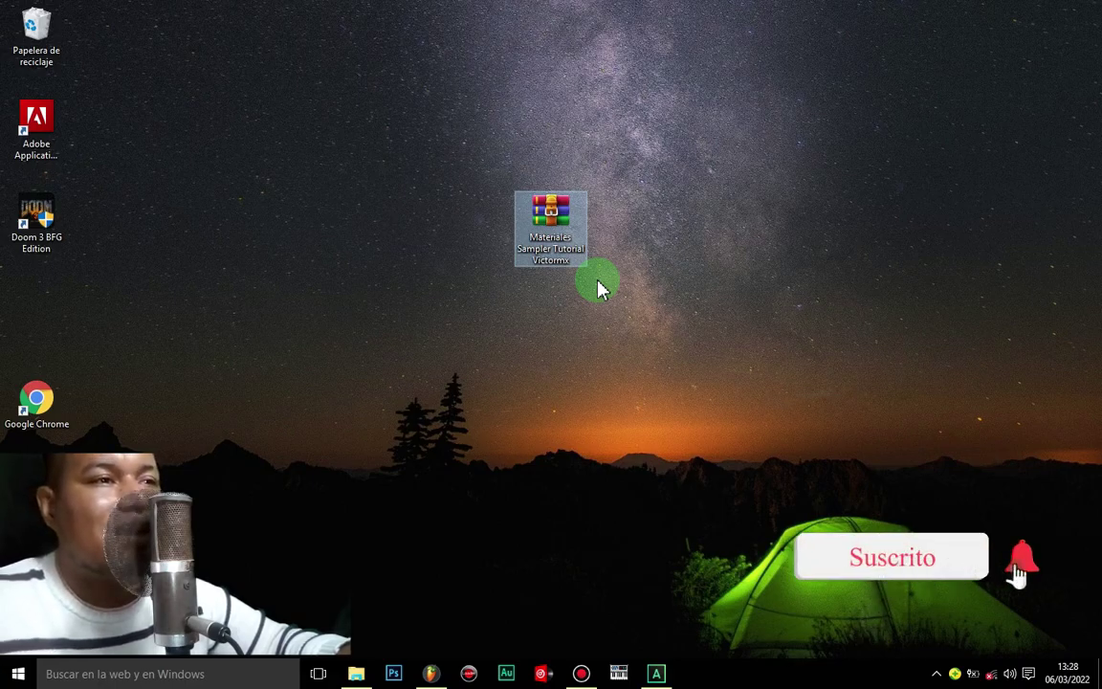
drag(507, 216, 397, 307)
right_click(227, 229)
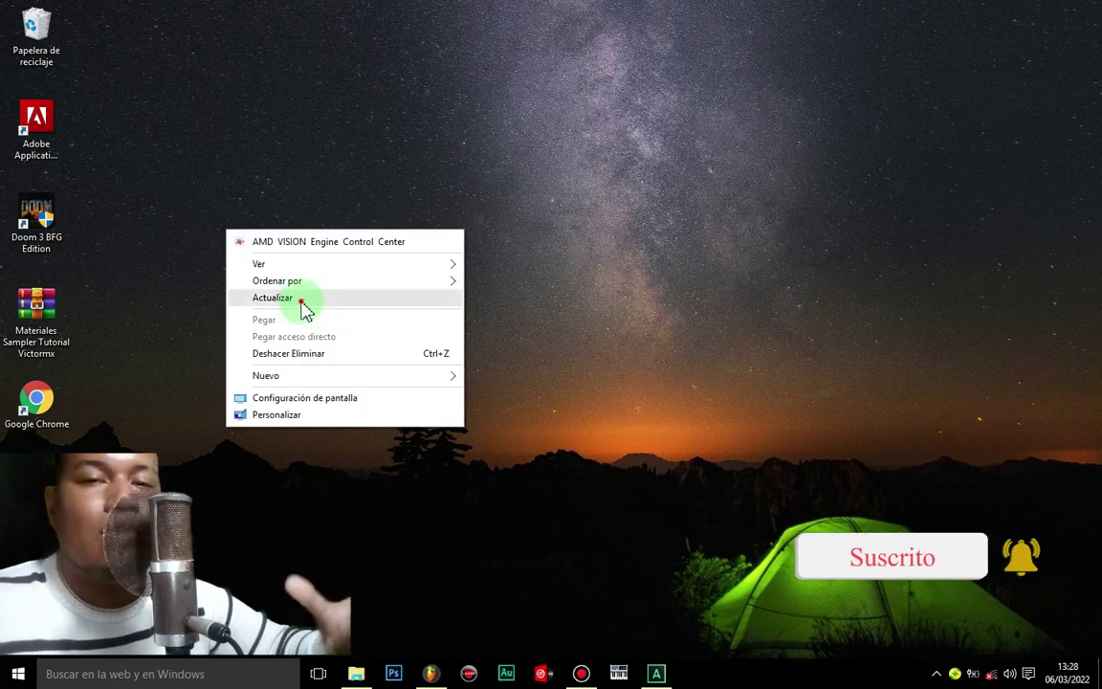
click(302, 303)
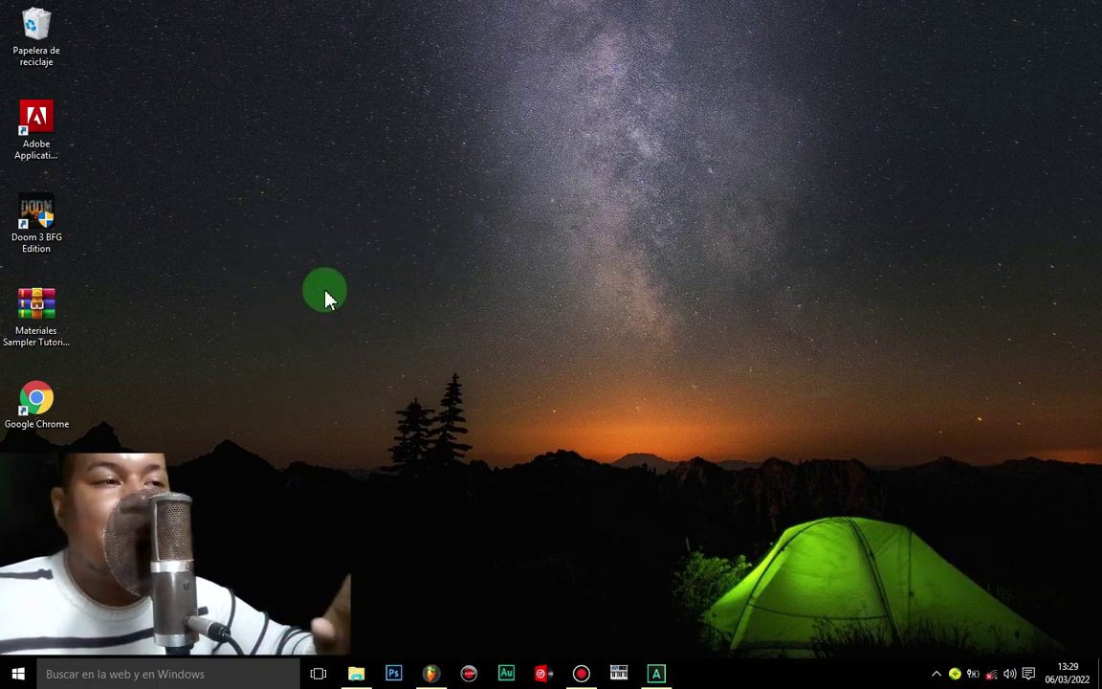
right_click(476, 173)
click(513, 237)
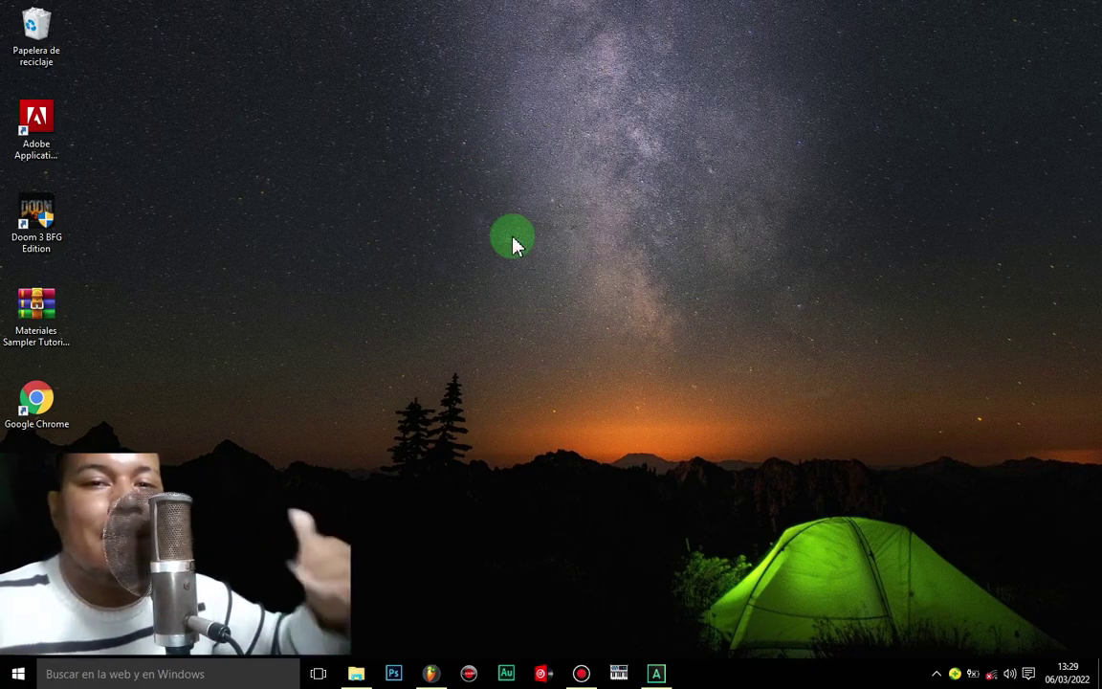
right_click(475, 211)
click(508, 271)
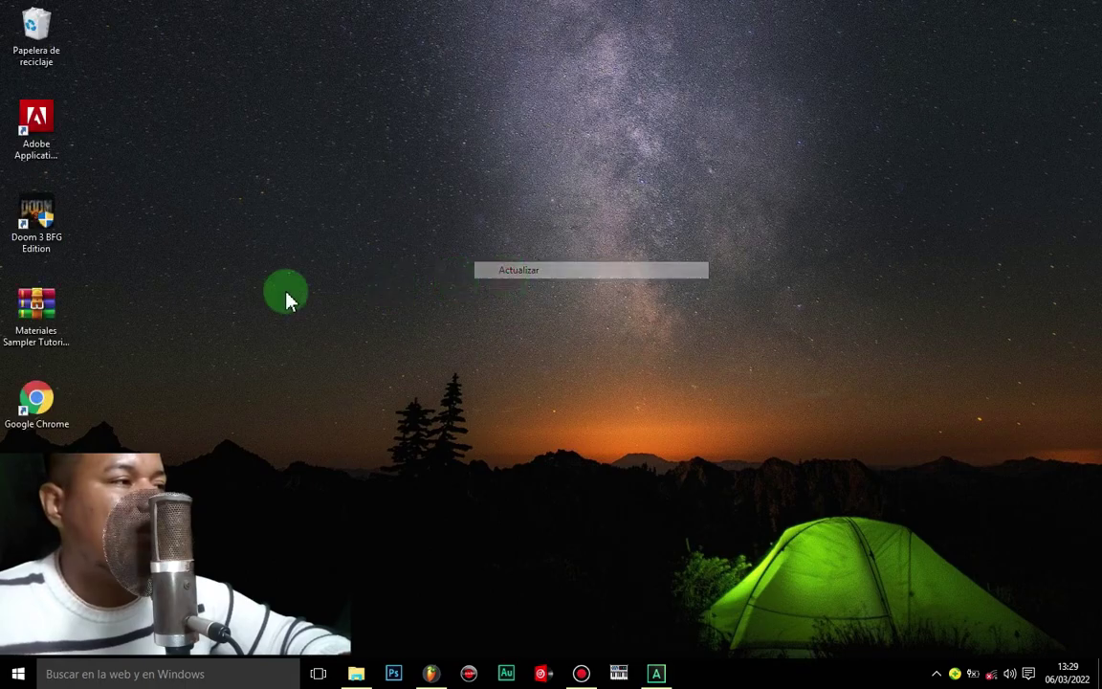
Move the Materiales Sampler Tutorial Victormx archive to the middle of the desktop and the Google Chrome shortcut into its vacated place.
drag(72, 320, 545, 225)
drag(16, 405, 21, 323)
drag(557, 215, 632, 227)
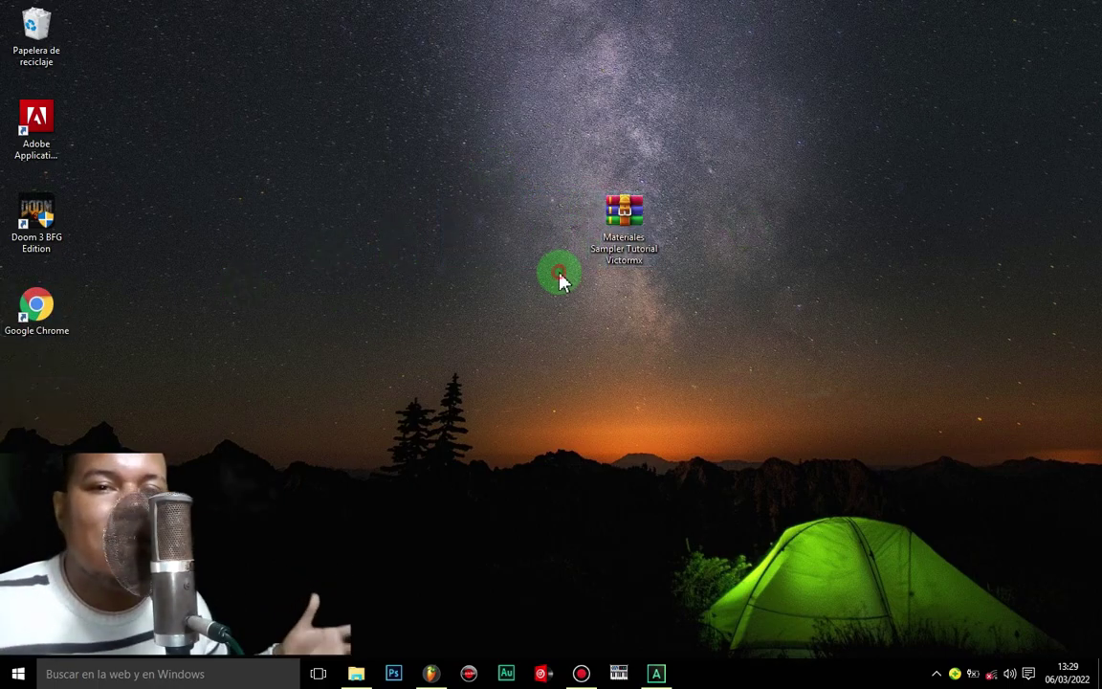
click(565, 159)
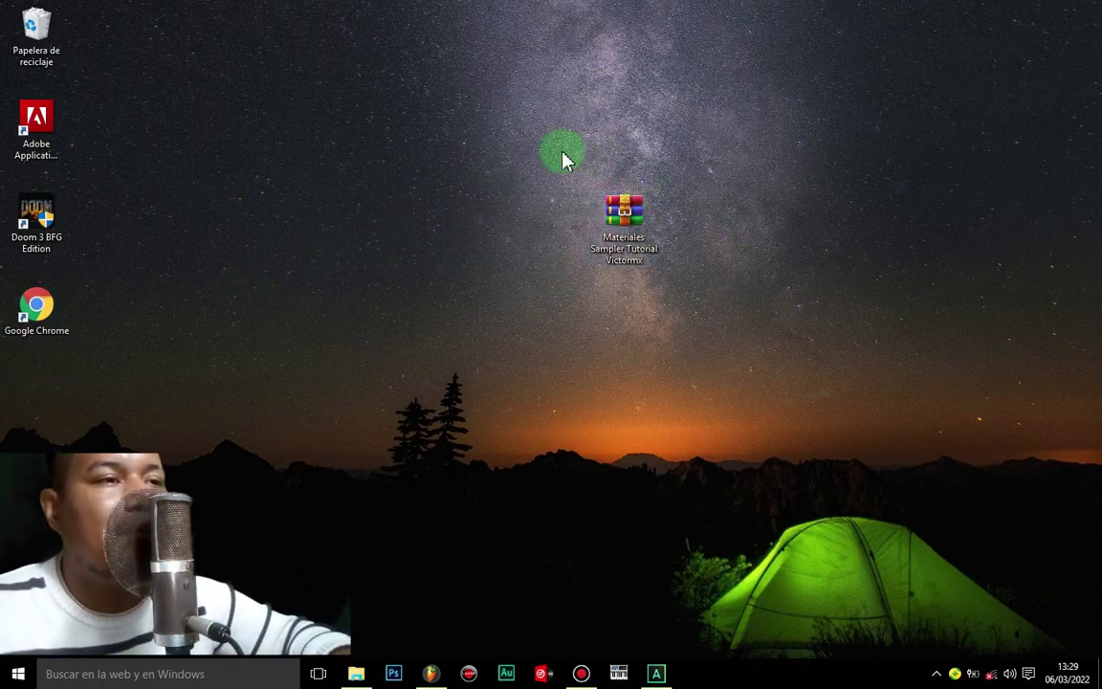
click(621, 215)
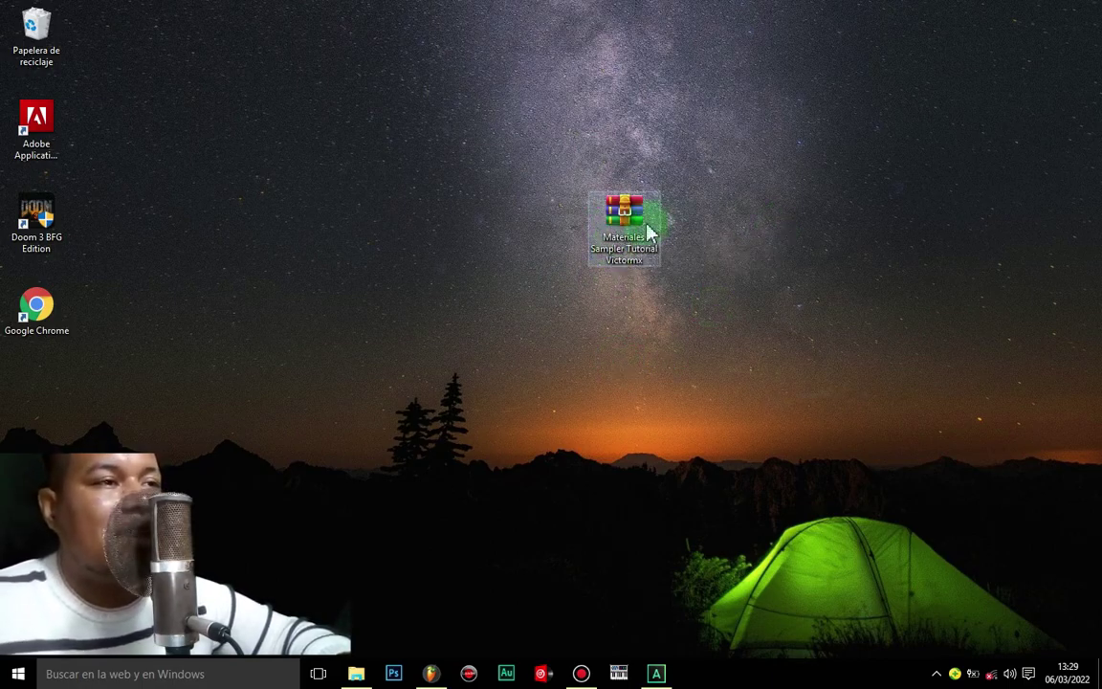
double_click(646, 230)
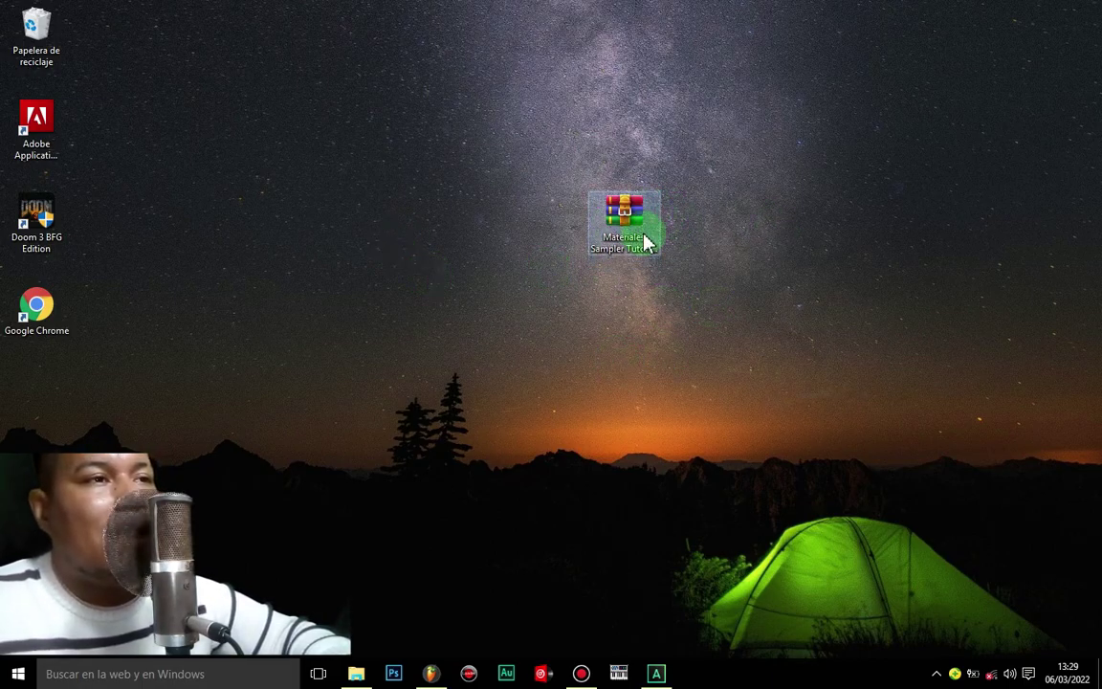
click(510, 181)
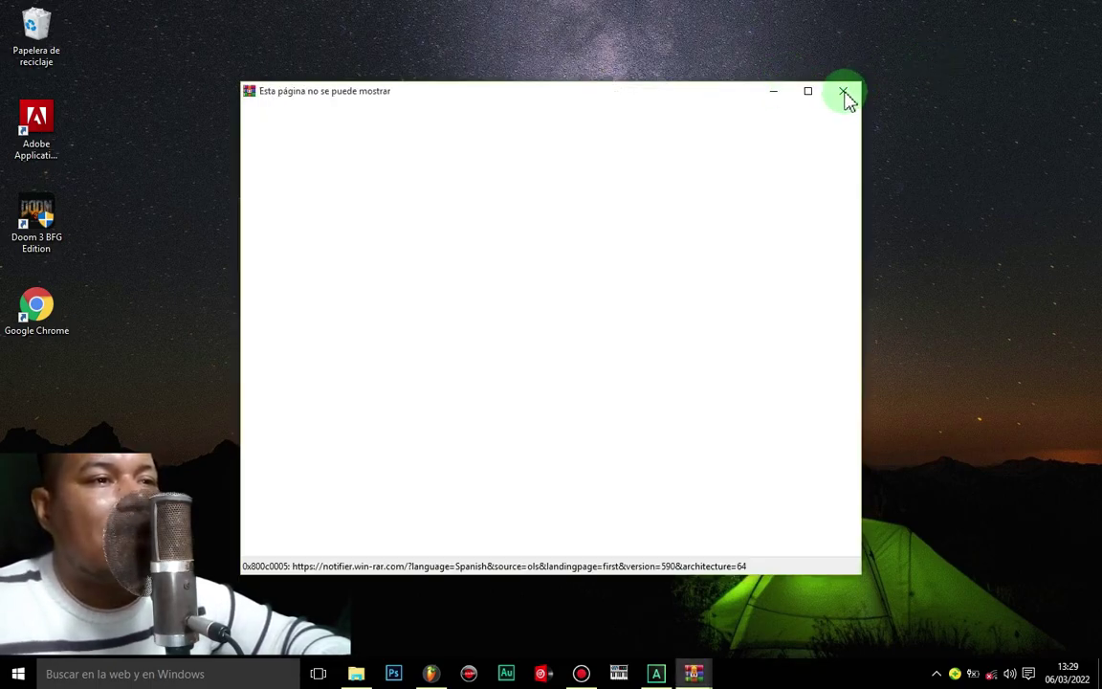
click(845, 92)
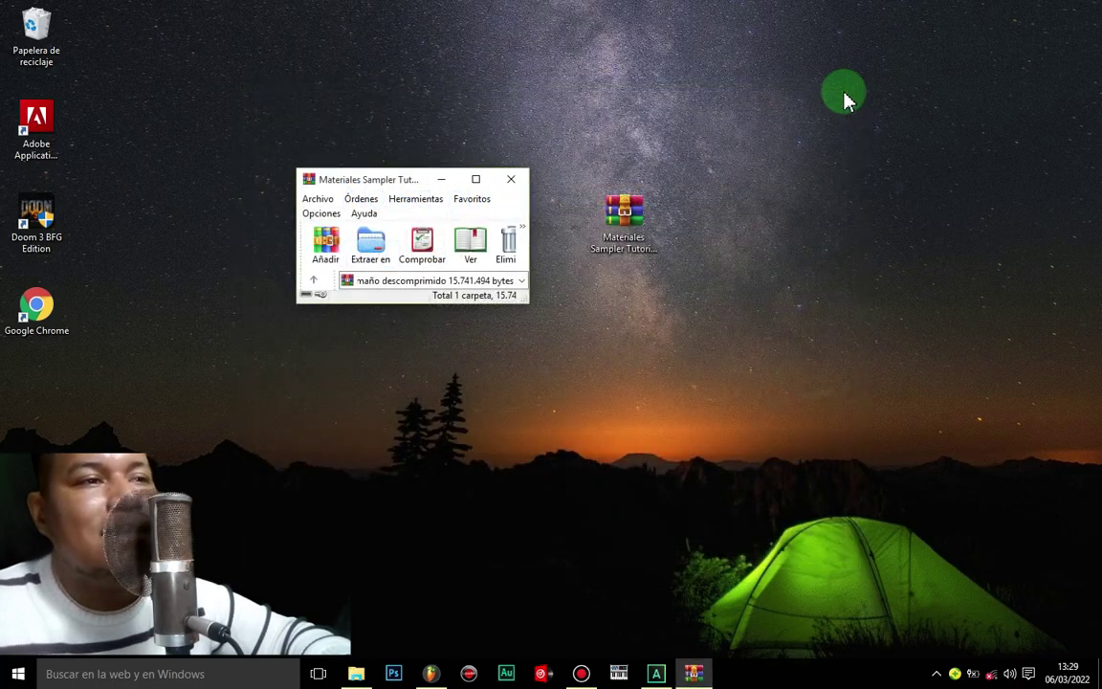
click(515, 179)
Extract the Materiales Sampler Tutorial Victormx archive directly onto the desktop and place the extracted folder beside the archive.
click(604, 220)
right_click(616, 226)
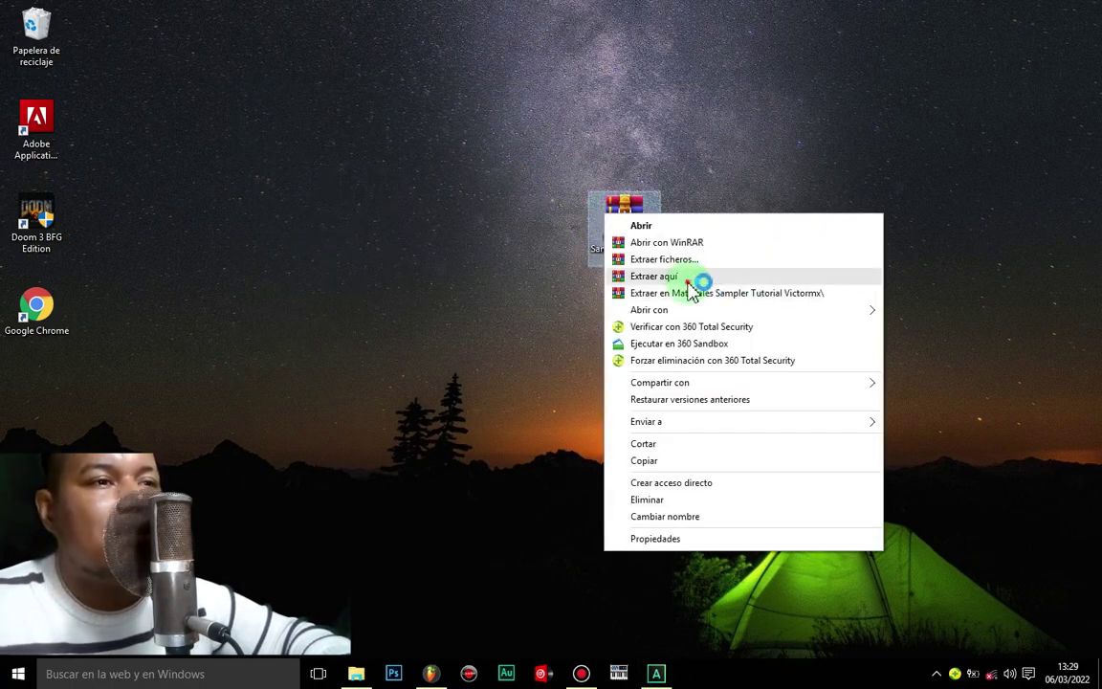
click(691, 285)
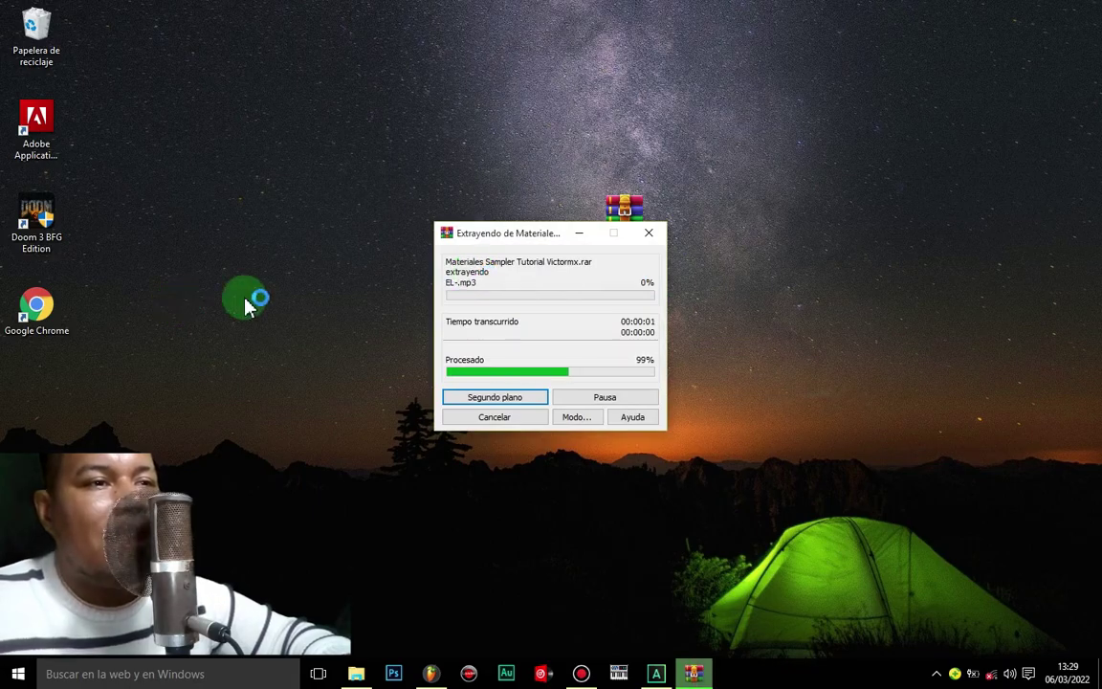
drag(5, 435, 524, 239)
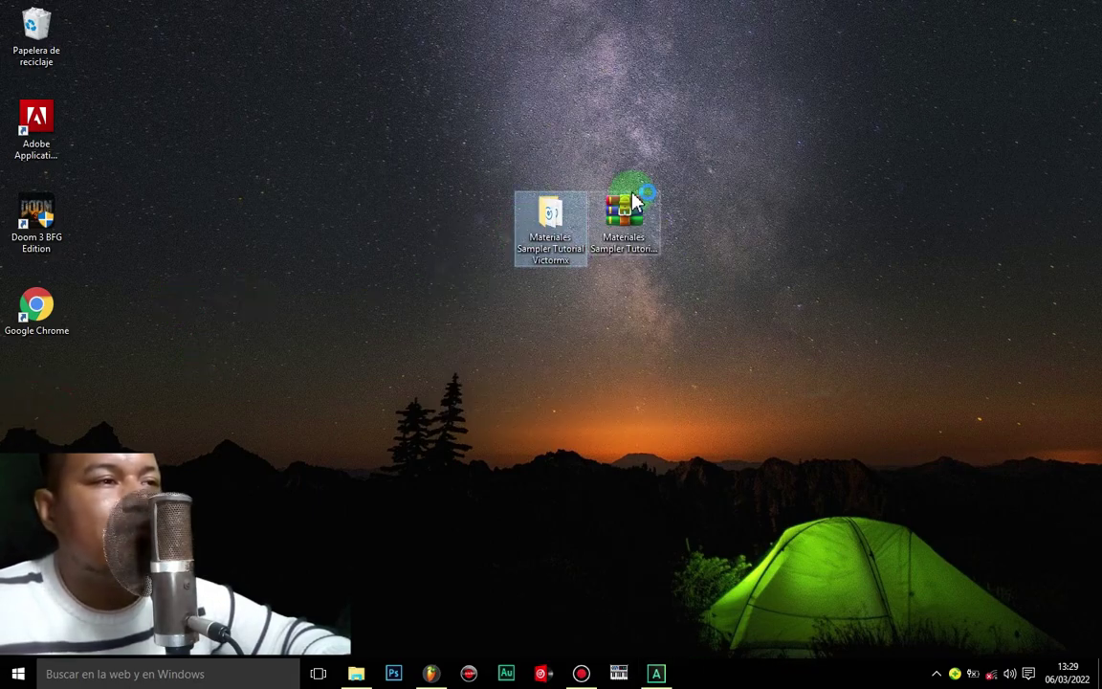
Move the archive below the Google Chrome shortcut and open the extracted Materiales Sampler Tutorial Victormx folder.
double_click(627, 205)
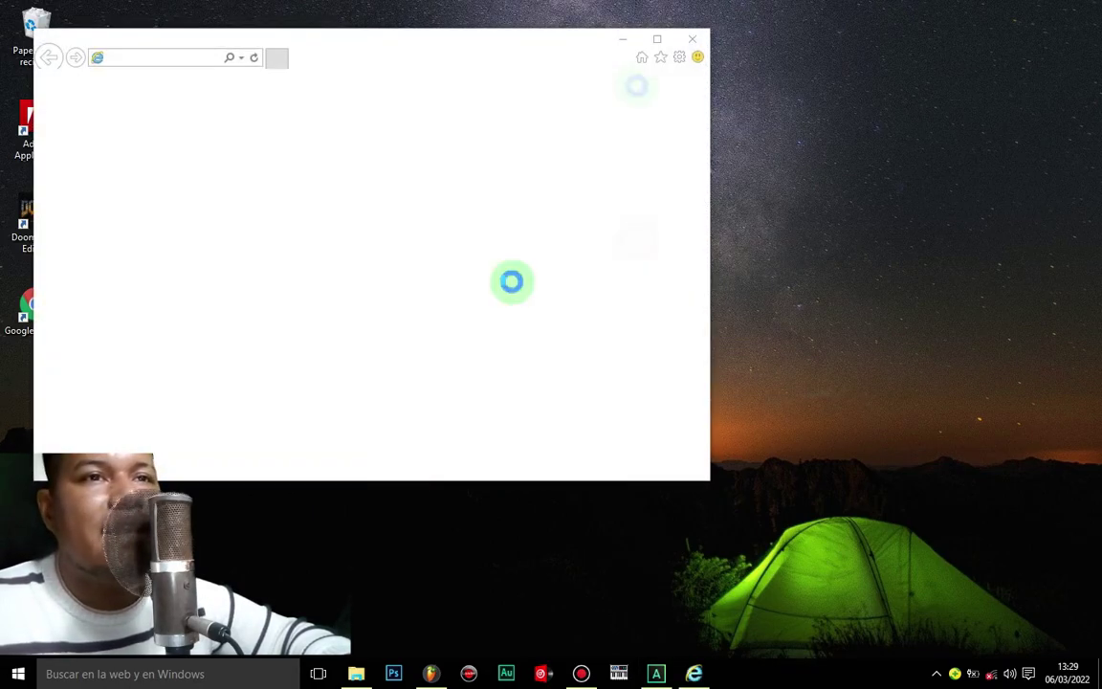
click(701, 43)
drag(645, 246, 58, 421)
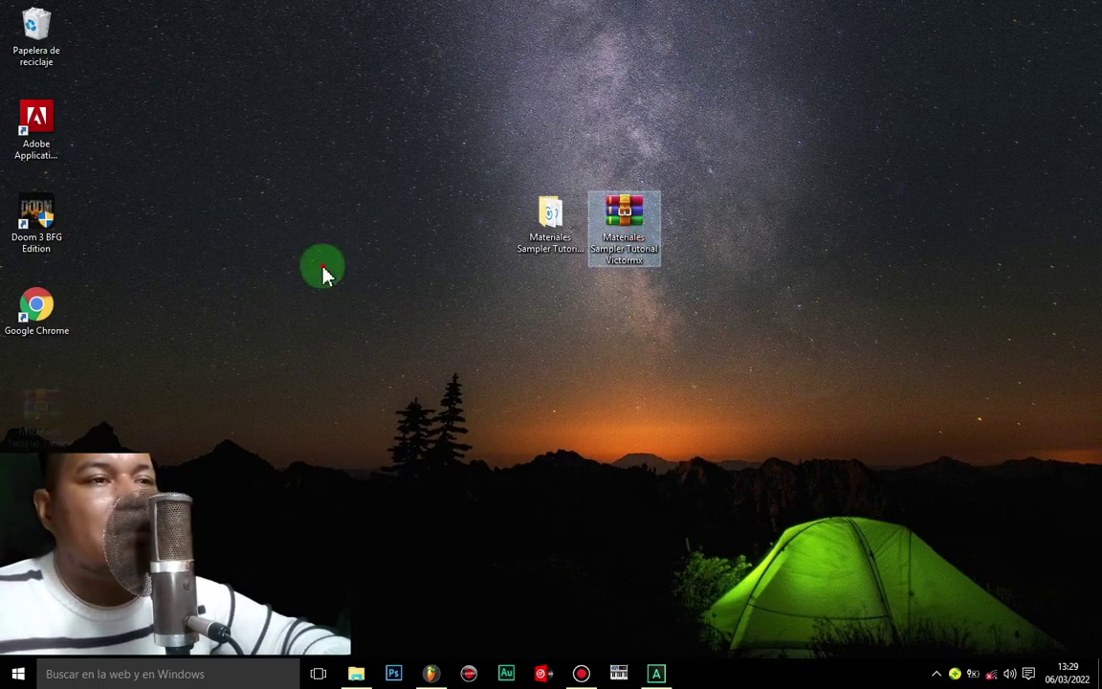
double_click(555, 220)
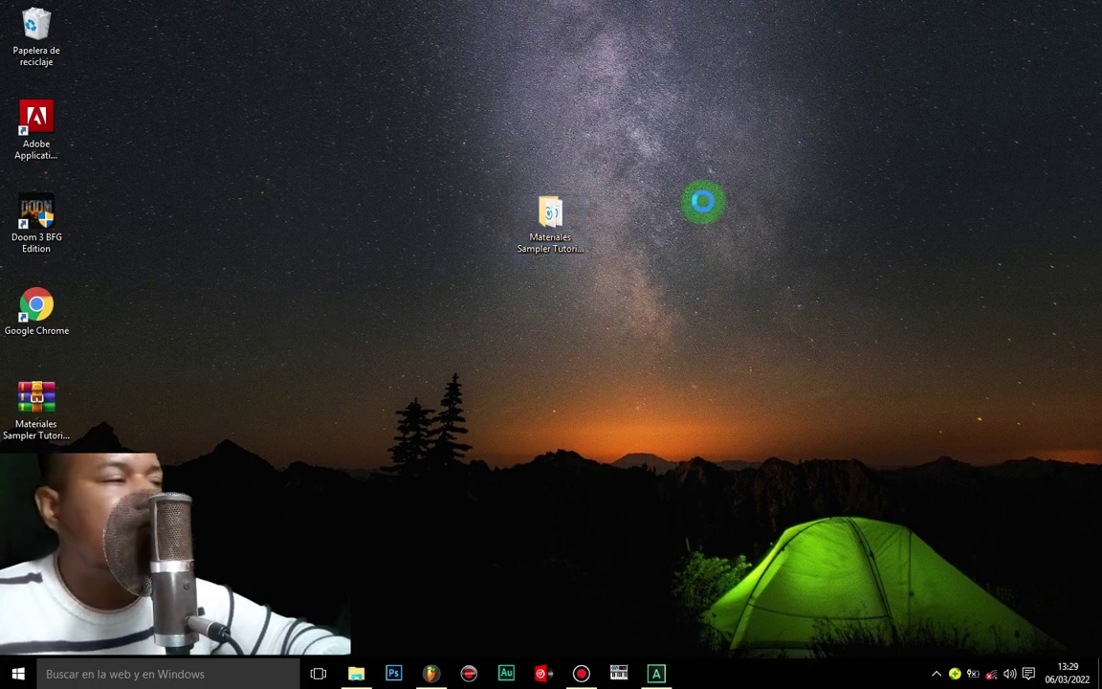
Look through the ACORDES SAXOFON and VOCES SAMPLER subfolders of the materials folder.
drag(928, 75, 891, 54)
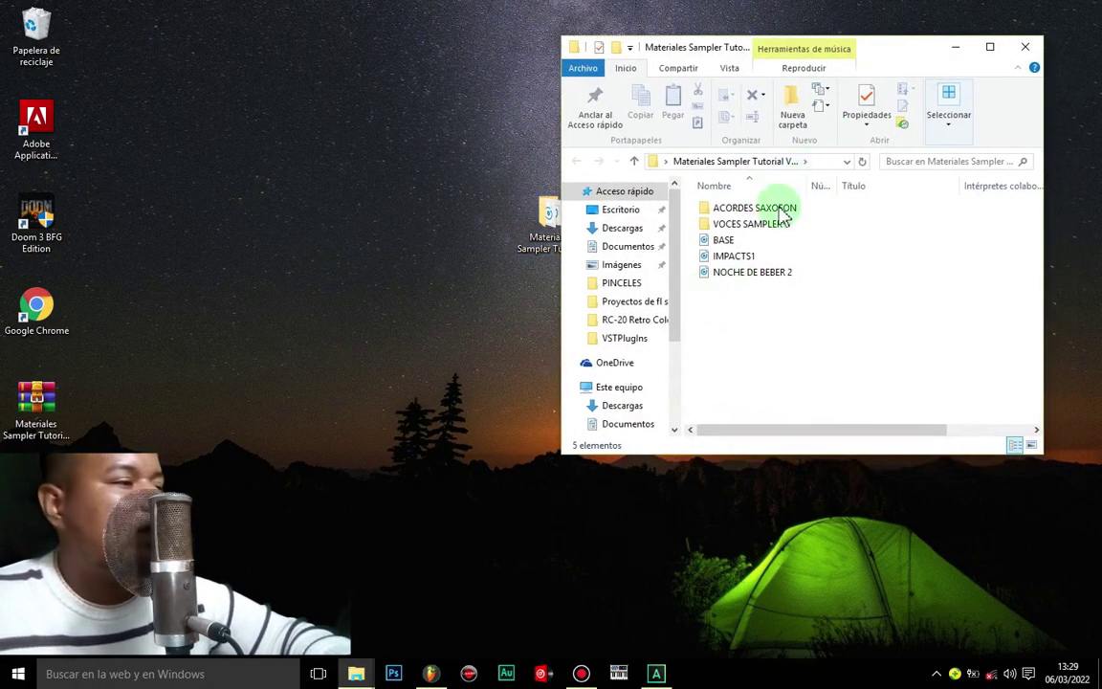
double_click(745, 211)
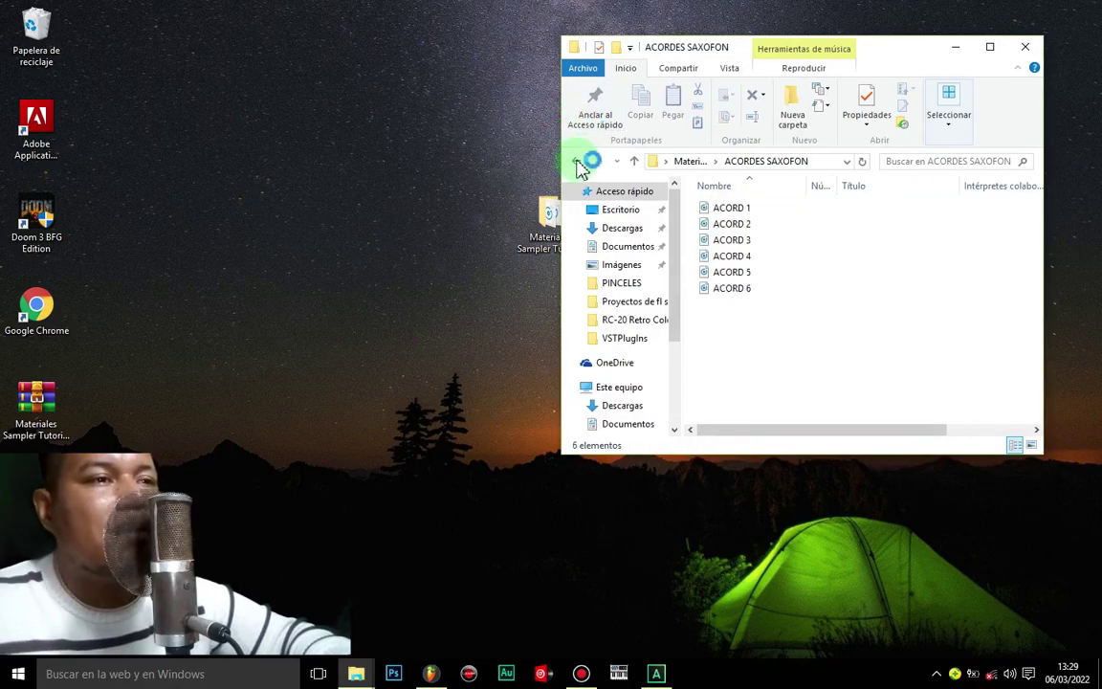
click(576, 161)
key(Down)
key(Return)
click(577, 161)
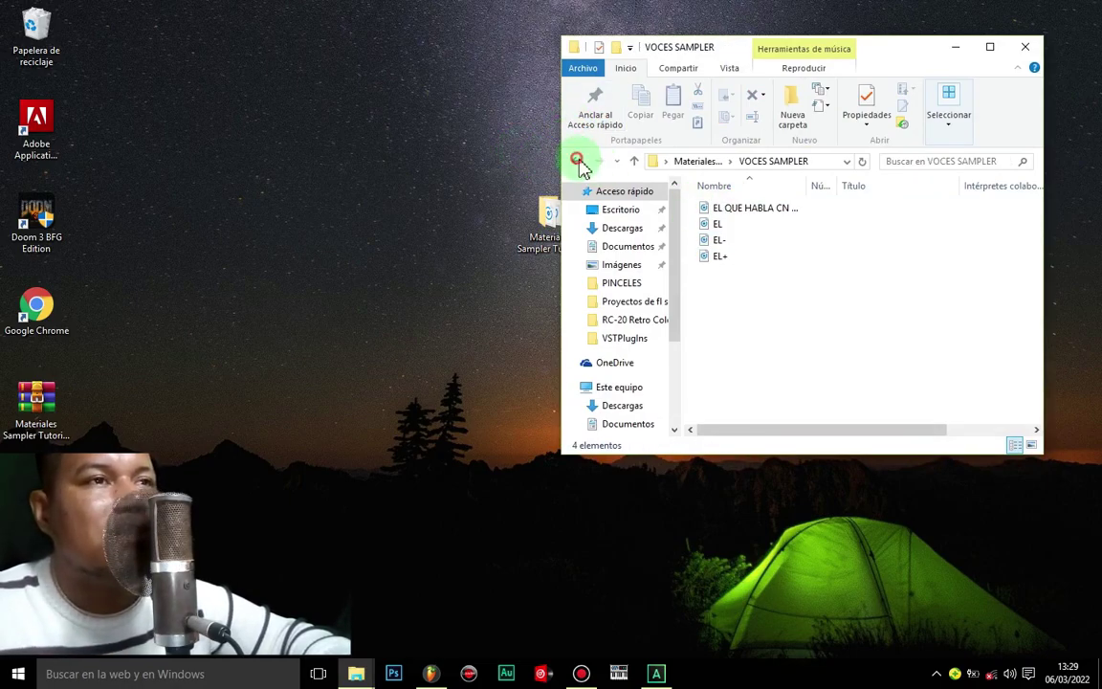
Close the folder window and move the Materiales Sampler Tutorial folder to the upper right area of the desktop.
click(1028, 47)
drag(434, 162, 945, 79)
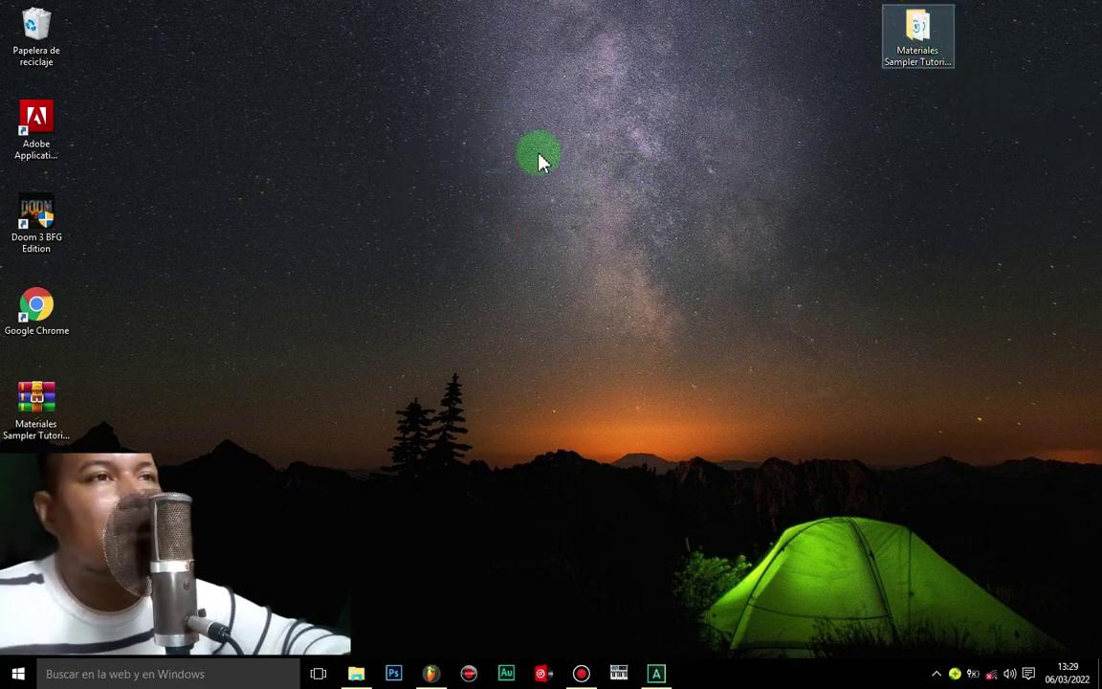
click(590, 139)
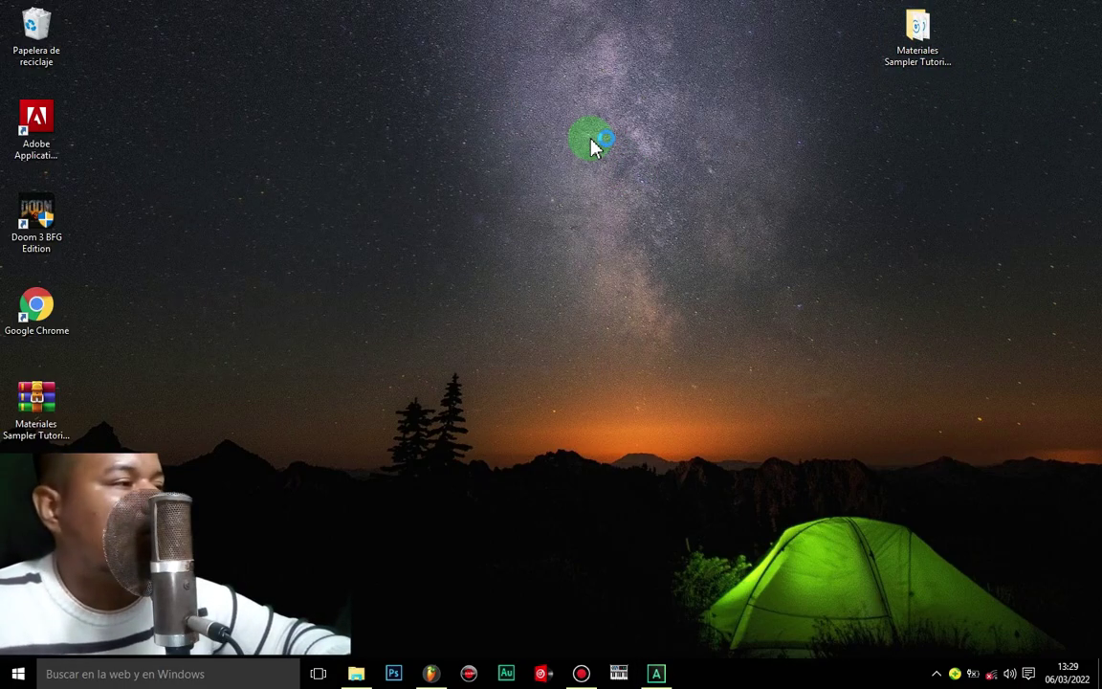
click(581, 673)
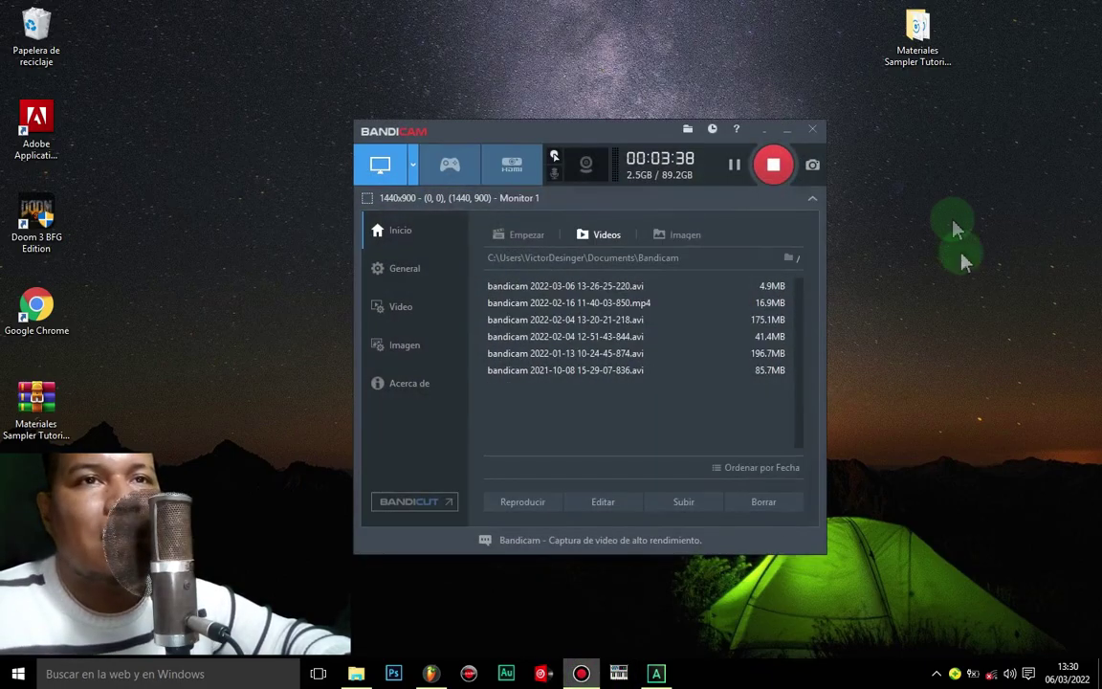
click(794, 132)
Launch LoopTrax and reposition its window on the desktop.
click(622, 674)
click(457, 391)
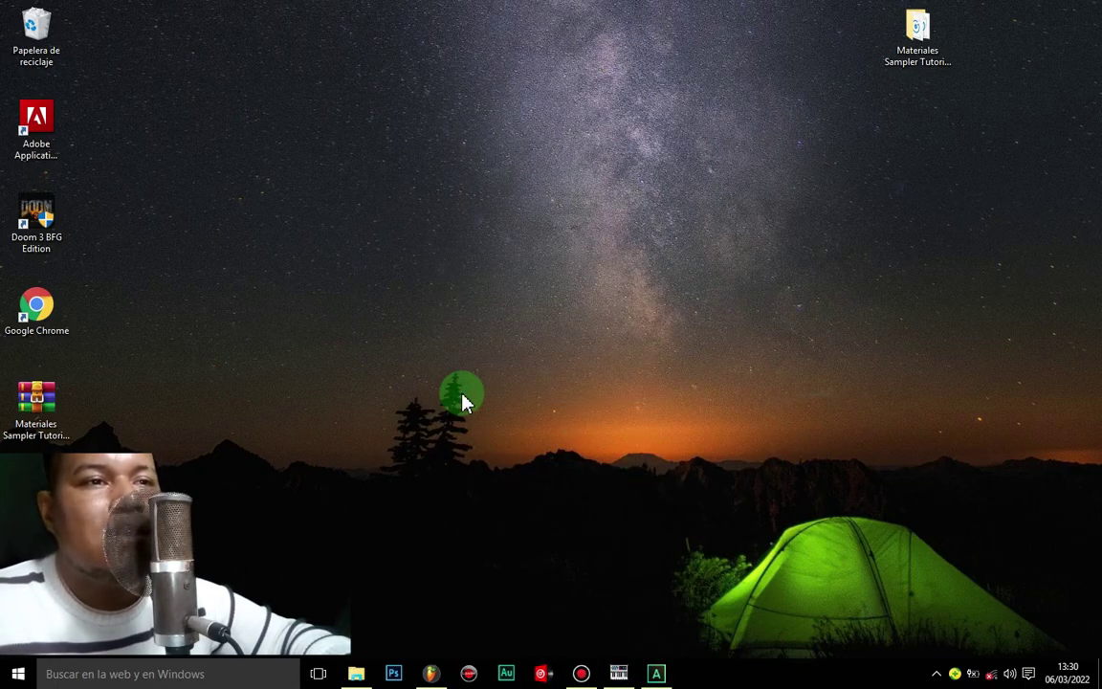
drag(616, 249, 583, 146)
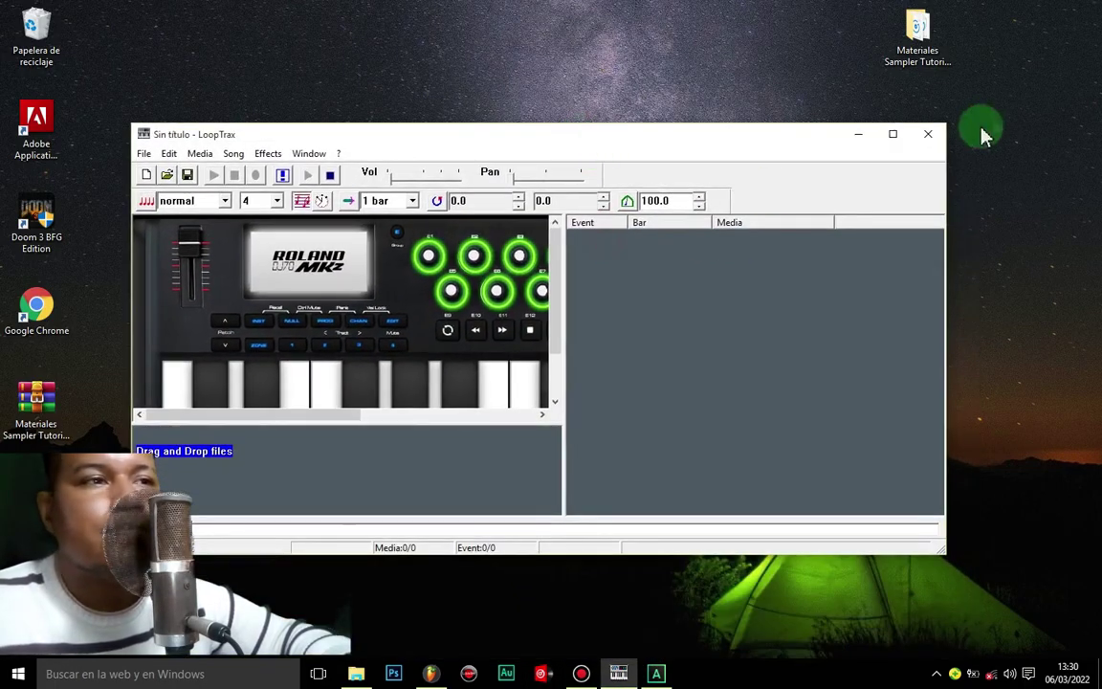
Enlarge the piano view over the event list and media pane with the window maximized, and restore the window to its smaller size.
click(897, 135)
drag(433, 171, 1001, 170)
drag(506, 296, 518, 563)
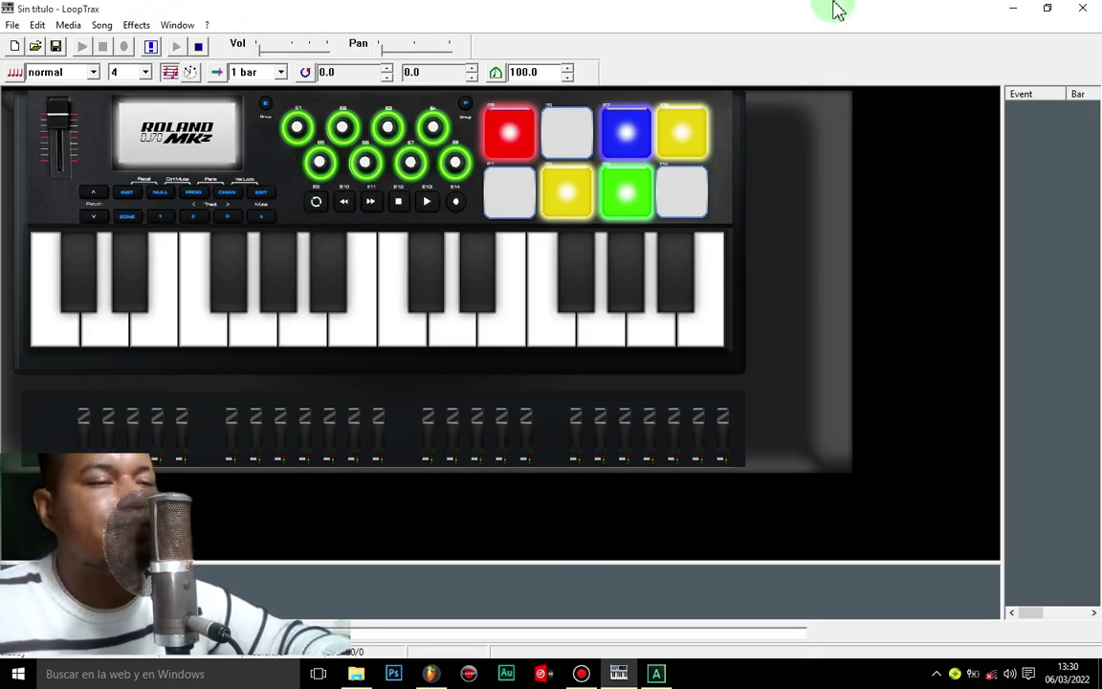
click(1048, 8)
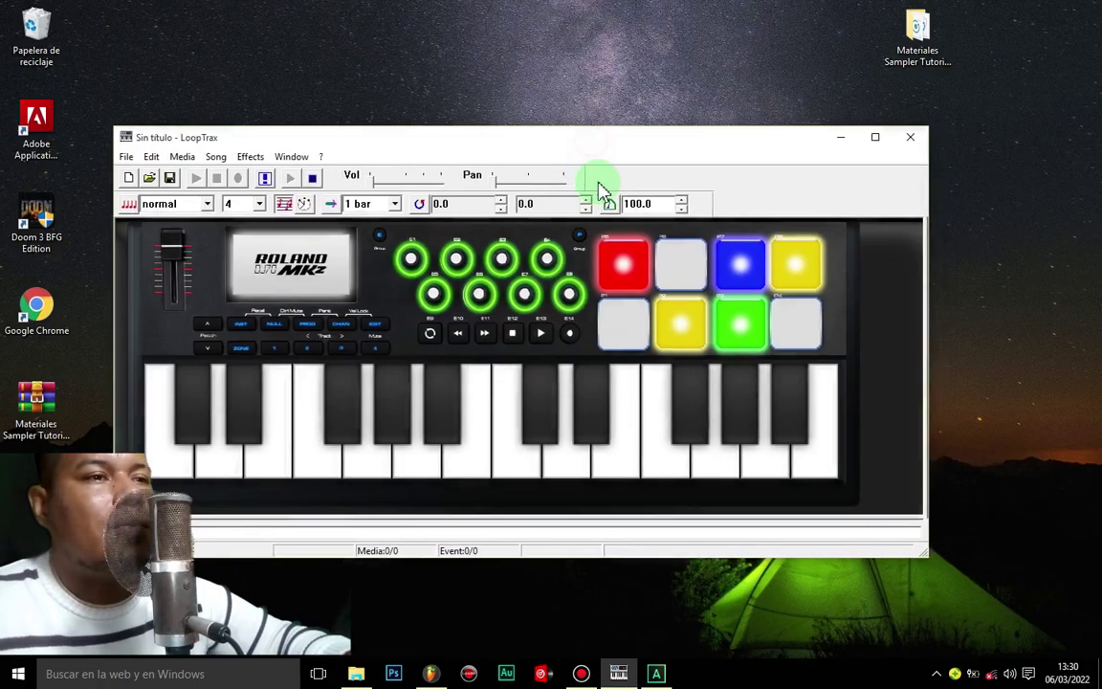
drag(577, 148, 601, 173)
Hide the Commands, Settings, Move Bar and Status bars in LoopTrax.
click(318, 181)
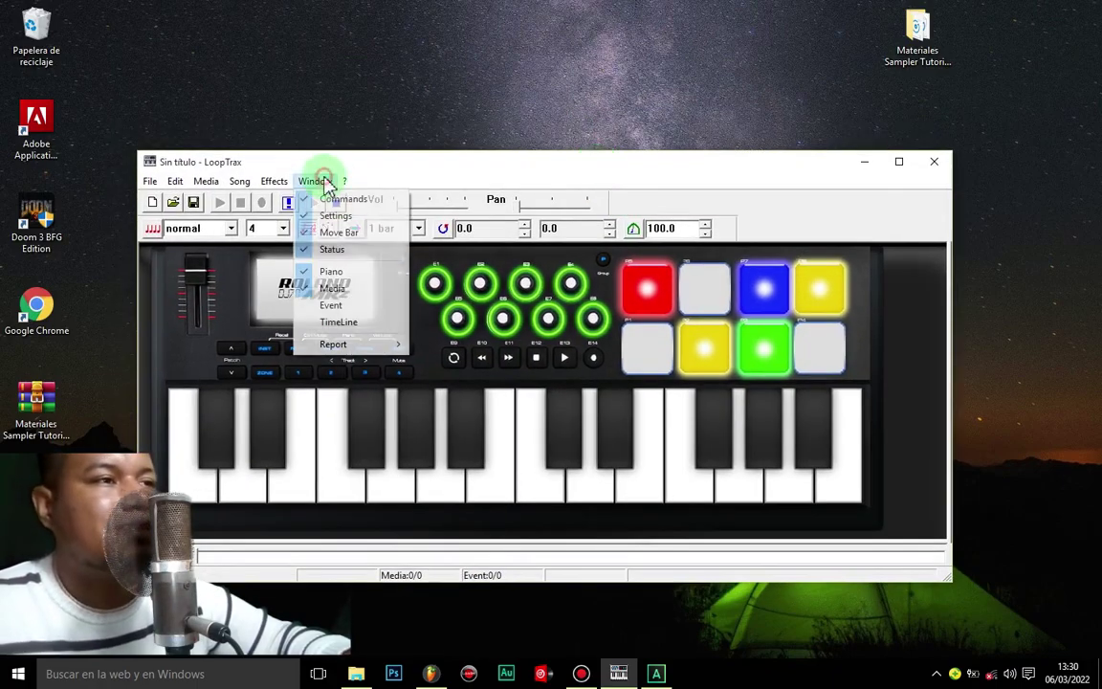
click(343, 199)
click(315, 181)
click(340, 217)
click(315, 181)
click(346, 230)
click(320, 181)
click(315, 181)
click(315, 181)
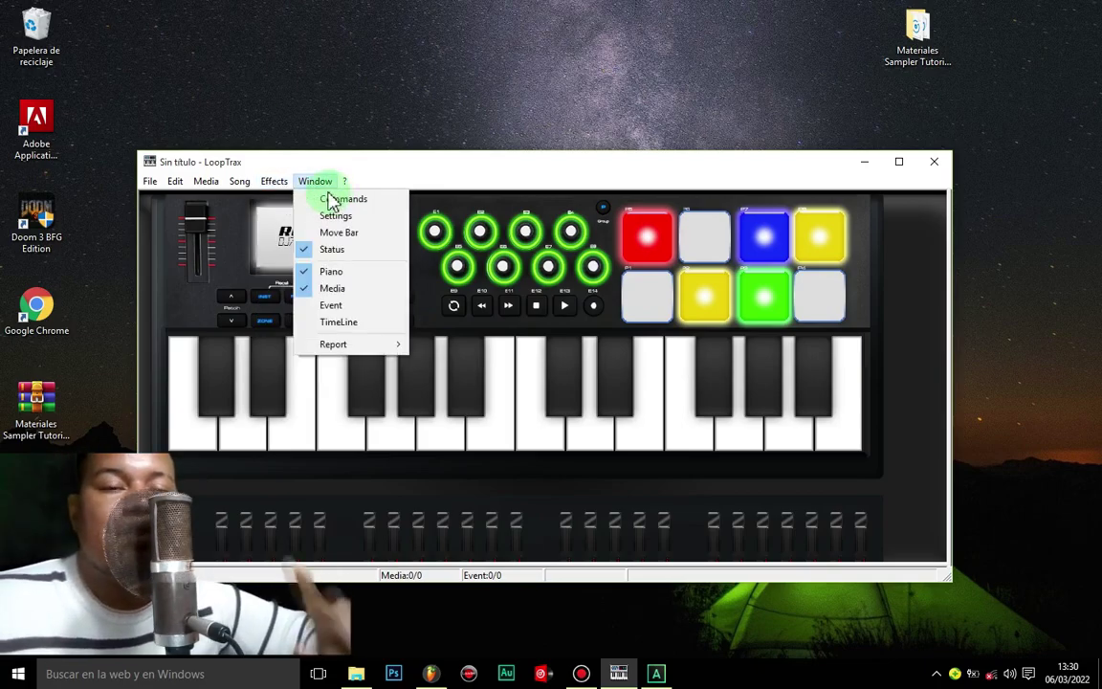
click(352, 250)
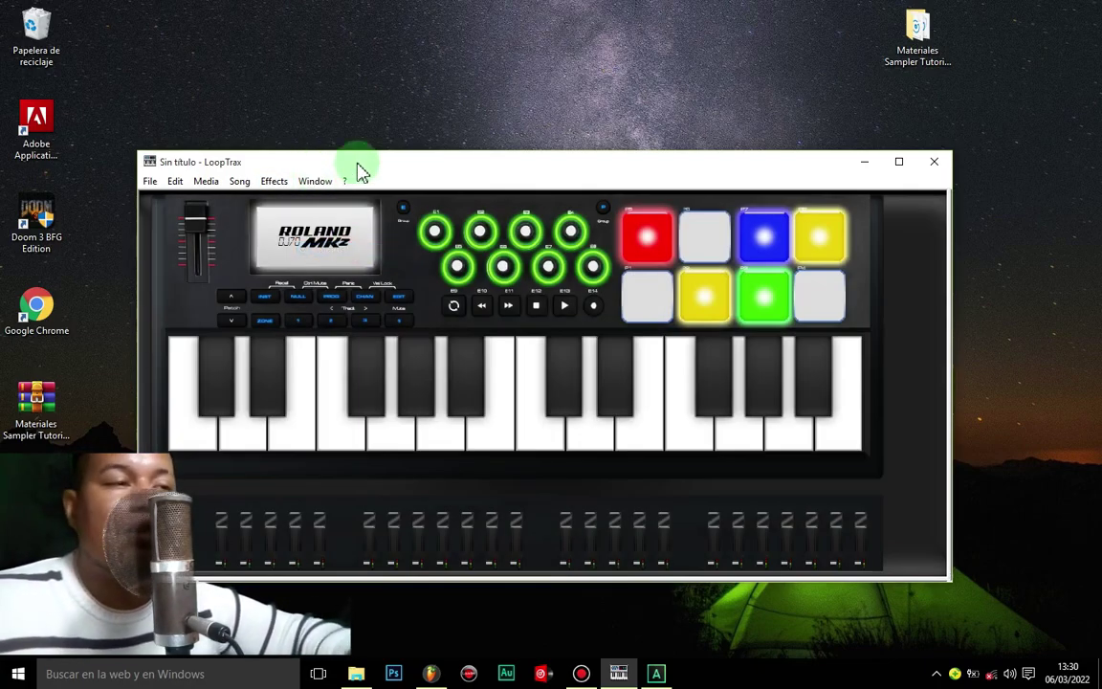
Shrink the LoopTrax window to fit the keyboard and pads, and move it to the lower part of the desktop.
drag(561, 583, 566, 475)
drag(951, 329, 891, 324)
drag(569, 168, 592, 337)
right_click(522, 170)
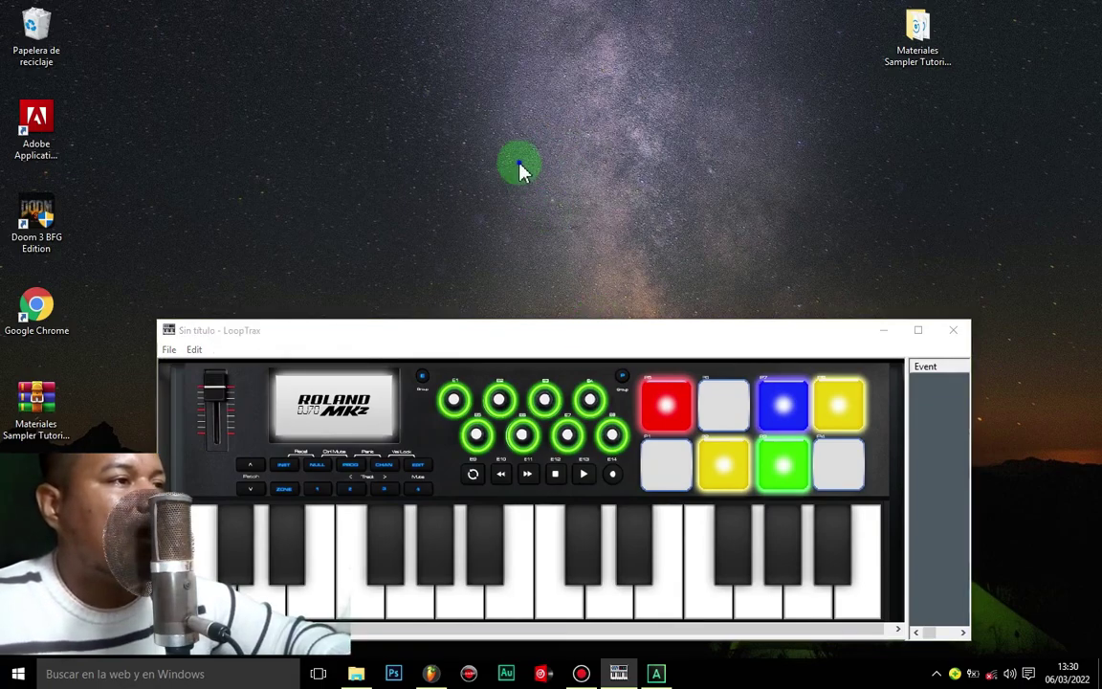
click(579, 239)
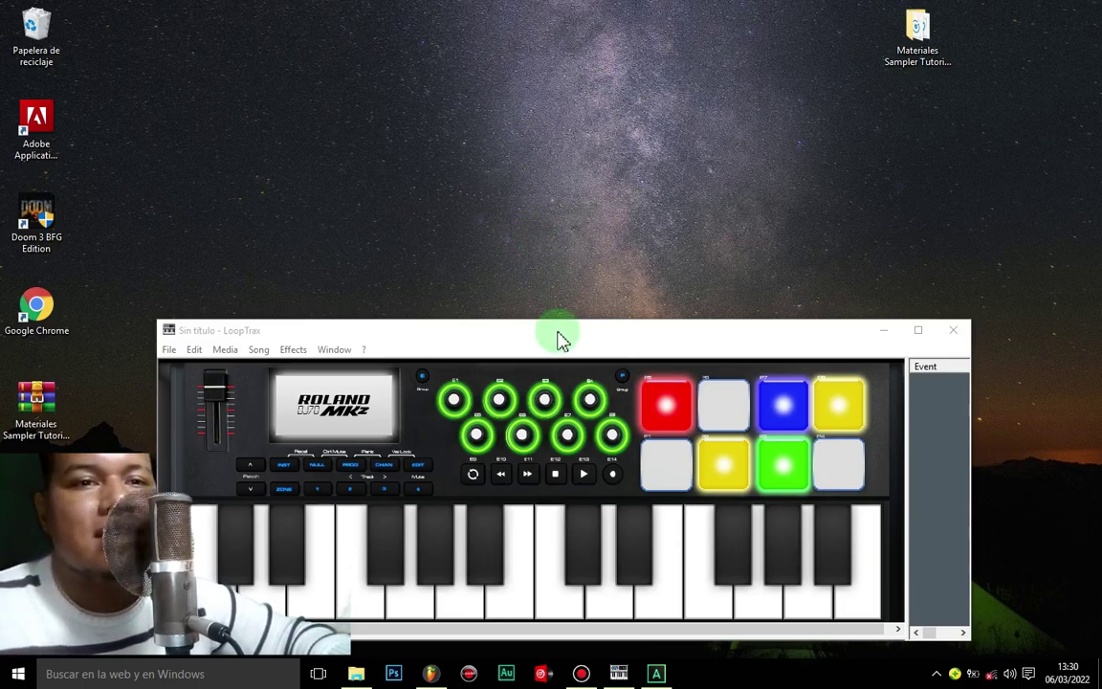
right_click(144, 92)
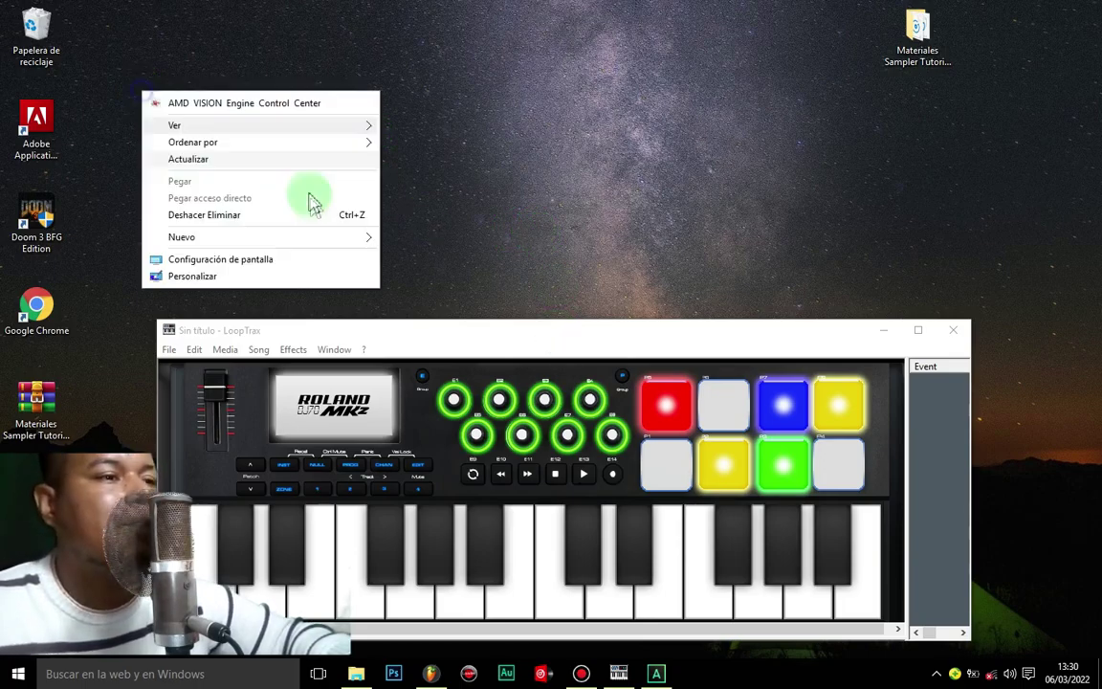
click(175, 161)
right_click(139, 96)
click(193, 169)
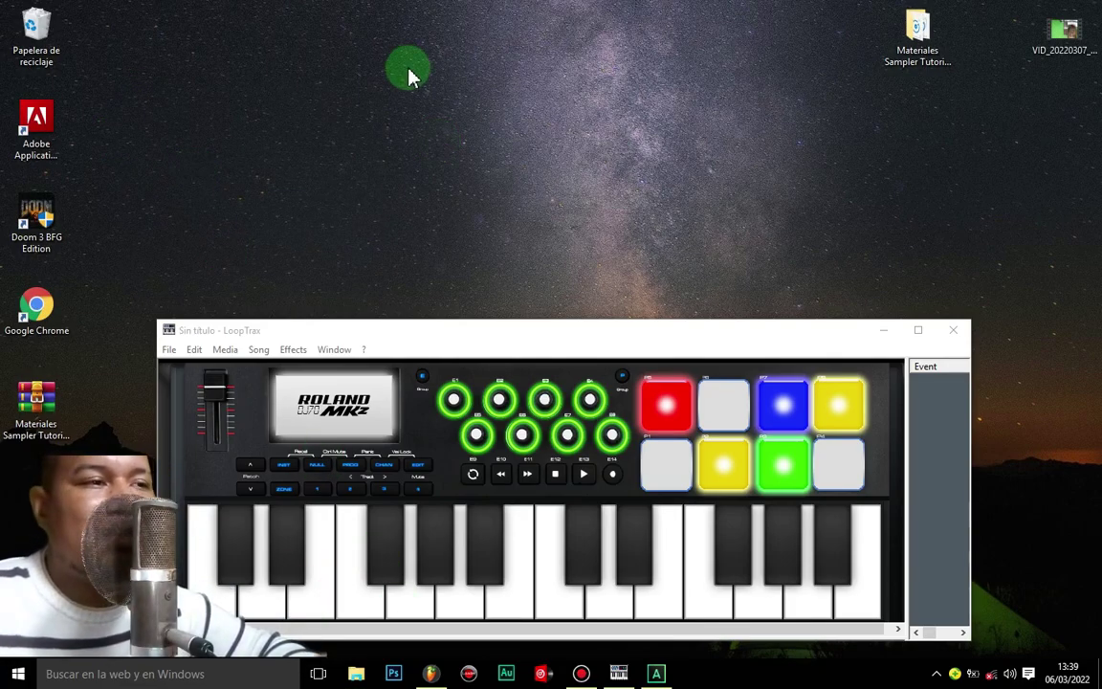
Open the Materiales Sampler Tutorial folder and arrange its window, made smaller, above the repositioned LoopTrax window.
drag(589, 327, 619, 327)
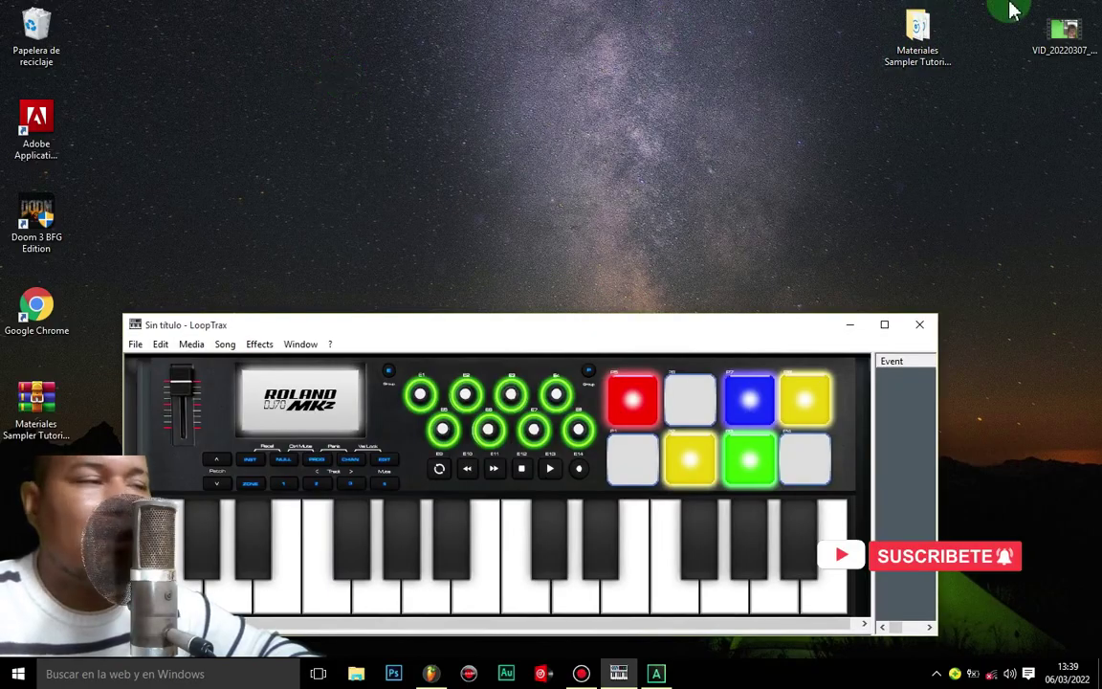
click(920, 32)
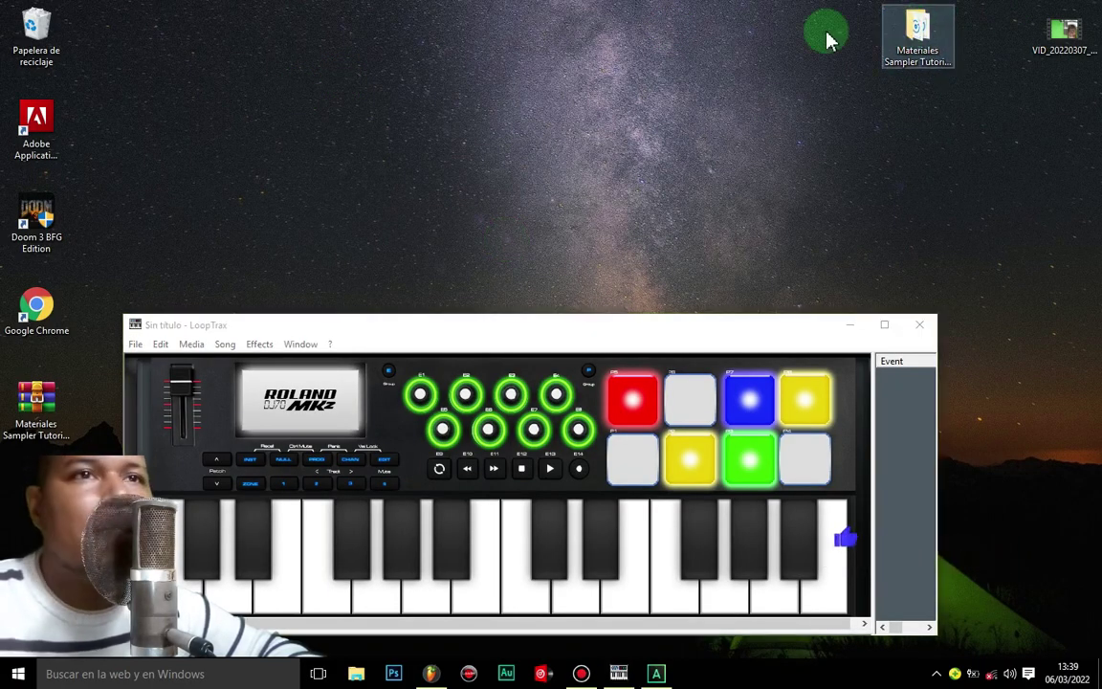
drag(344, 19, 964, 25)
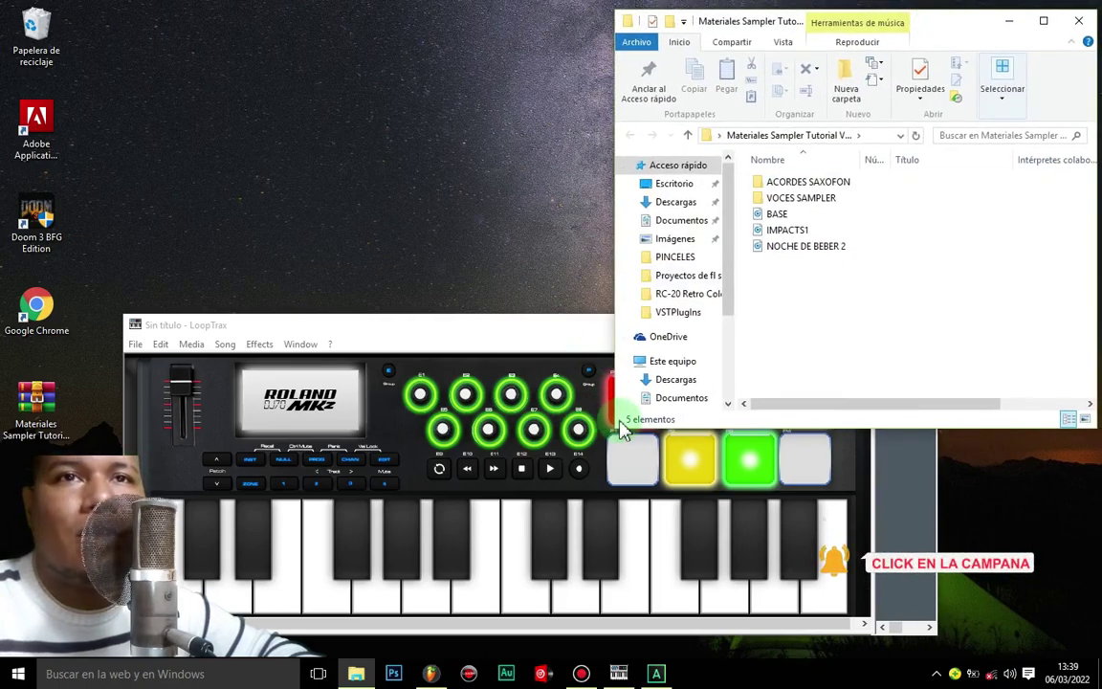
drag(617, 428, 689, 356)
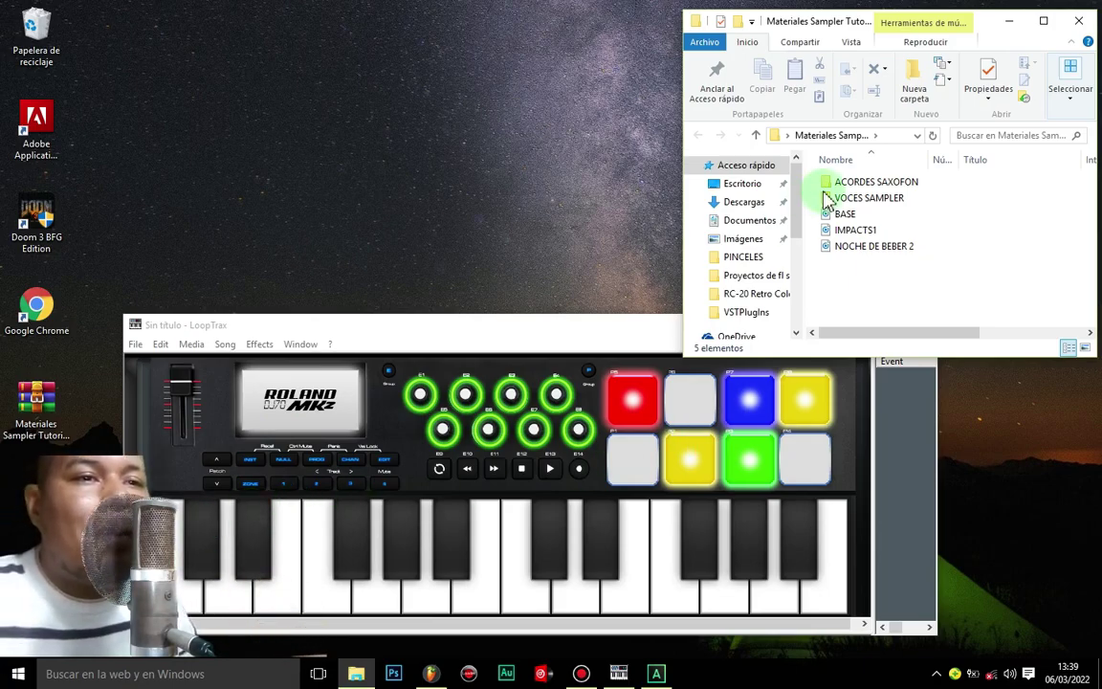
Load the BASE sample onto the first white key of the LoopTrax piano and try the key.
click(852, 215)
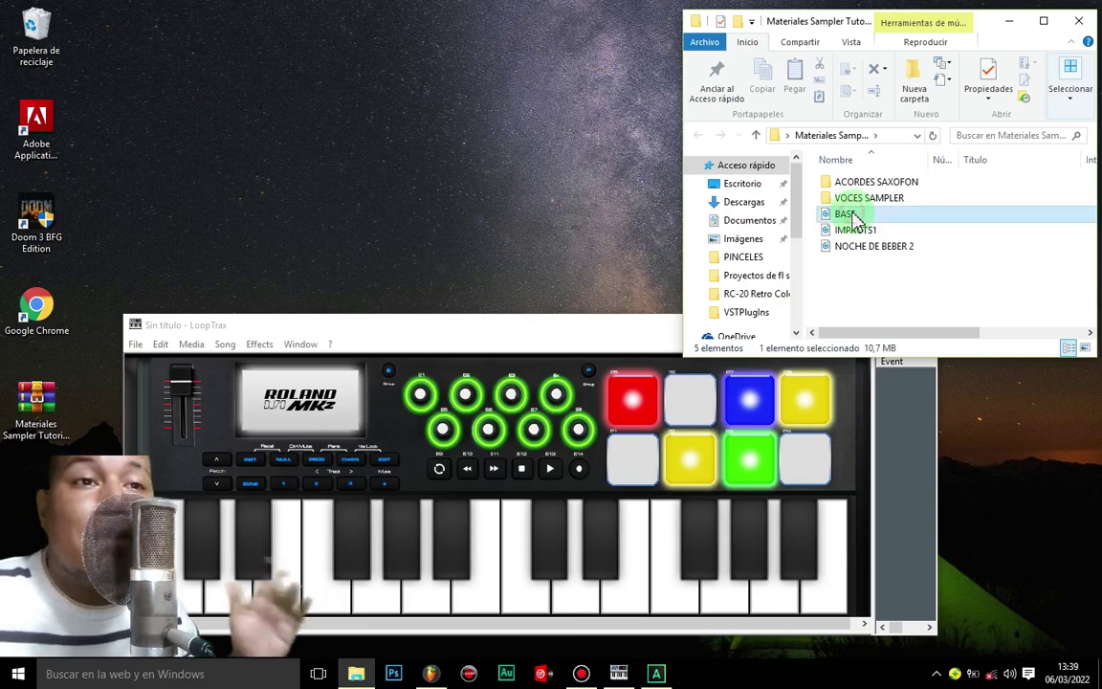
drag(854, 218, 177, 580)
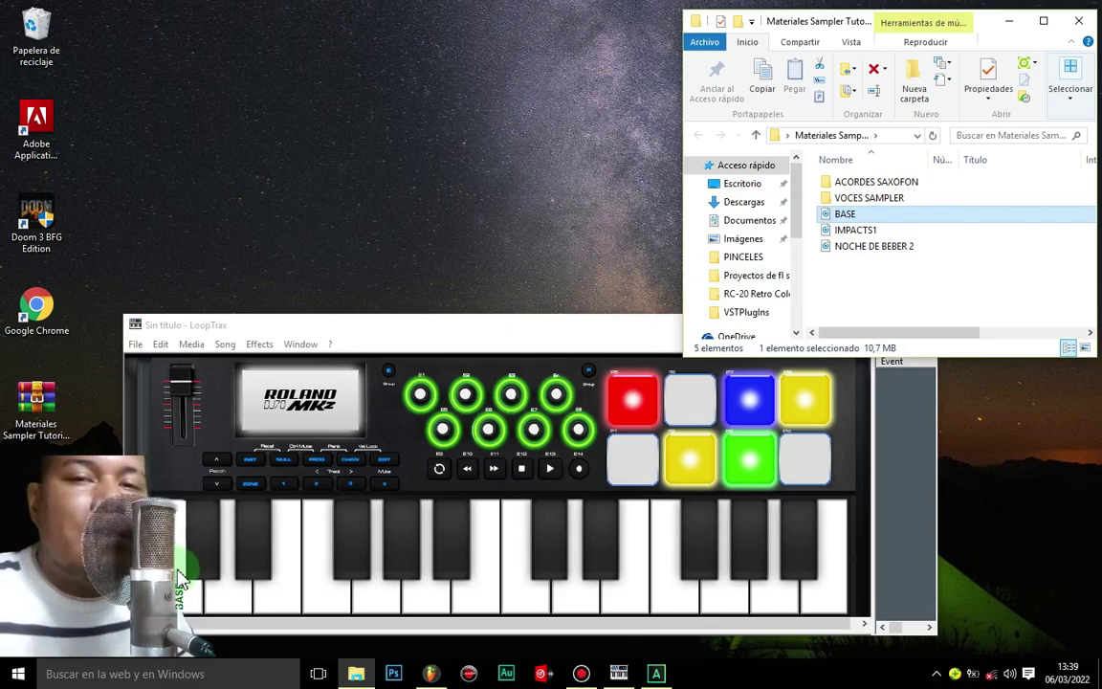
drag(177, 579, 176, 547)
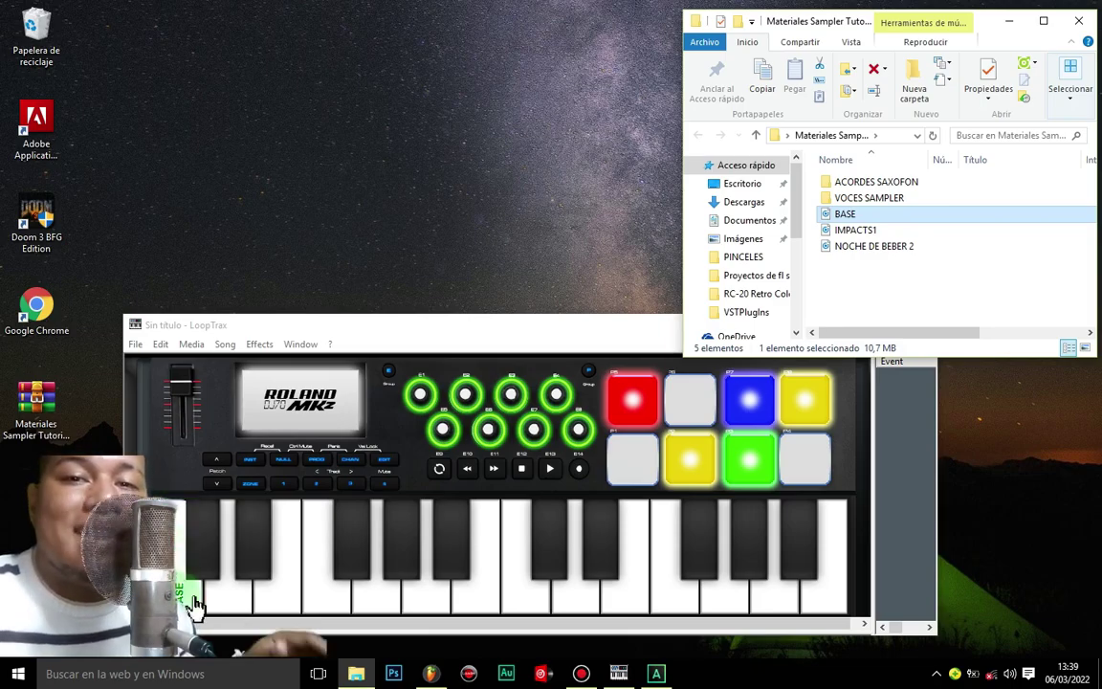
drag(178, 589, 178, 589)
Assign the PC key Q to the BASE sample in its media settings.
right_click(174, 408)
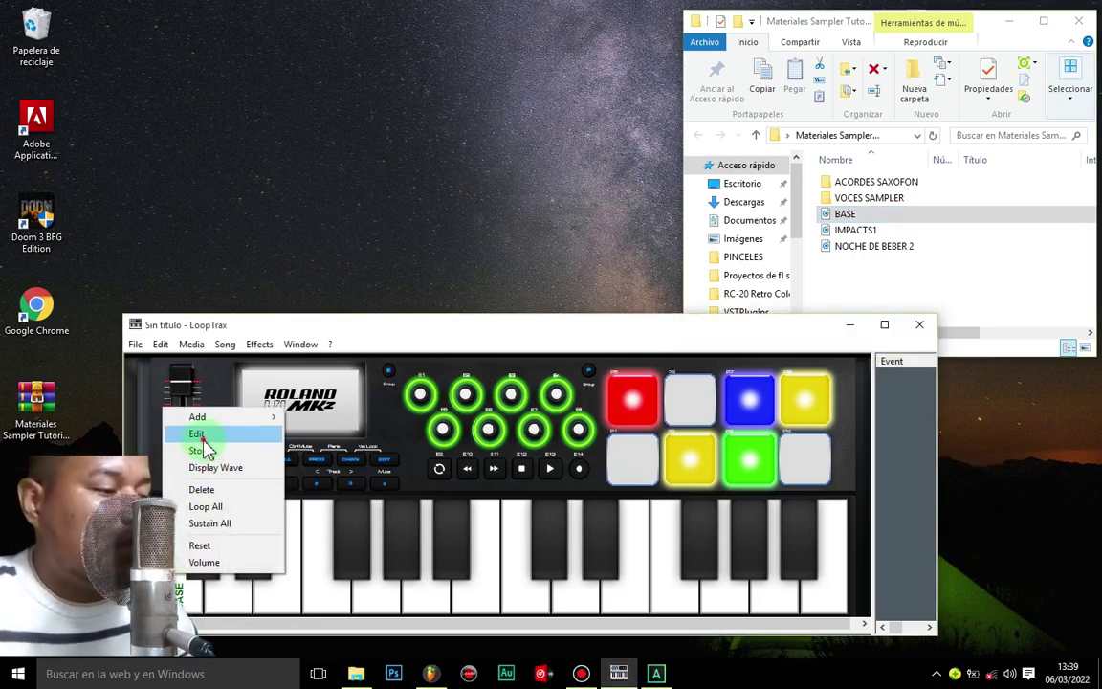
click(201, 433)
drag(561, 323, 504, 154)
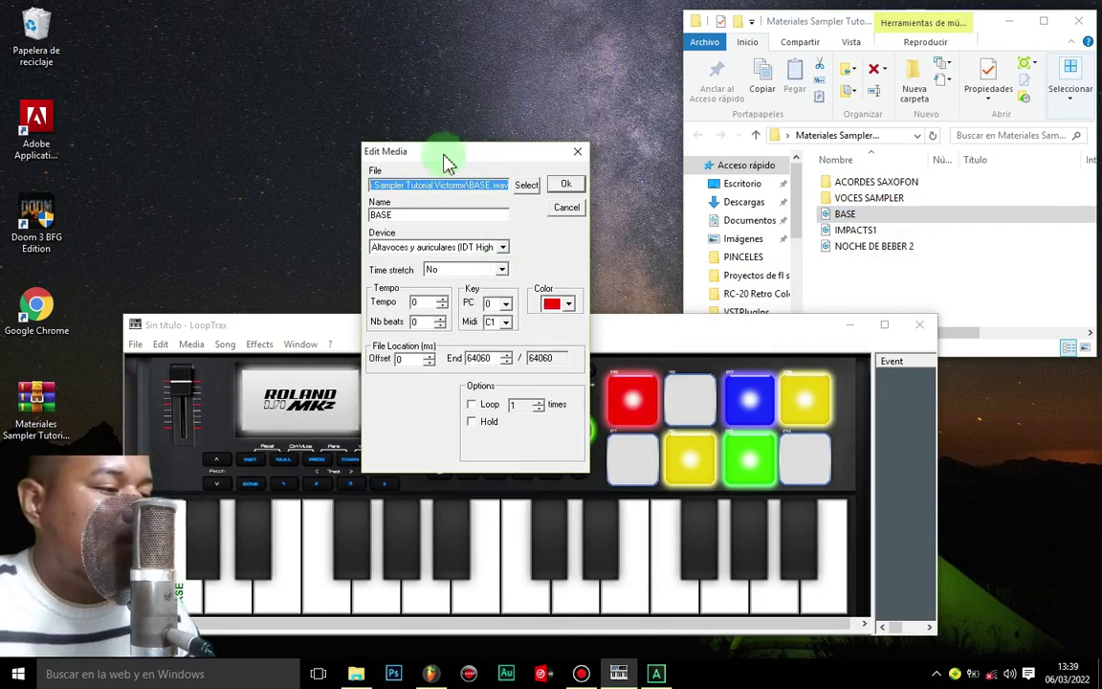
click(489, 303)
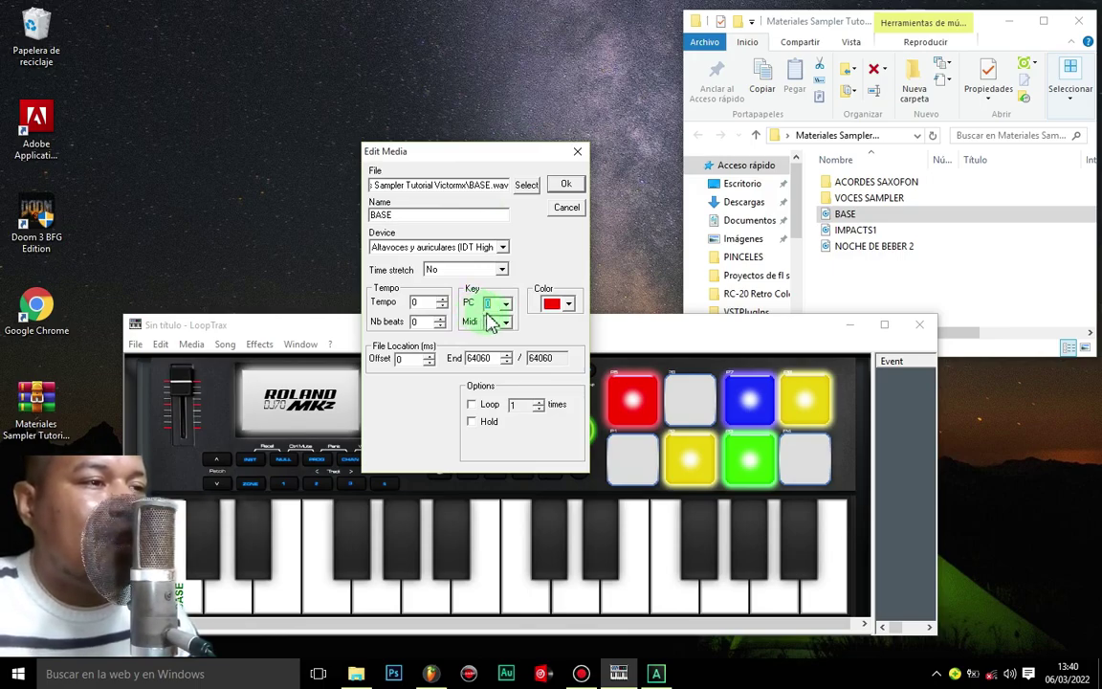
click(506, 303)
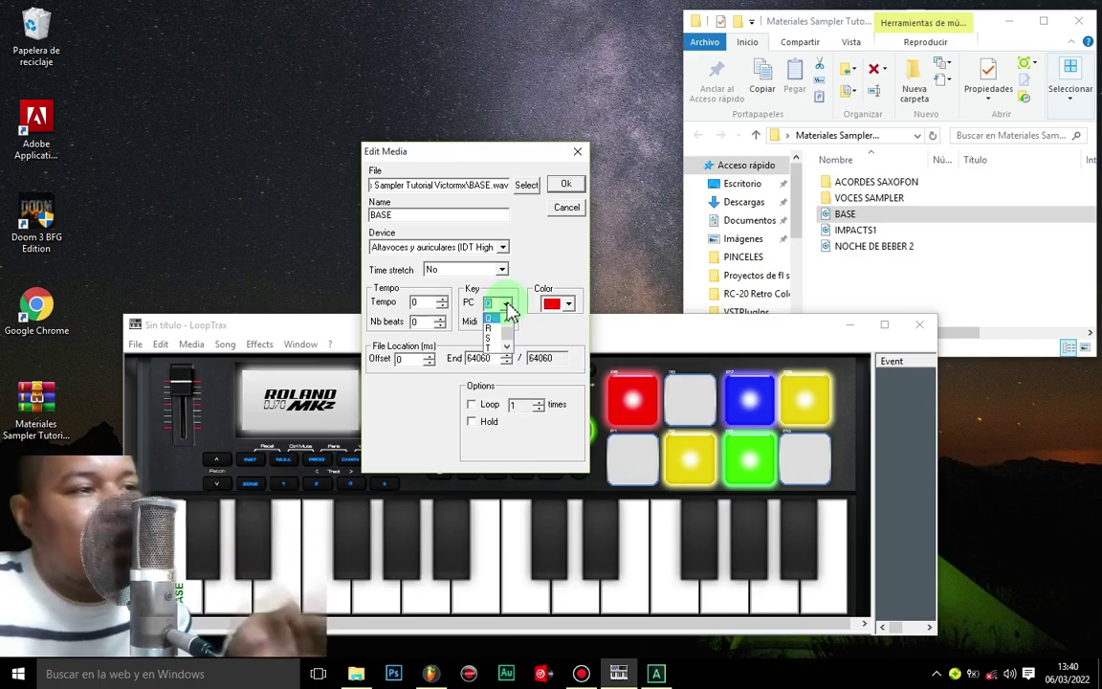
click(492, 323)
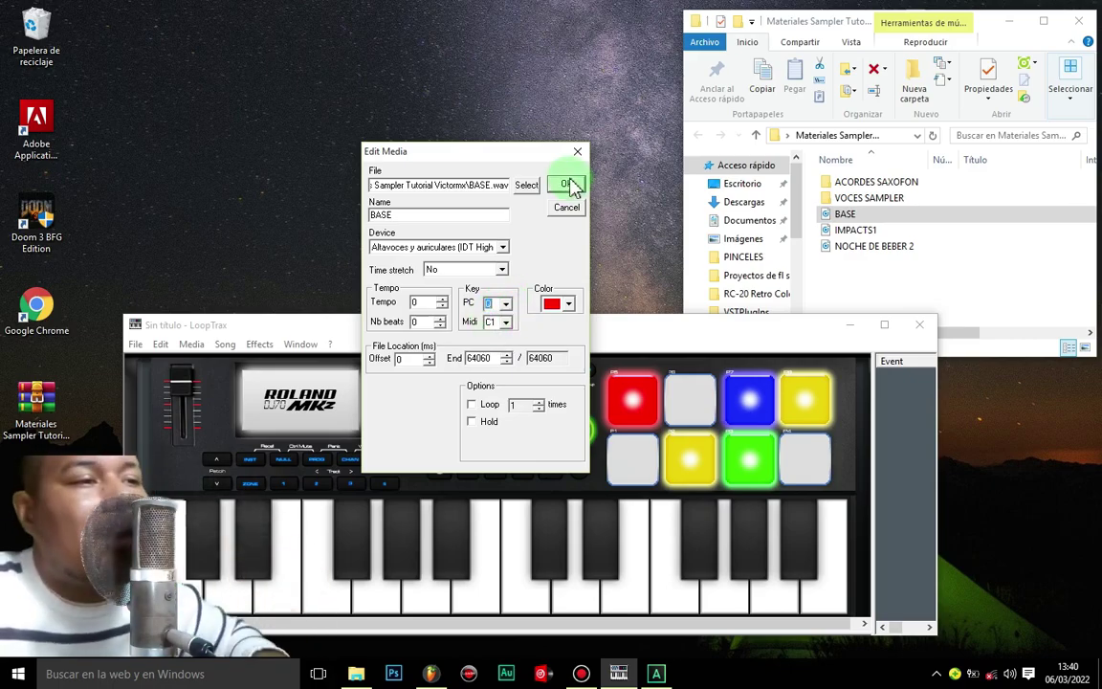
click(566, 184)
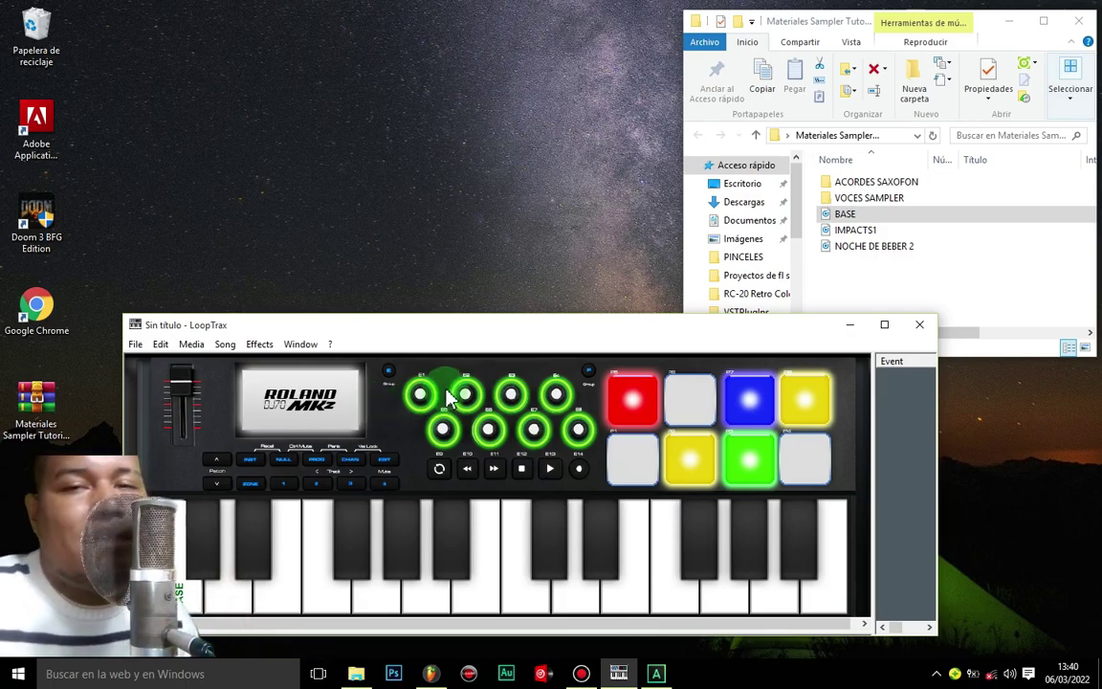
Load the IMPACTS1 sample onto the first black key of the LoopTrax piano.
click(859, 235)
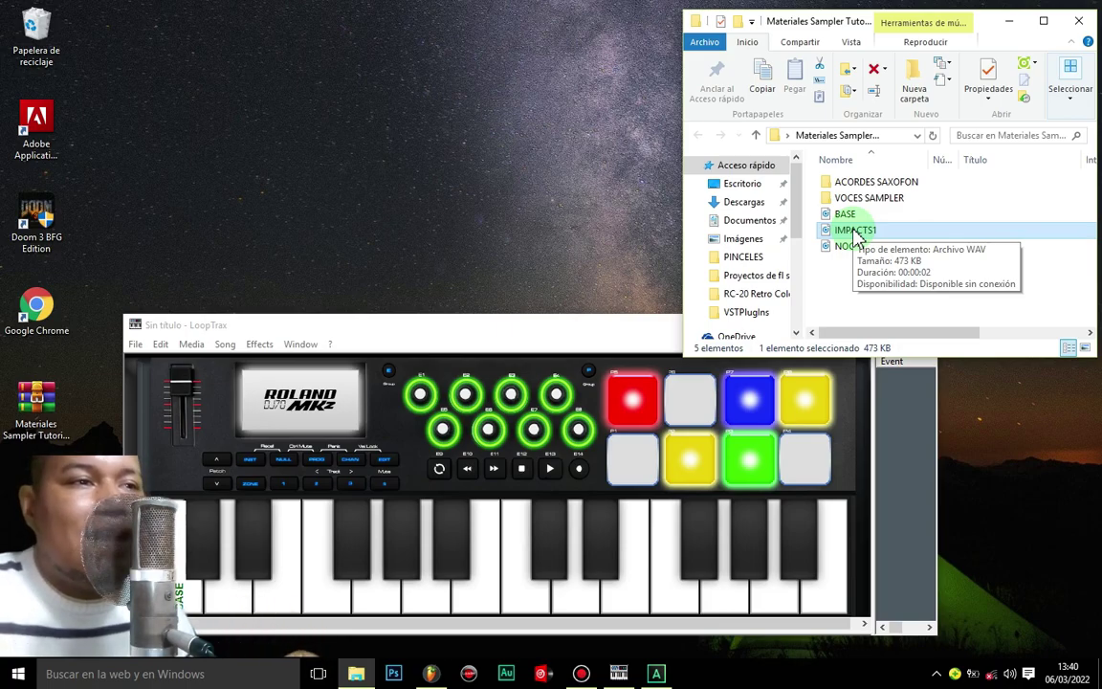
drag(859, 238, 209, 541)
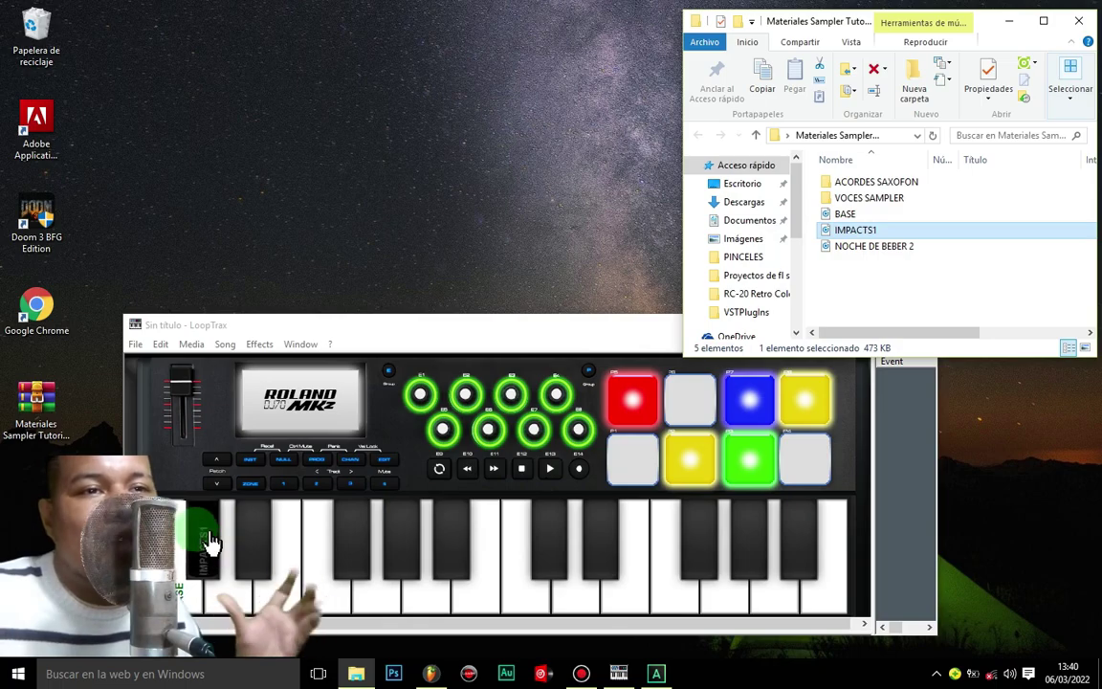
Assign the PC key W to the IMPACTS1 sample in its media settings.
right_click(209, 536)
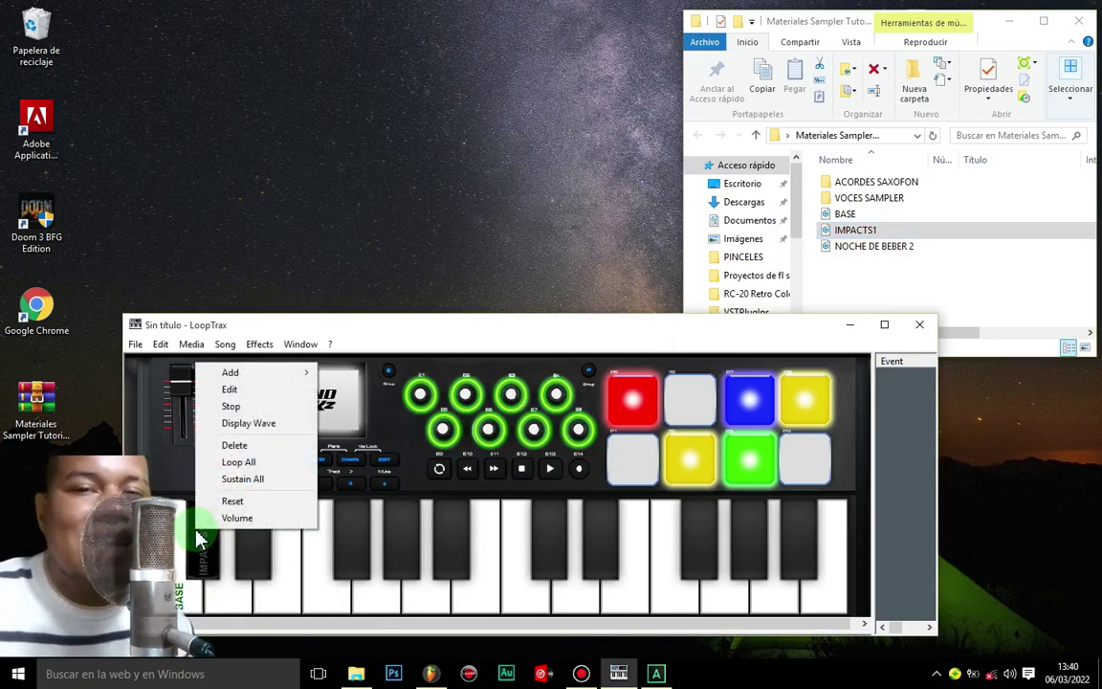
click(232, 391)
drag(509, 311, 484, 109)
click(501, 251)
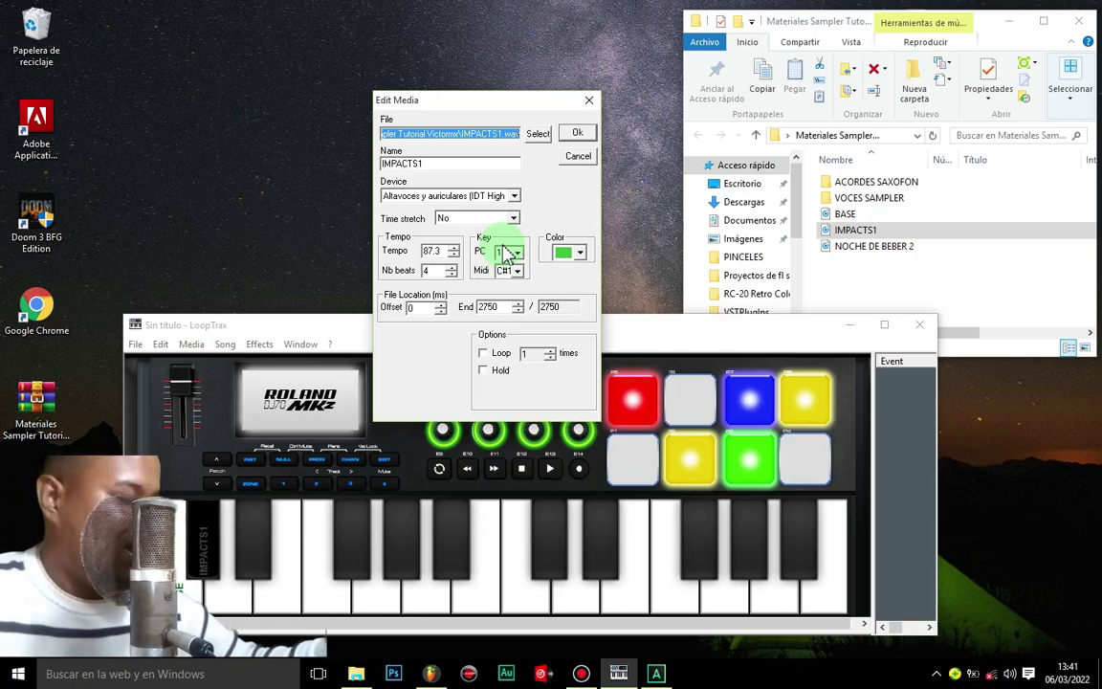
double_click(505, 252)
text(w)
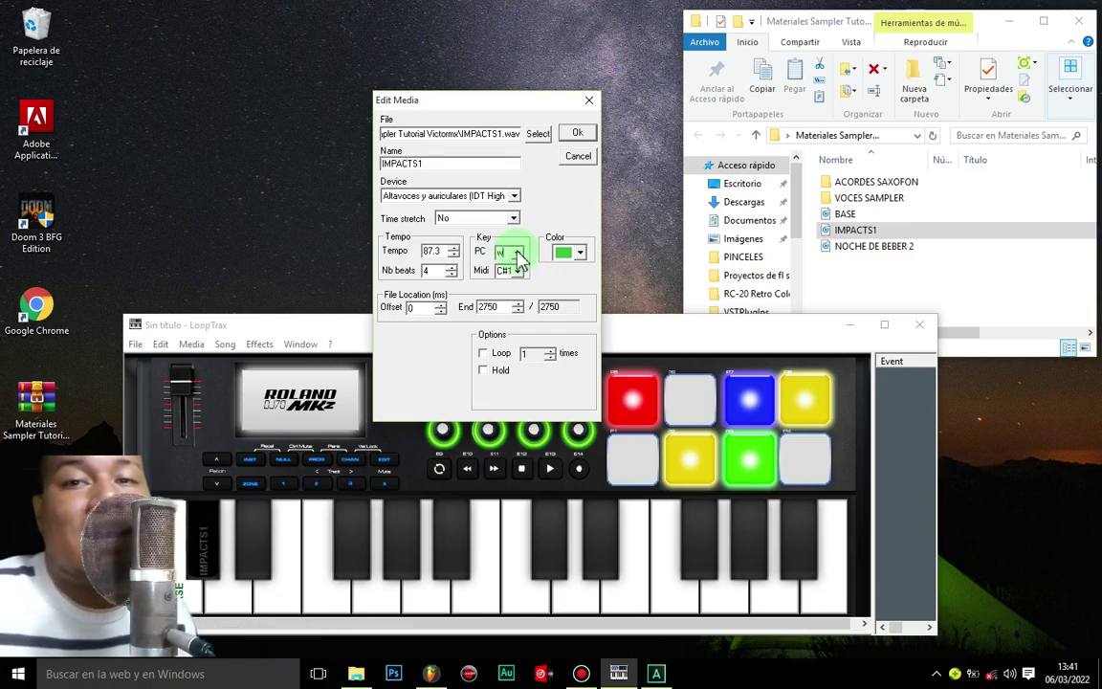
click(517, 255)
click(509, 268)
click(577, 132)
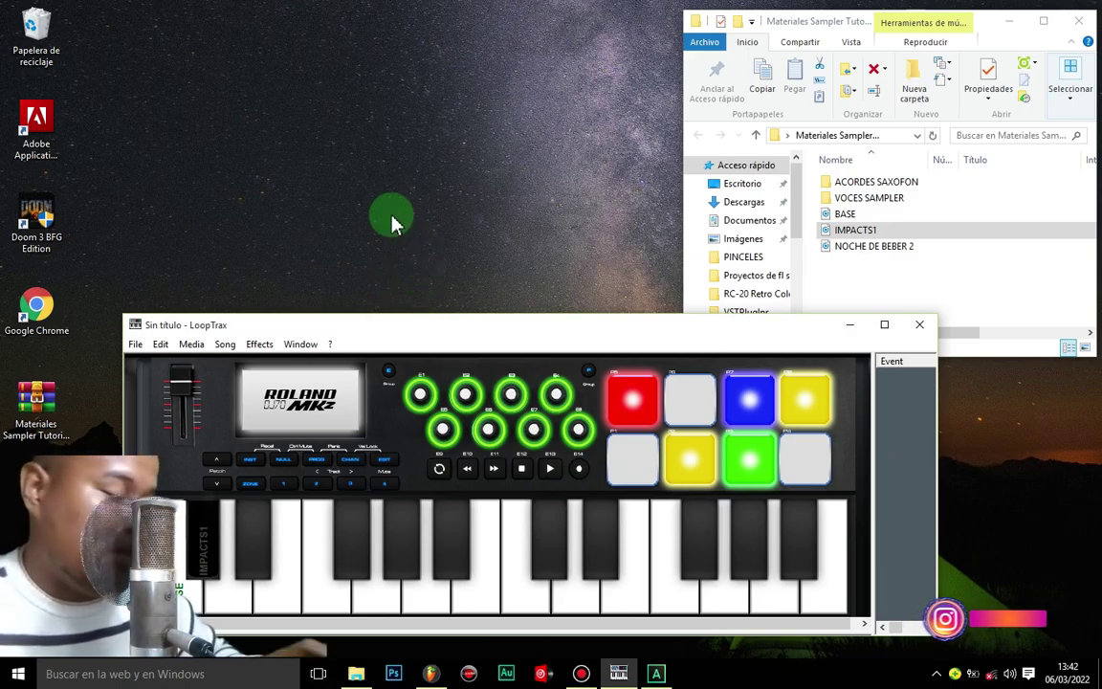
Enable the Hold option for the IMPACTS1 sample in its media settings.
right_click(192, 543)
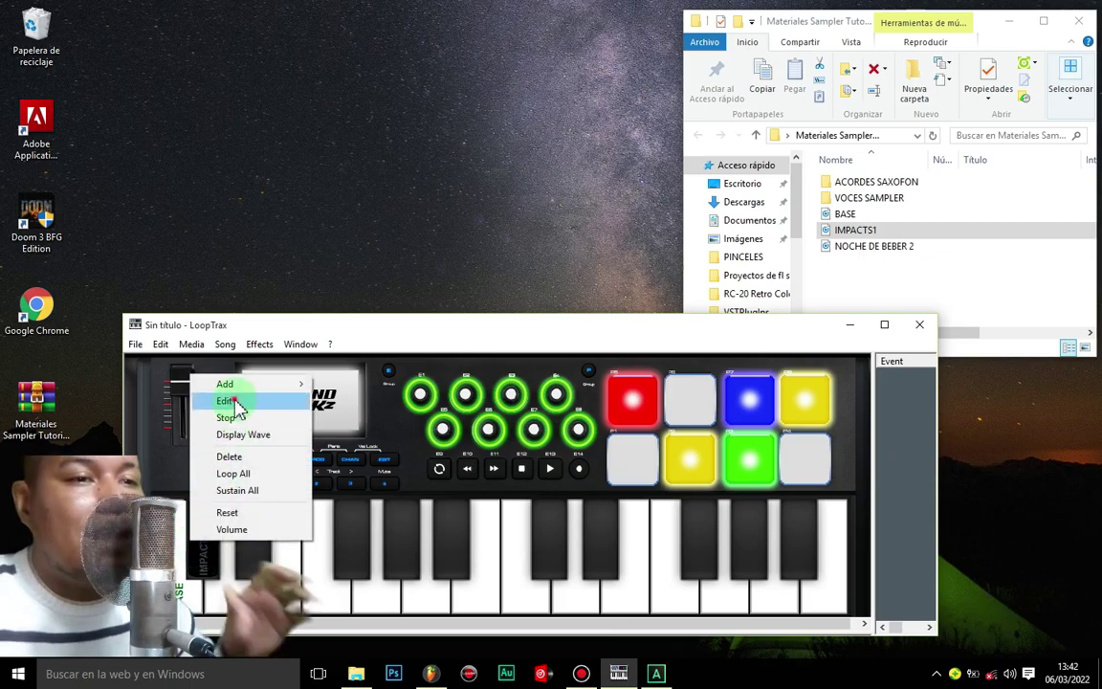
click(224, 401)
drag(537, 323, 497, 128)
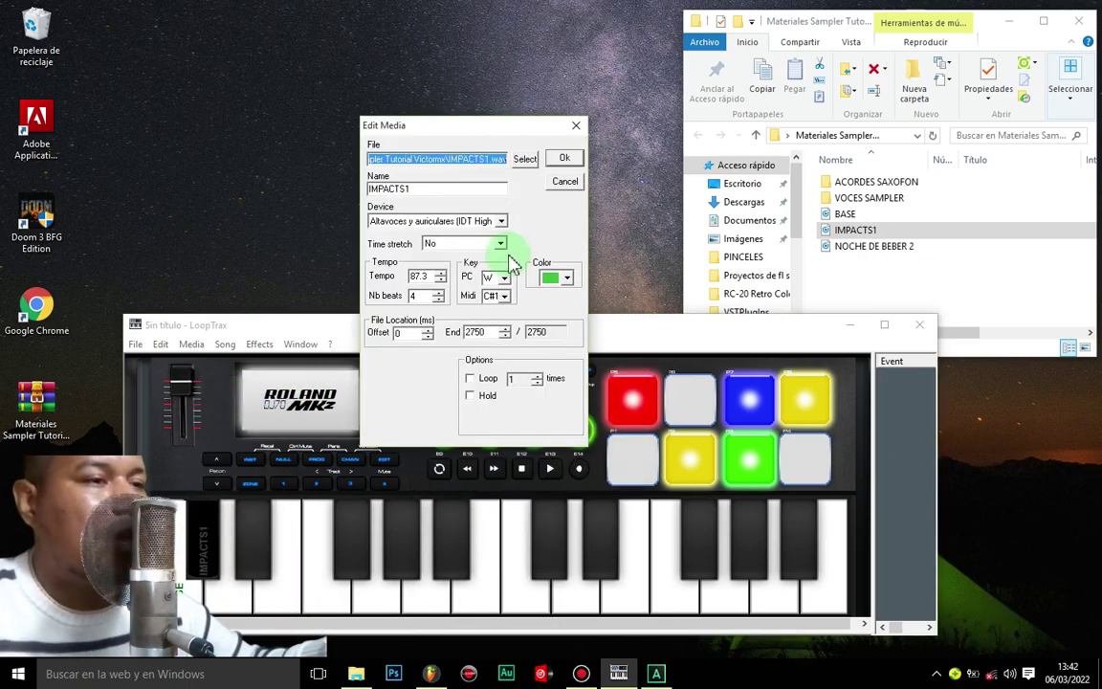
click(471, 396)
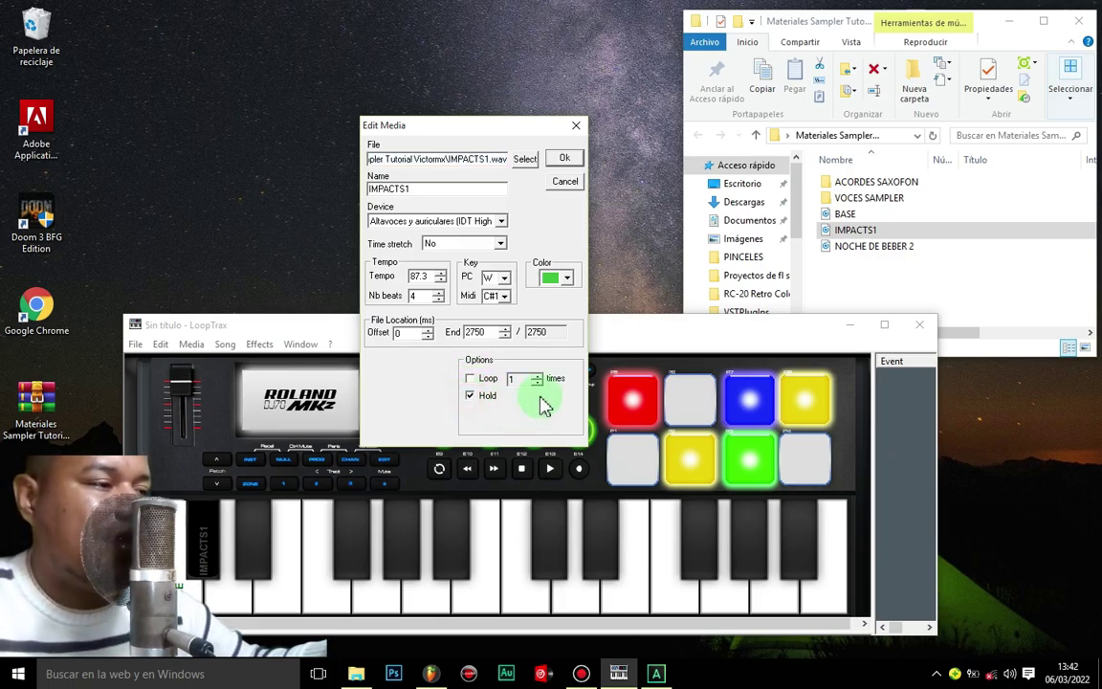
click(564, 158)
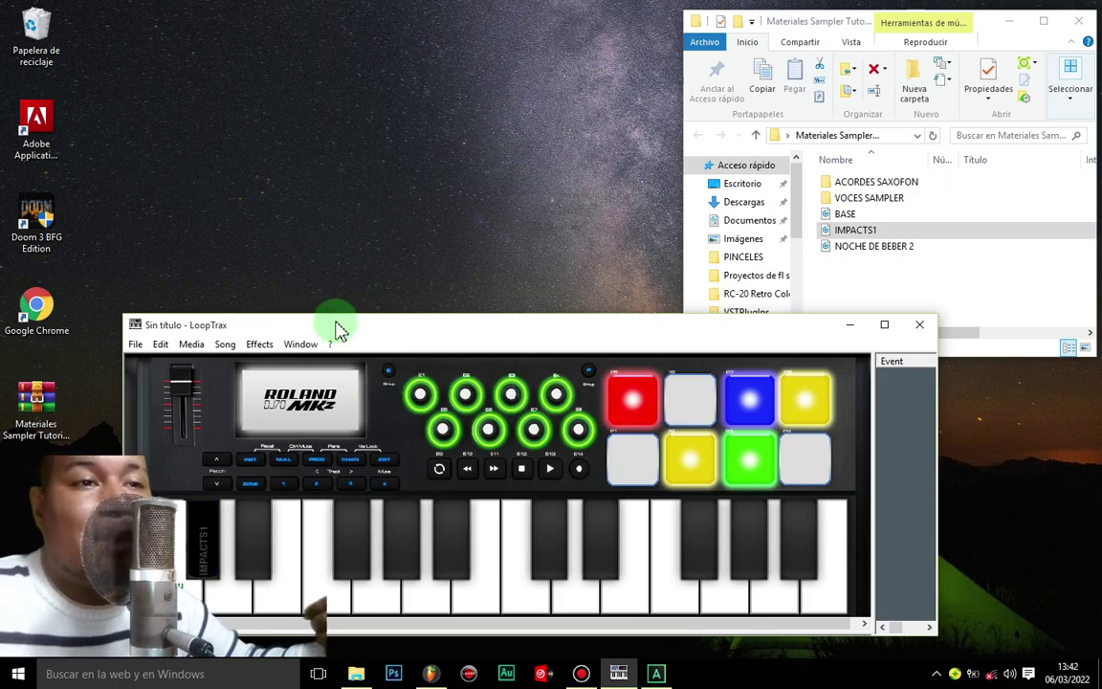
Load ACORD 1 through ACORD 6 from the ACORDES SAXOFON folder, in order, onto the six consecutive piano keys after IMPACTS1.
mouse_move(487, 333)
mouse_down()
mouse_move(496, 318)
mouse_move(506, 326)
mouse_up()
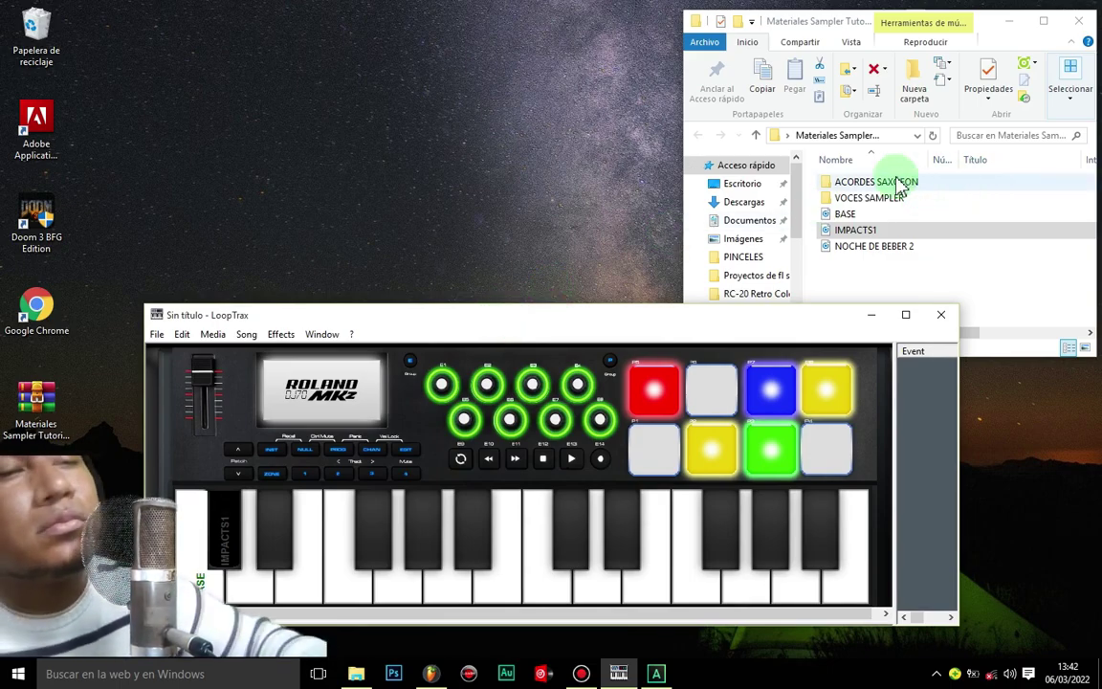
double_click(831, 183)
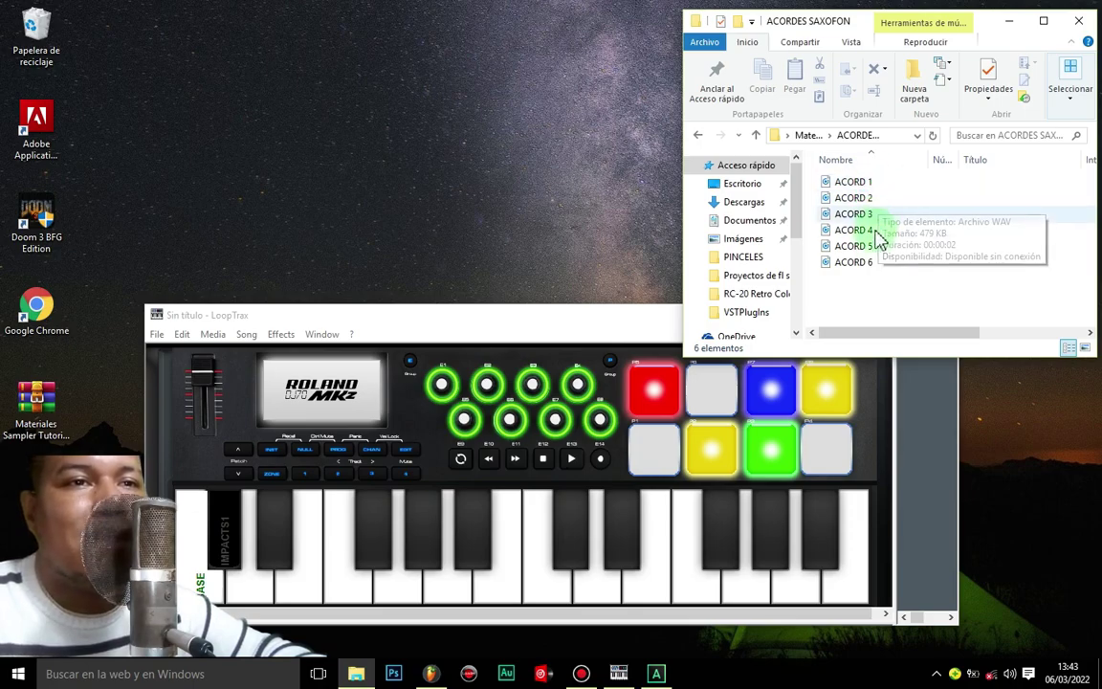
click(857, 183)
drag(859, 186, 251, 590)
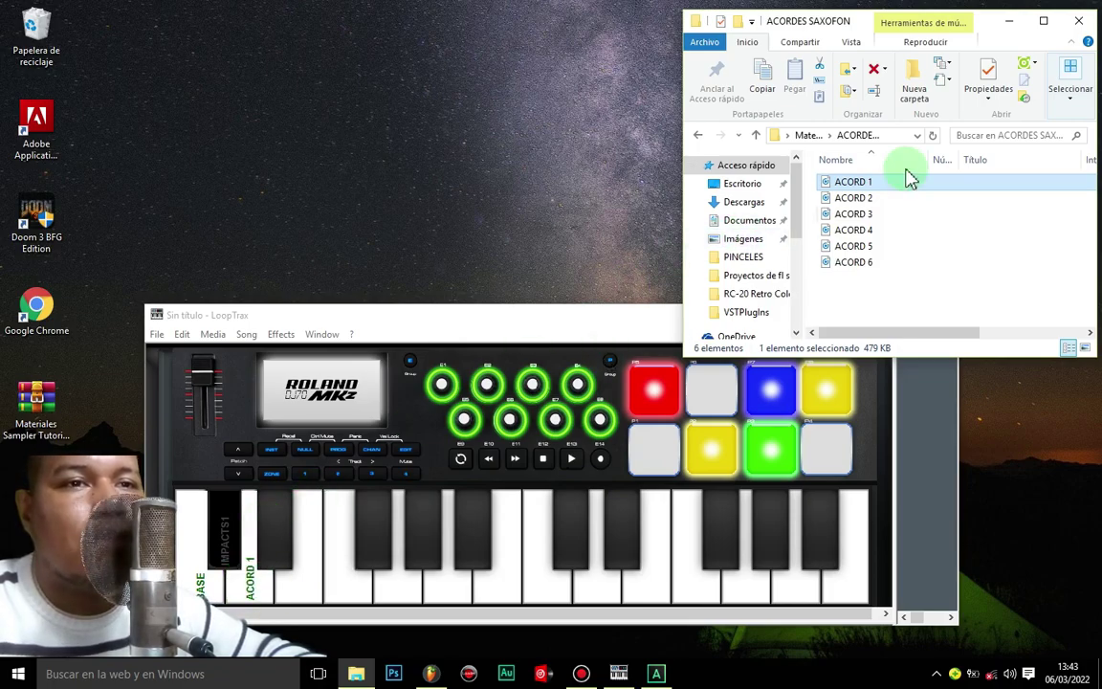
click(854, 198)
drag(316, 460, 276, 547)
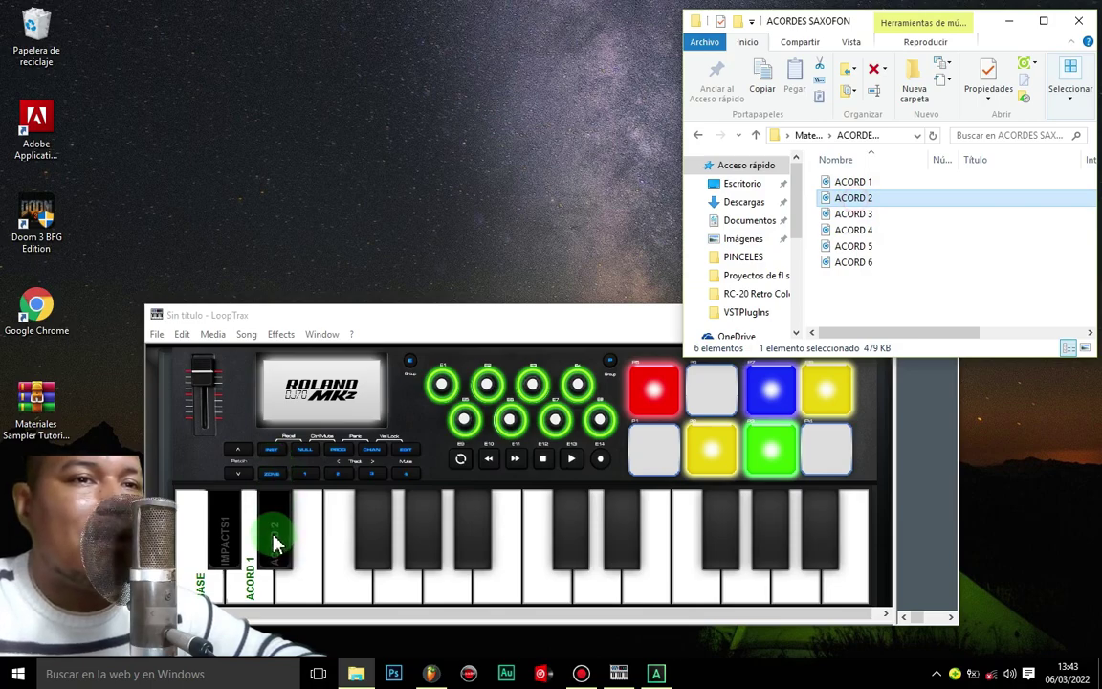
drag(859, 222, 298, 574)
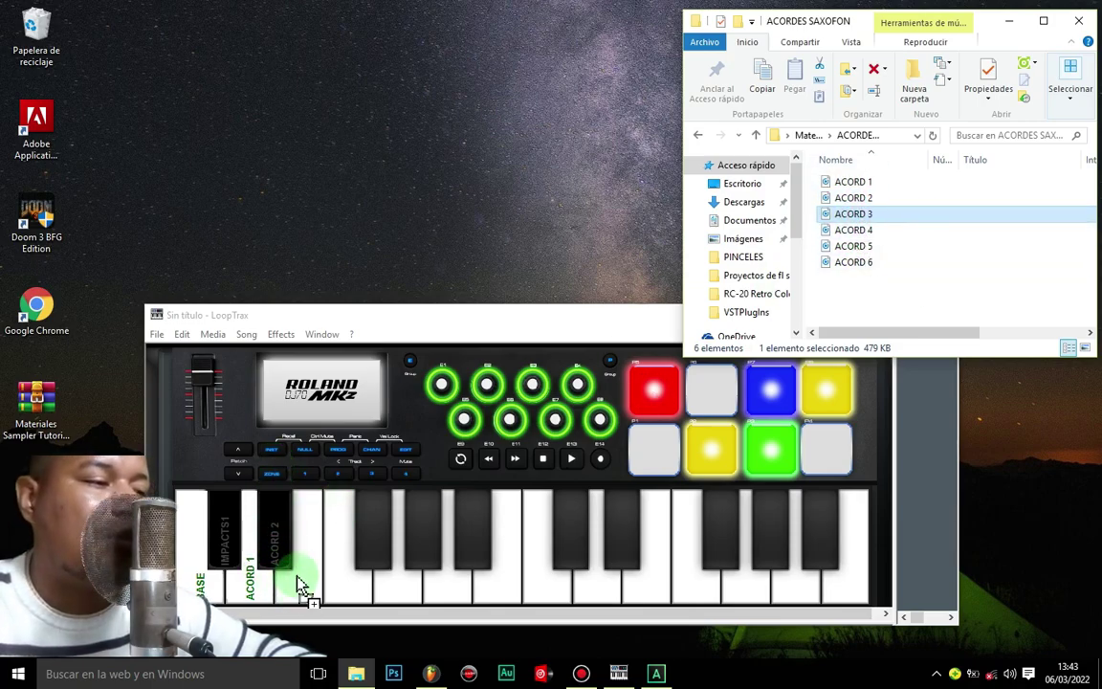
click(868, 229)
drag(675, 361, 349, 579)
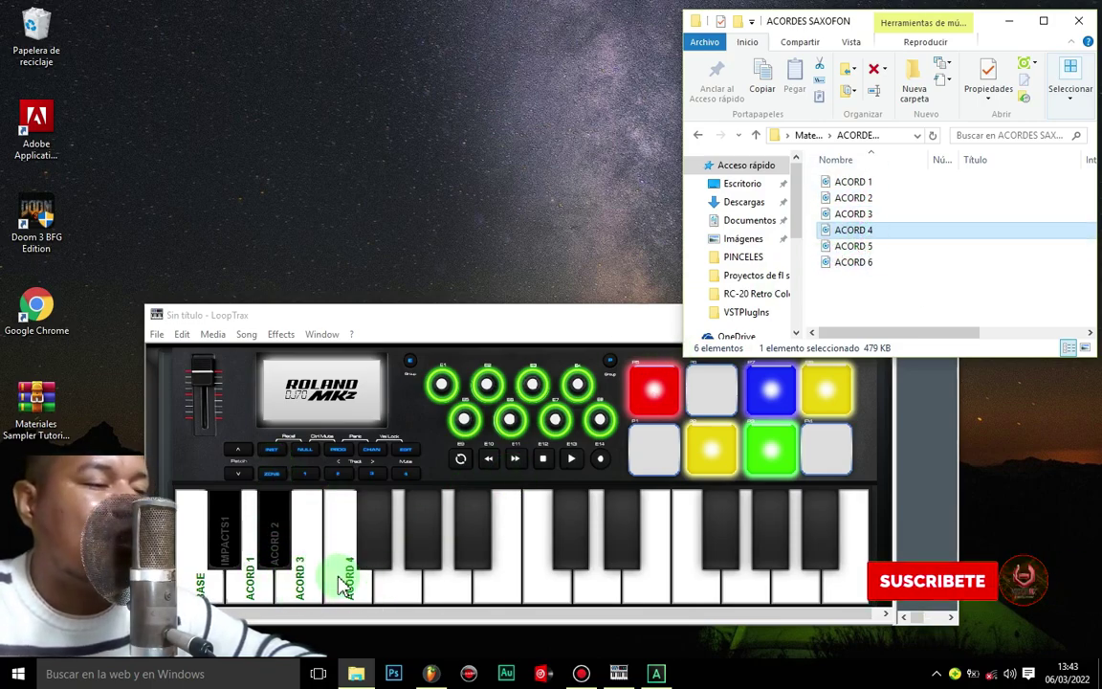
drag(861, 246, 376, 538)
drag(874, 263, 412, 586)
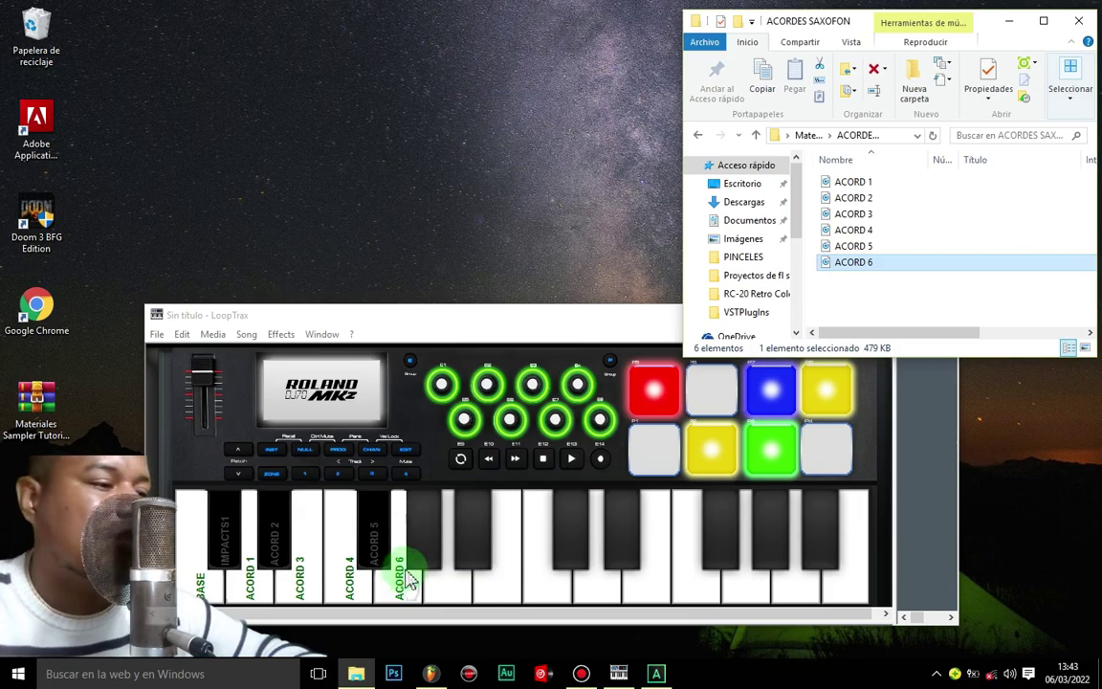
Assign the PC key T to the ACORD 1 sample in its media settings.
right_click(244, 594)
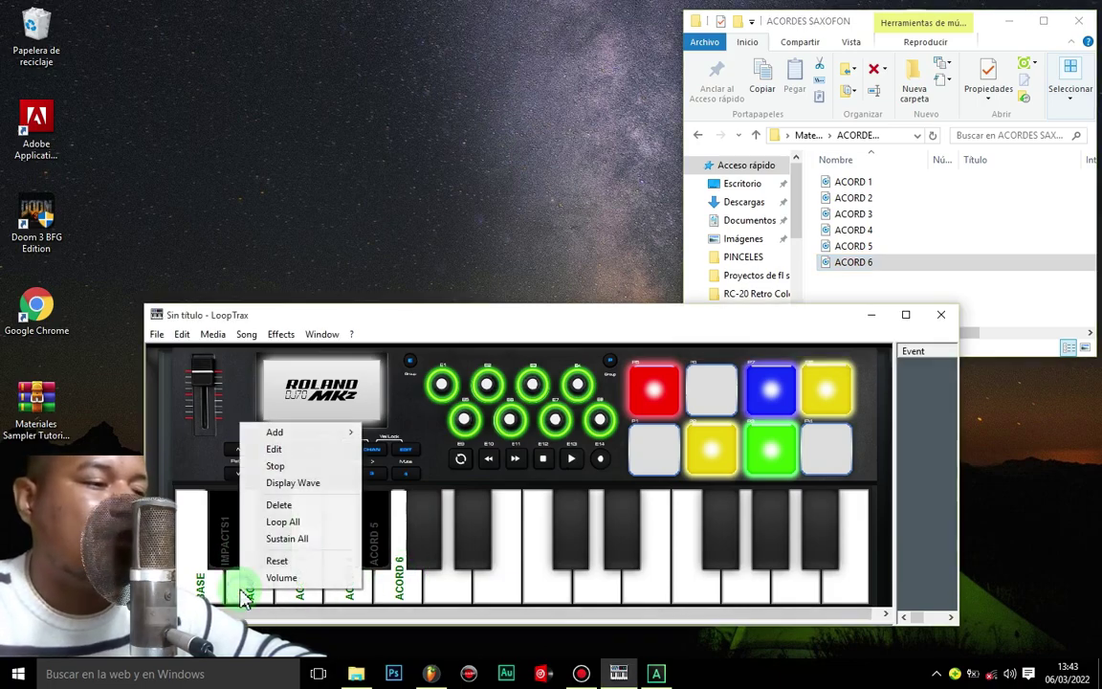
click(286, 450)
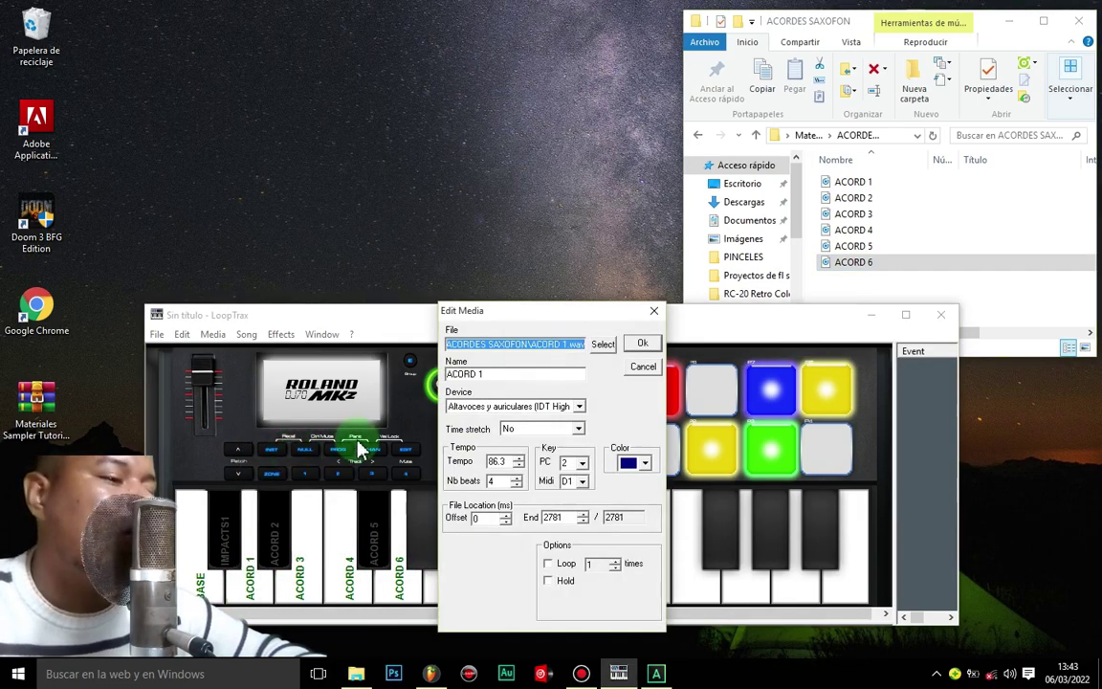
click(581, 464)
click(580, 464)
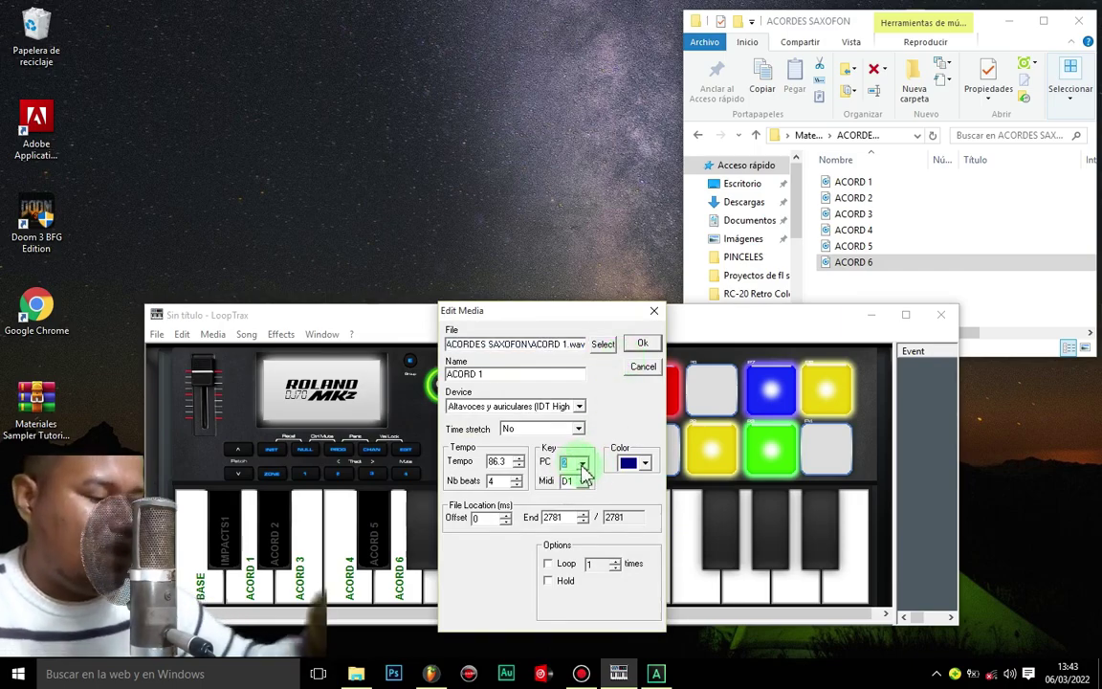
click(581, 465)
click(566, 479)
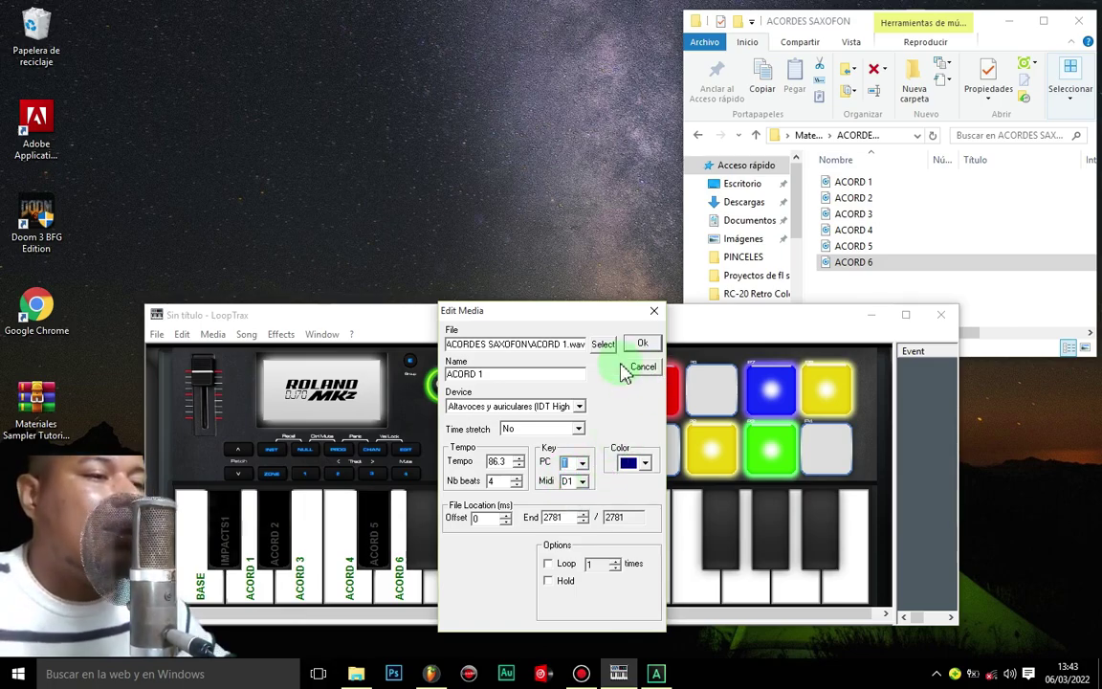
click(642, 343)
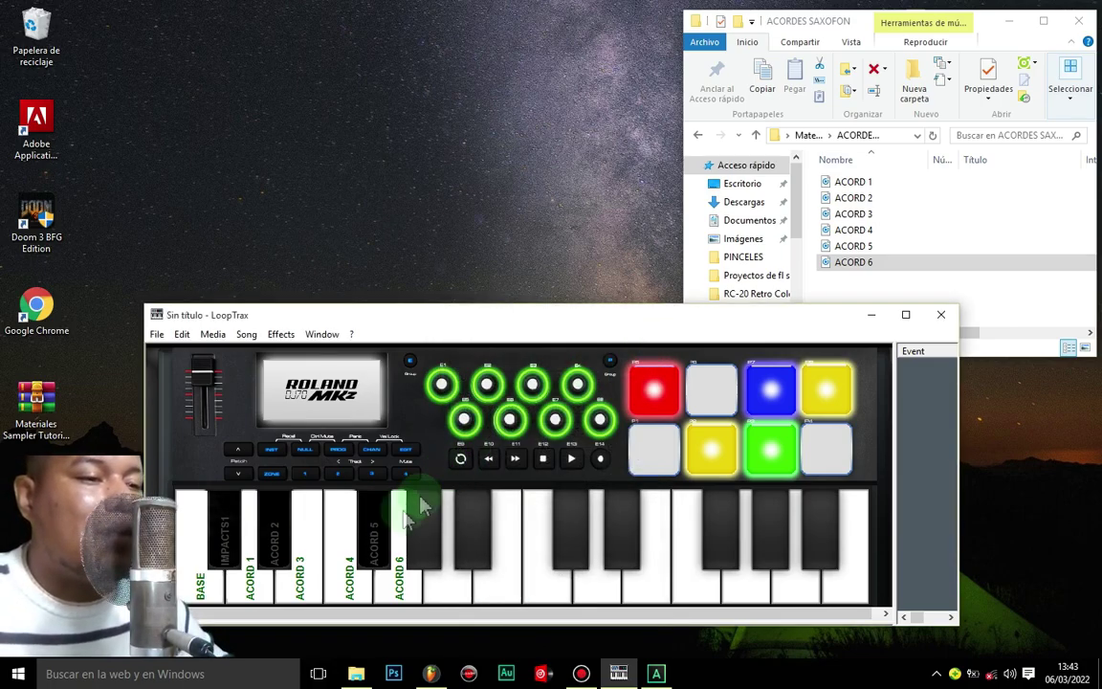
Assign the PC key Y to the ACORD 2 sample in its media settings.
right_click(268, 528)
click(315, 393)
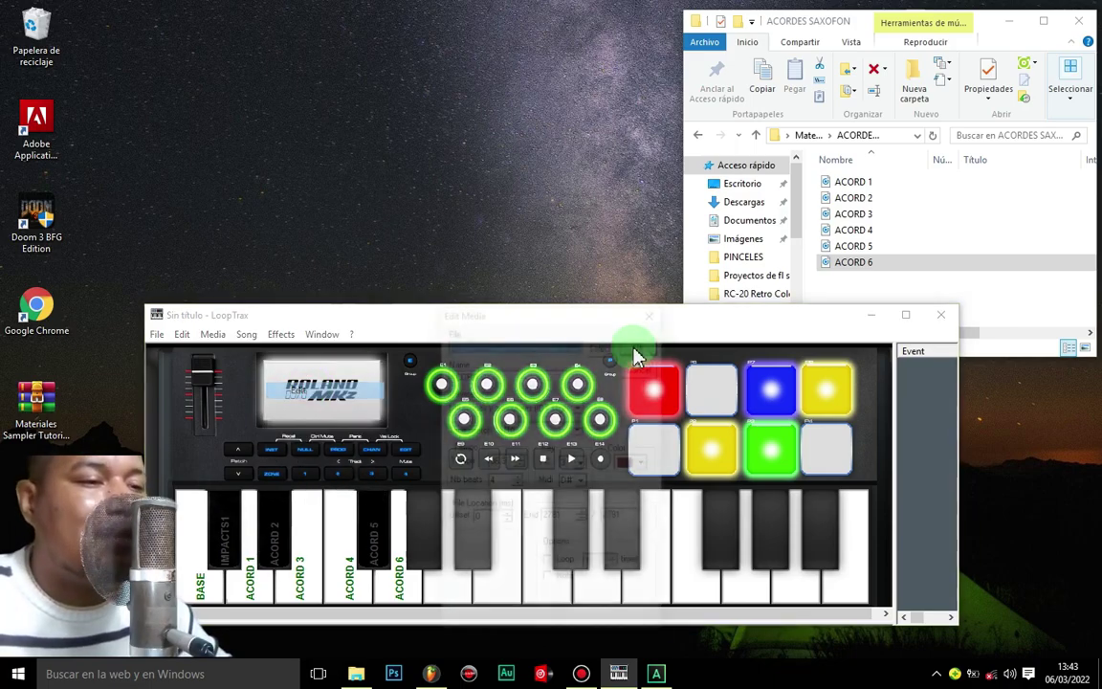
click(581, 462)
click(571, 505)
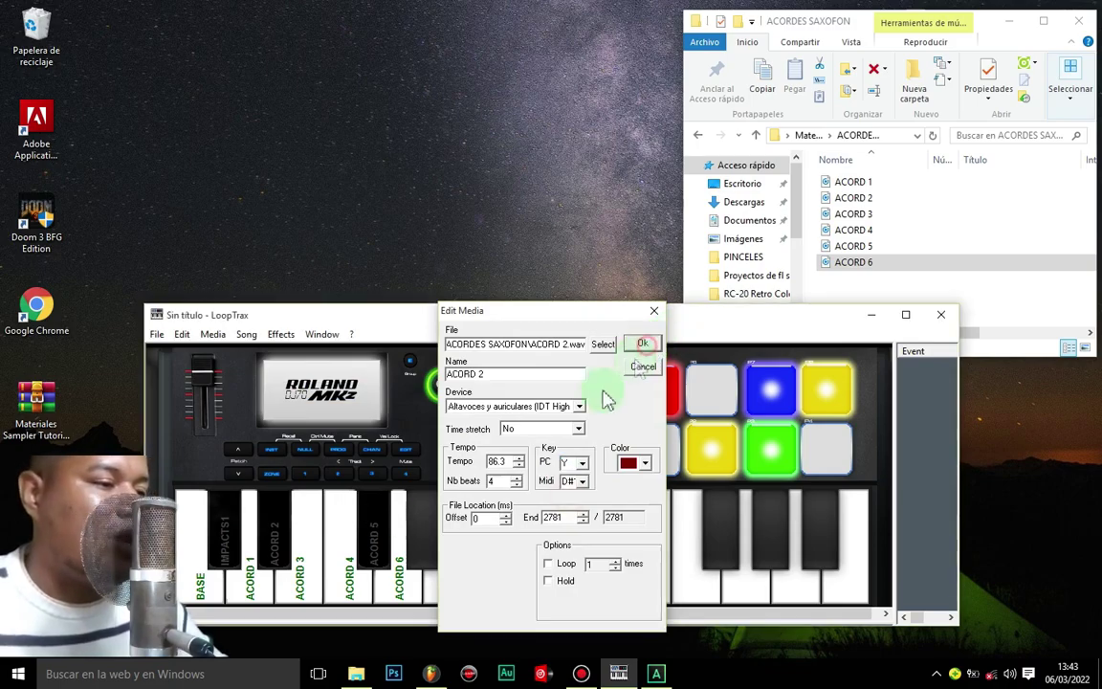
click(642, 342)
click(378, 526)
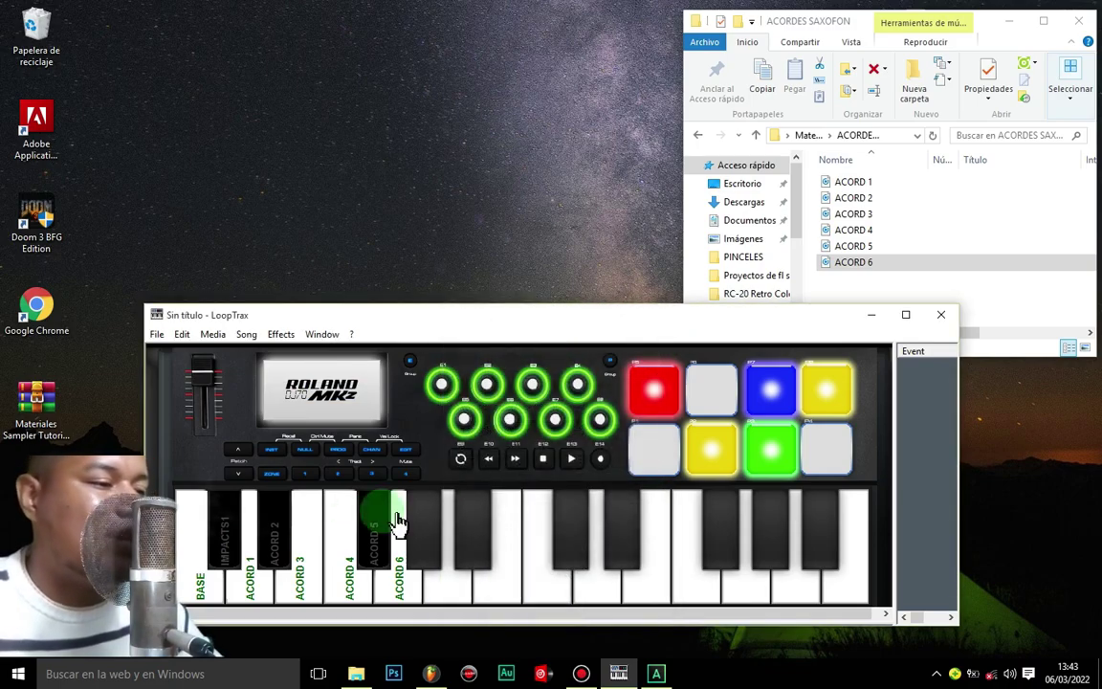
Assign the PC key U to the ACORD 3 sample in its media settings.
right_click(304, 574)
click(341, 439)
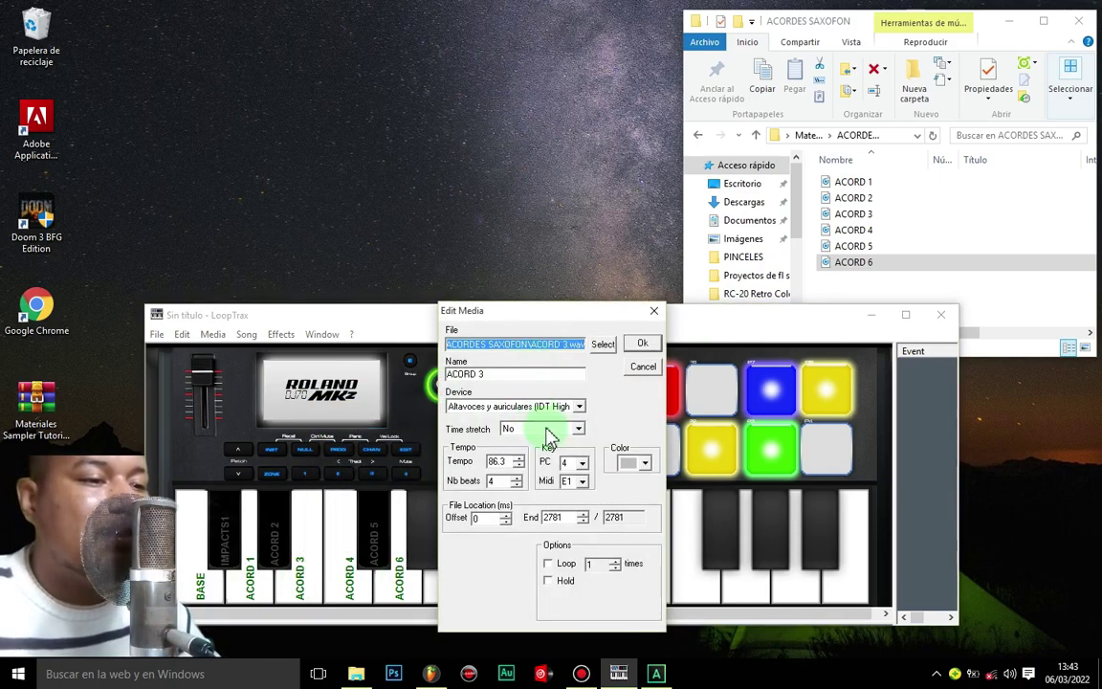
click(583, 464)
click(566, 484)
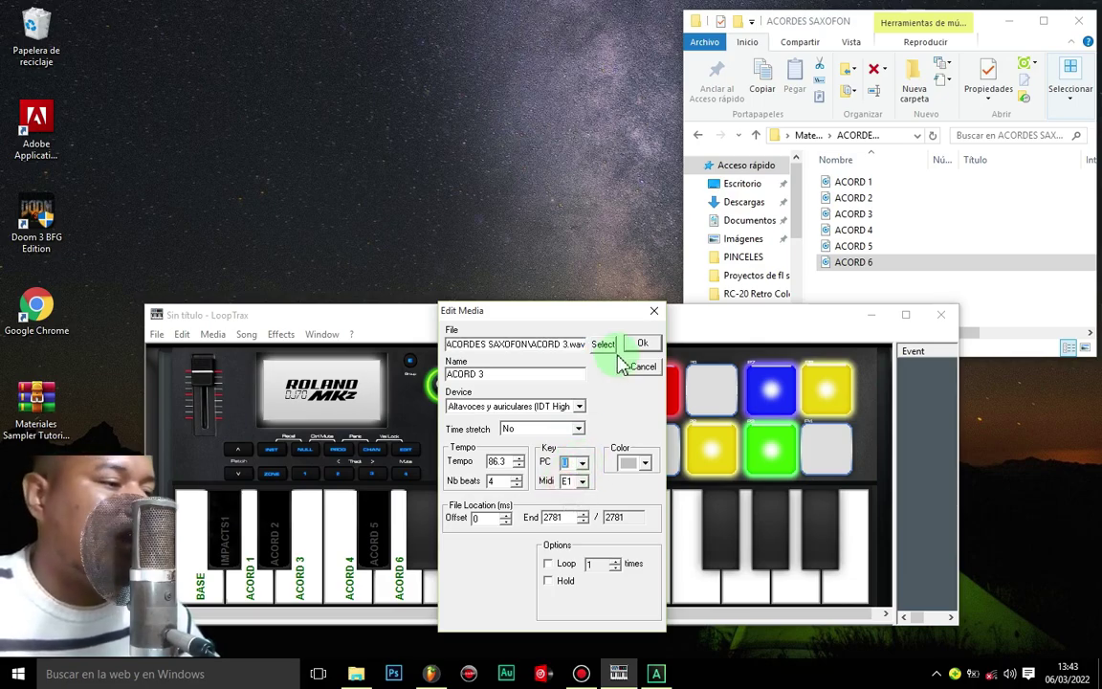
click(640, 345)
Assign the PC key I to the ACORD 4 sample in its media settings.
right_click(337, 579)
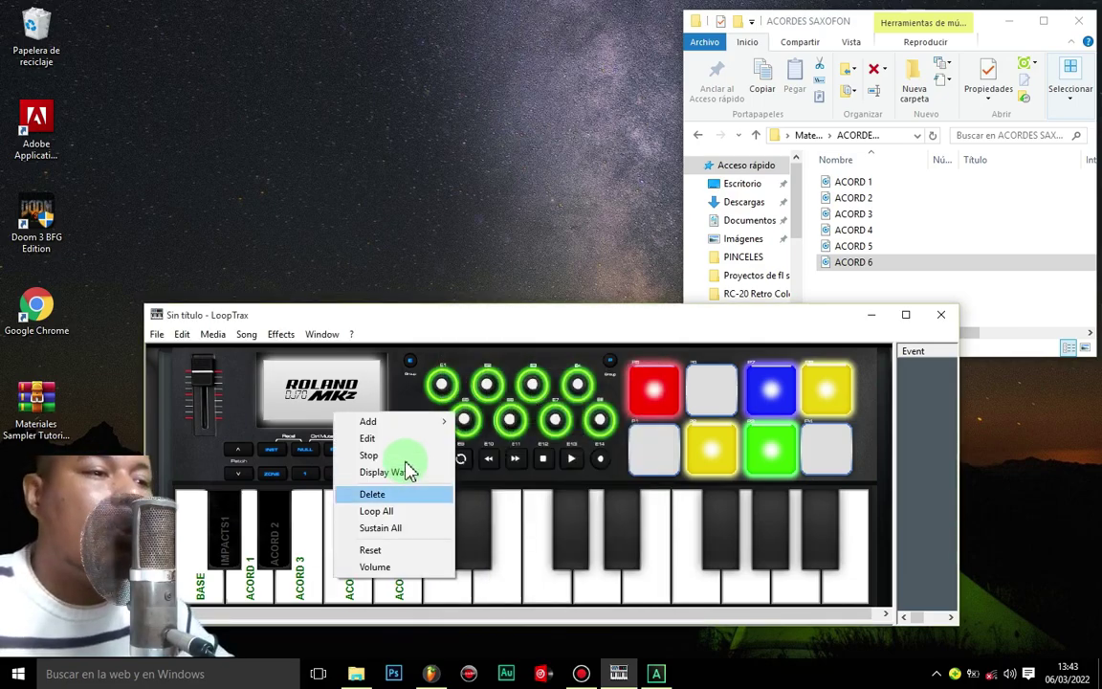
click(383, 440)
click(574, 462)
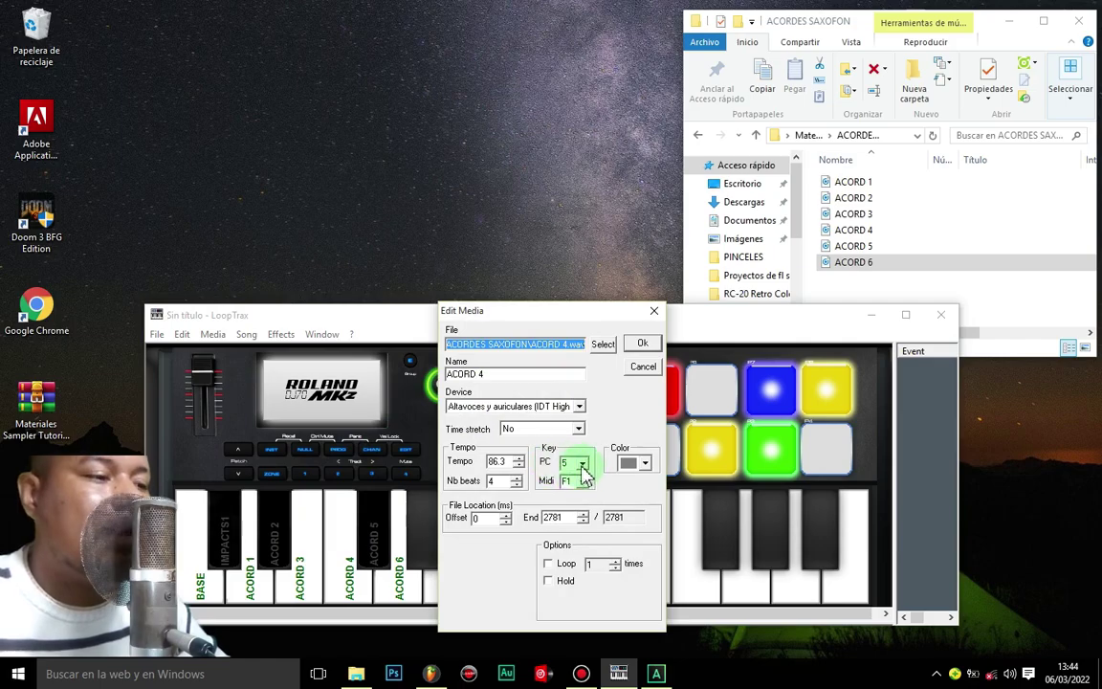
click(643, 344)
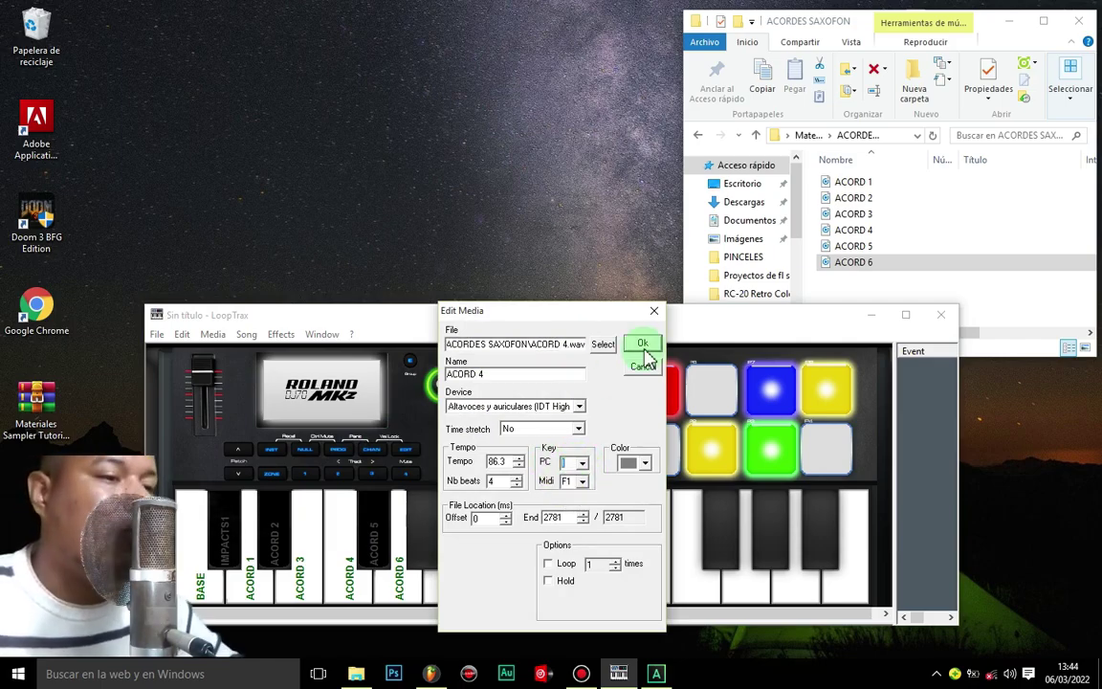
Assign the PC key O to the ACORD 5 sample in its media settings.
click(369, 532)
right_click(378, 544)
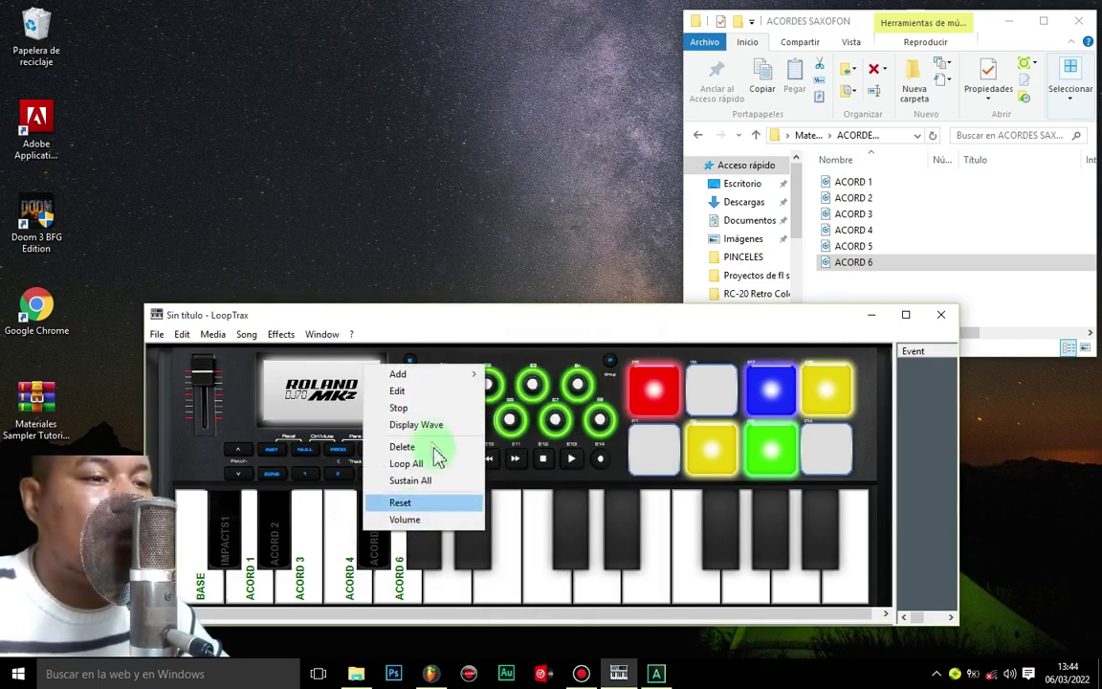
click(407, 389)
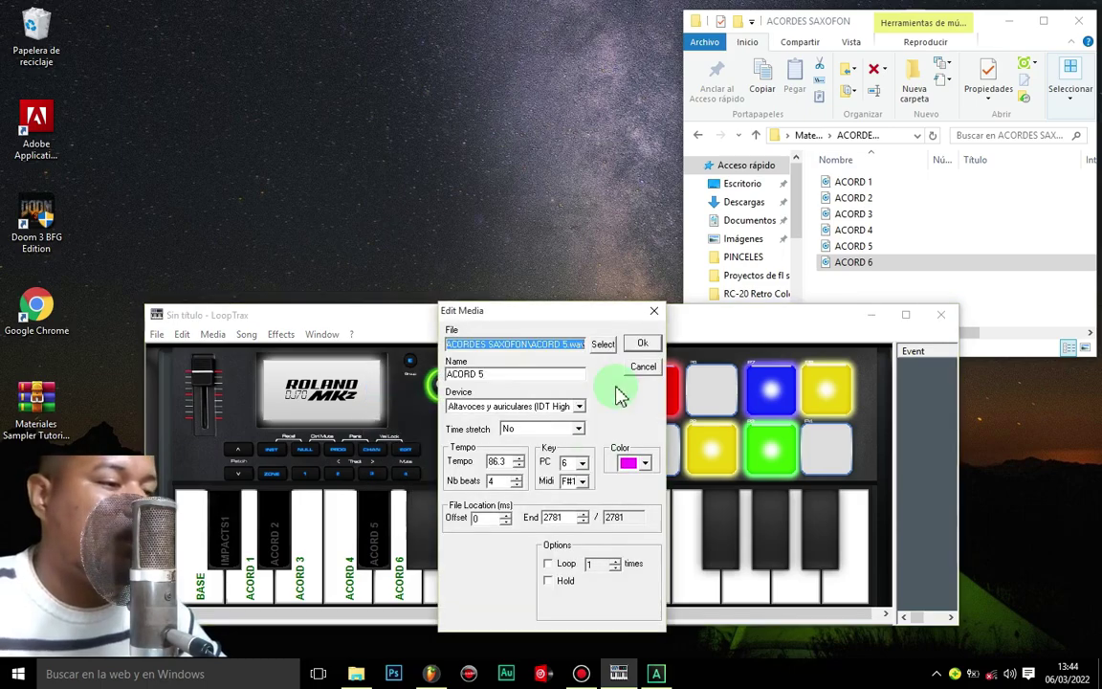
click(576, 464)
text(0)
click(633, 346)
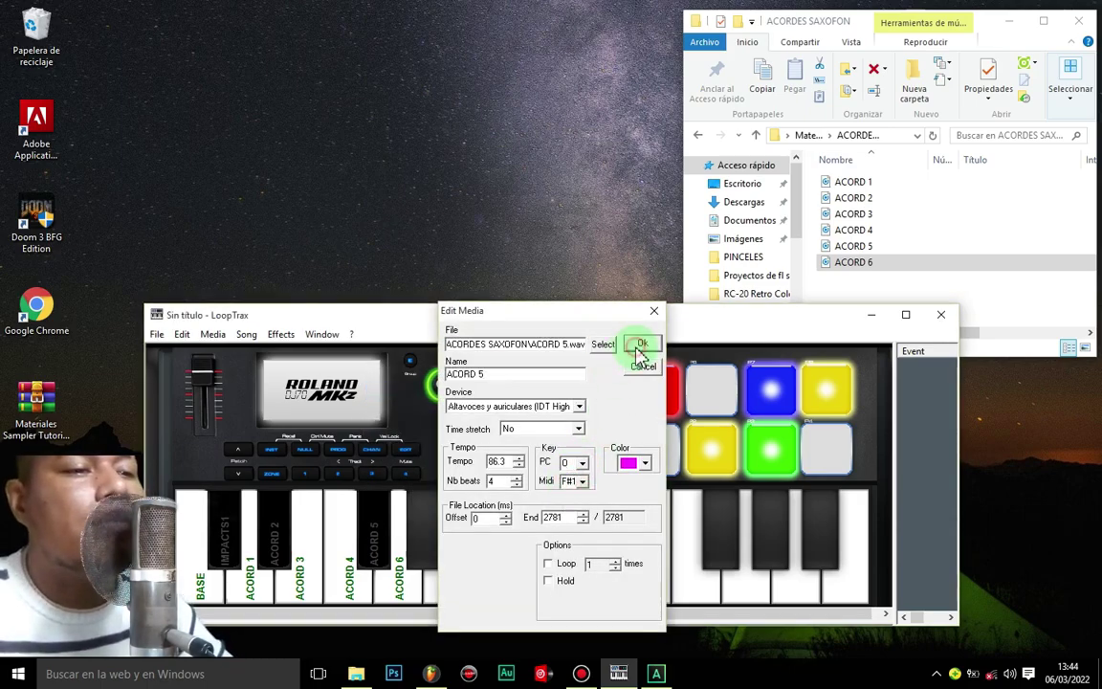
Assign the PC key P to the ACORD 6 sample in its media settings.
click(402, 594)
right_click(403, 594)
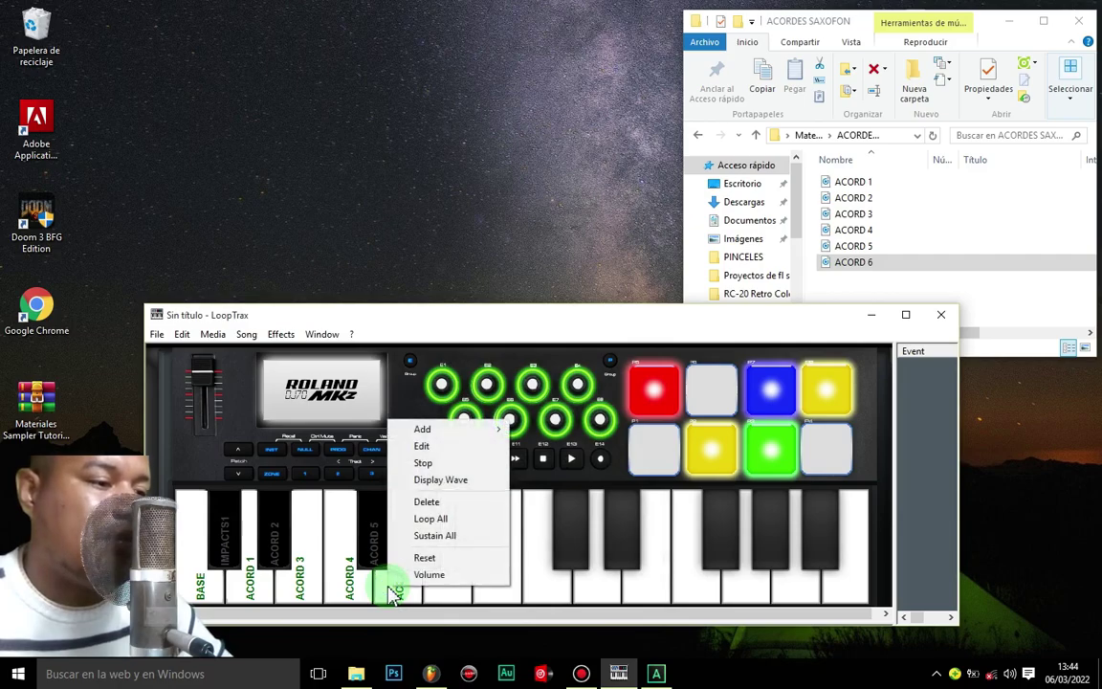
click(418, 445)
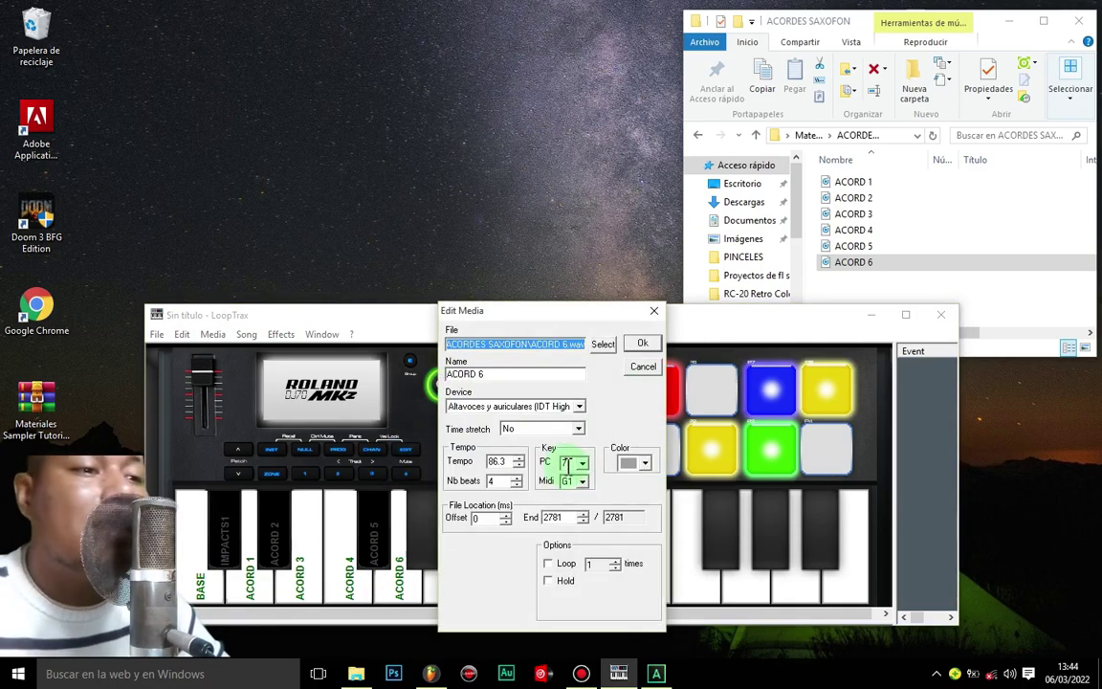
click(573, 464)
text(P)
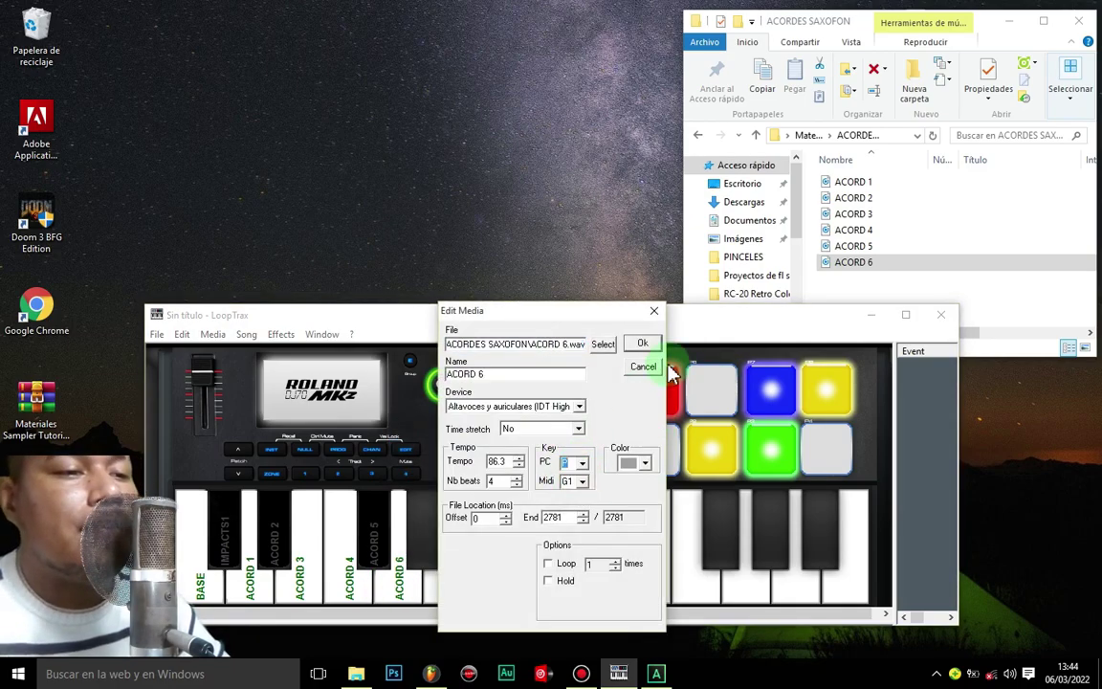
click(643, 344)
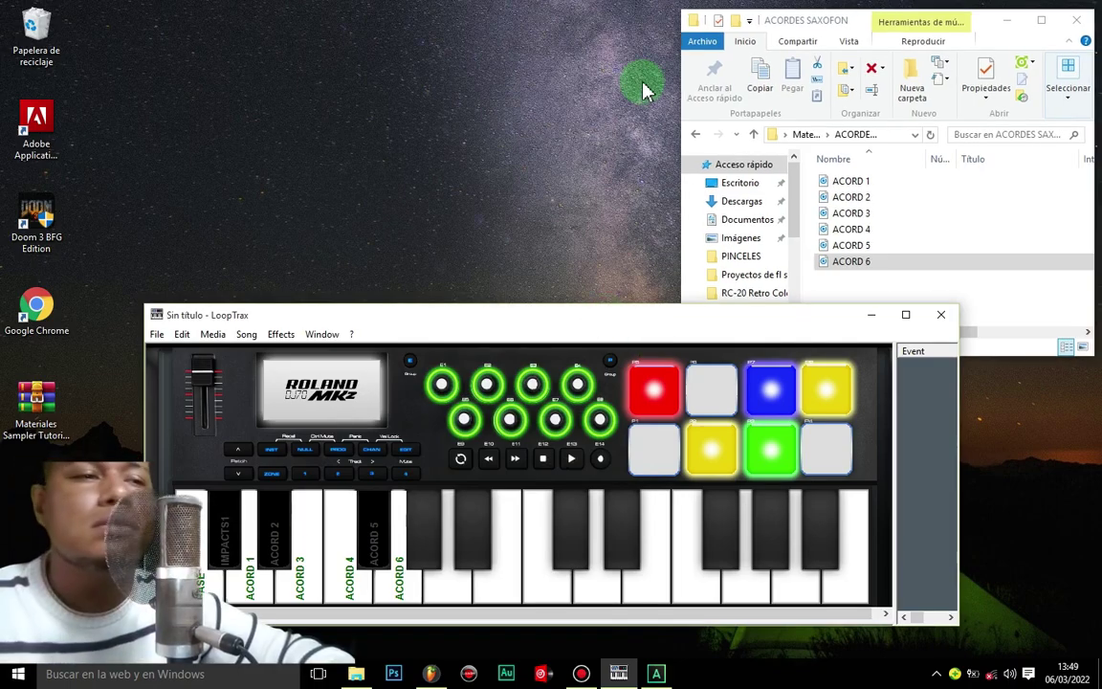
Play the loaded samples from the computer keyboard to test their assigned keys.
click(323, 553)
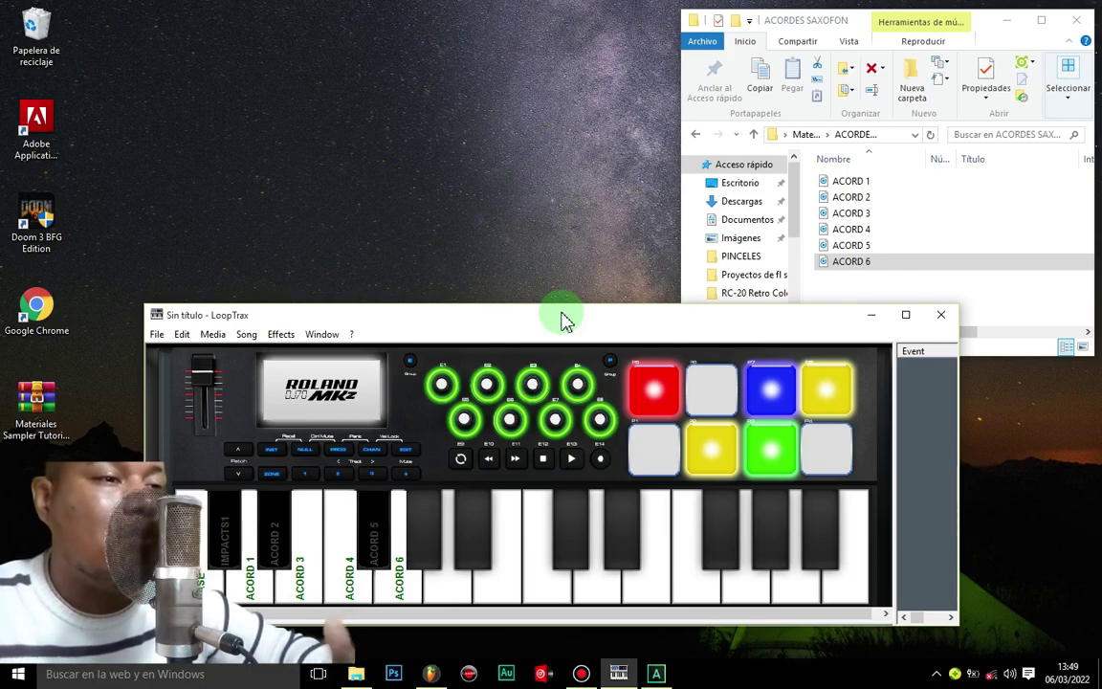
key(x)
key(d)
key(c)
key(v)
key(g)
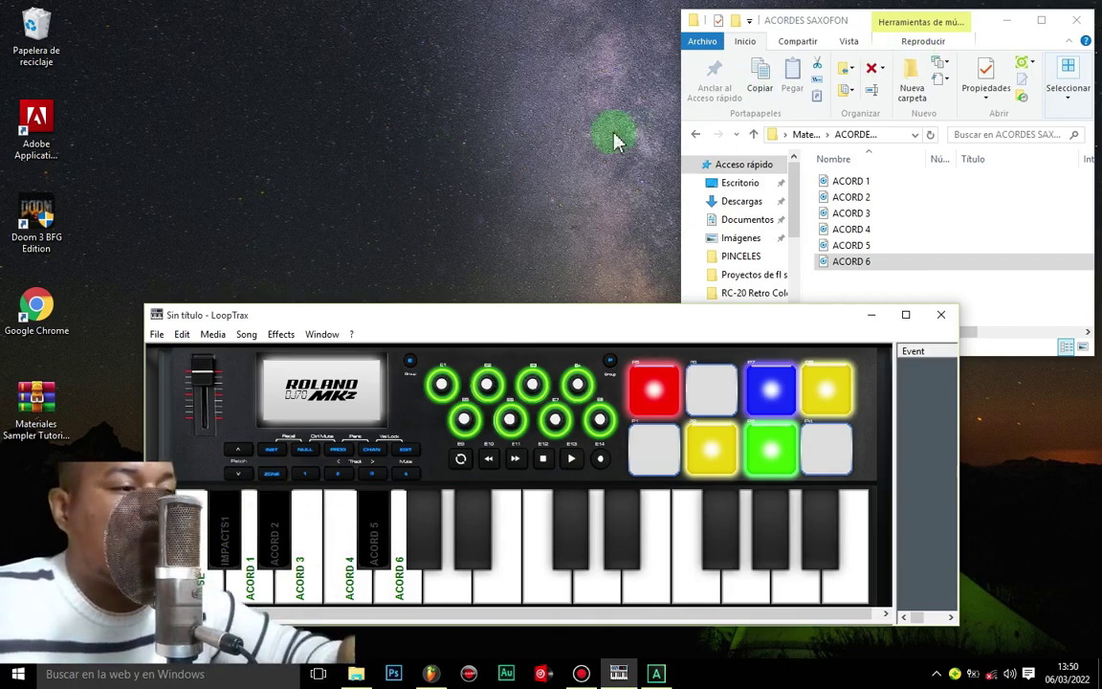
Load NOCHE DE BEBER 2 from the main materials folder onto the black key after ACORD 6 and assign it the PC key L.
click(696, 135)
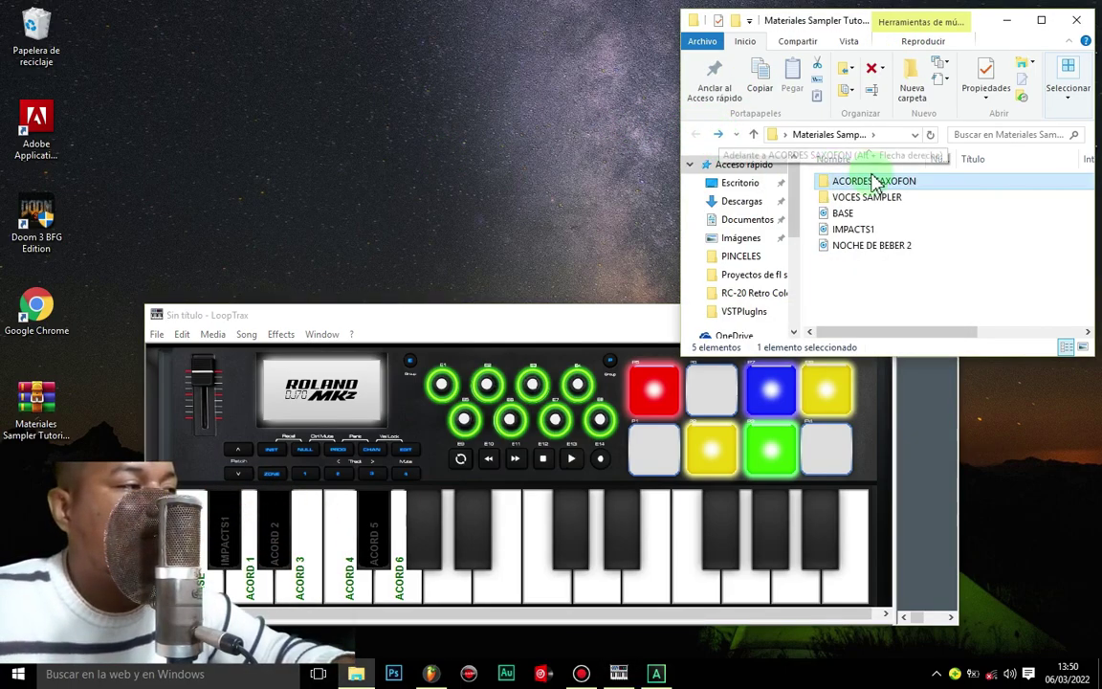
click(876, 247)
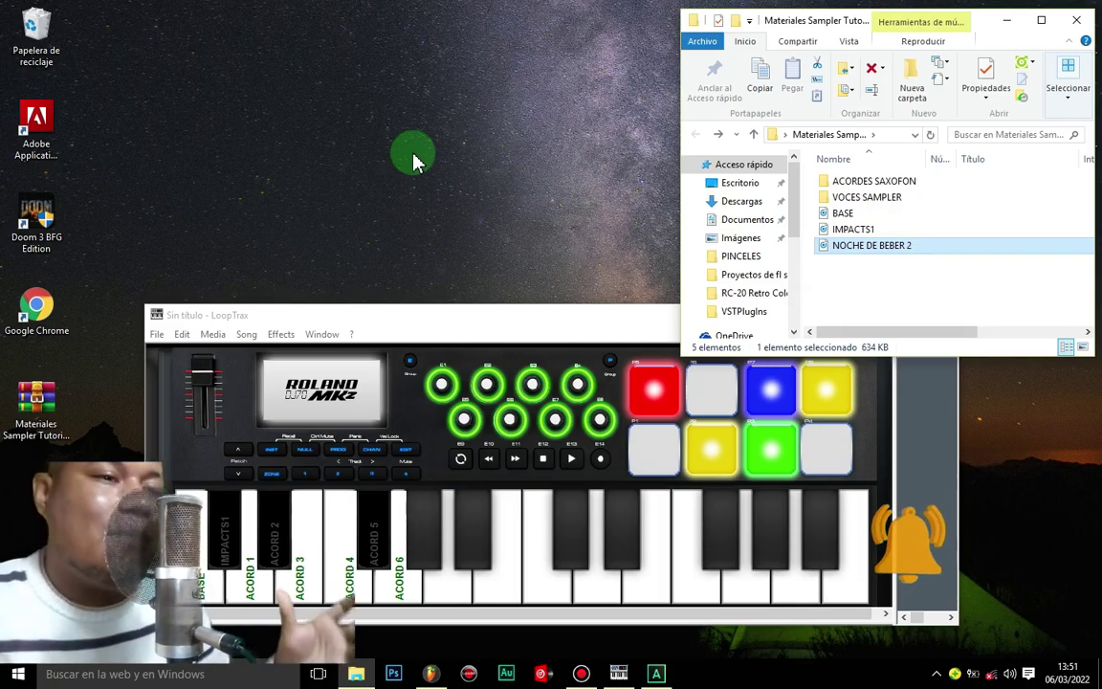
drag(843, 247, 425, 524)
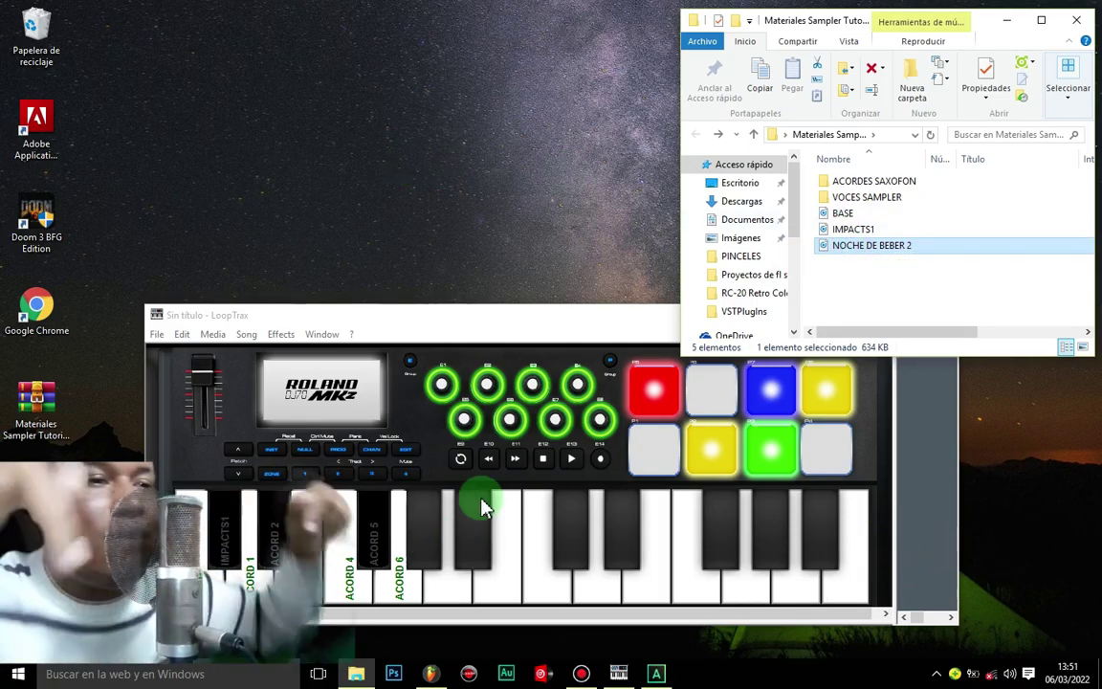
right_click(420, 525)
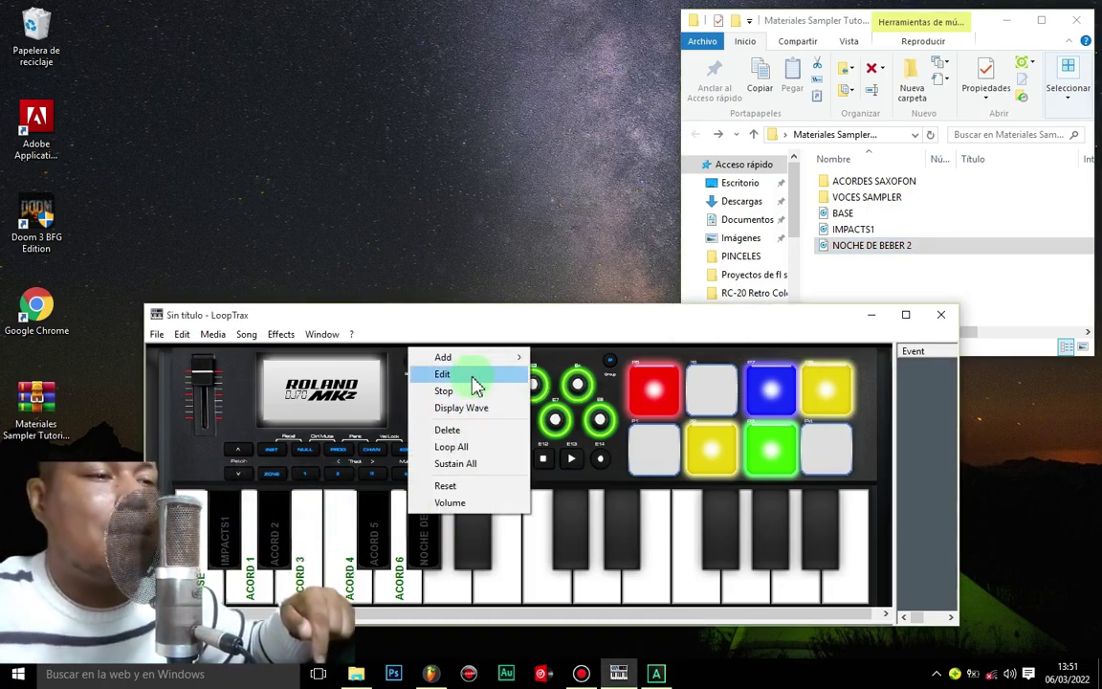
click(442, 376)
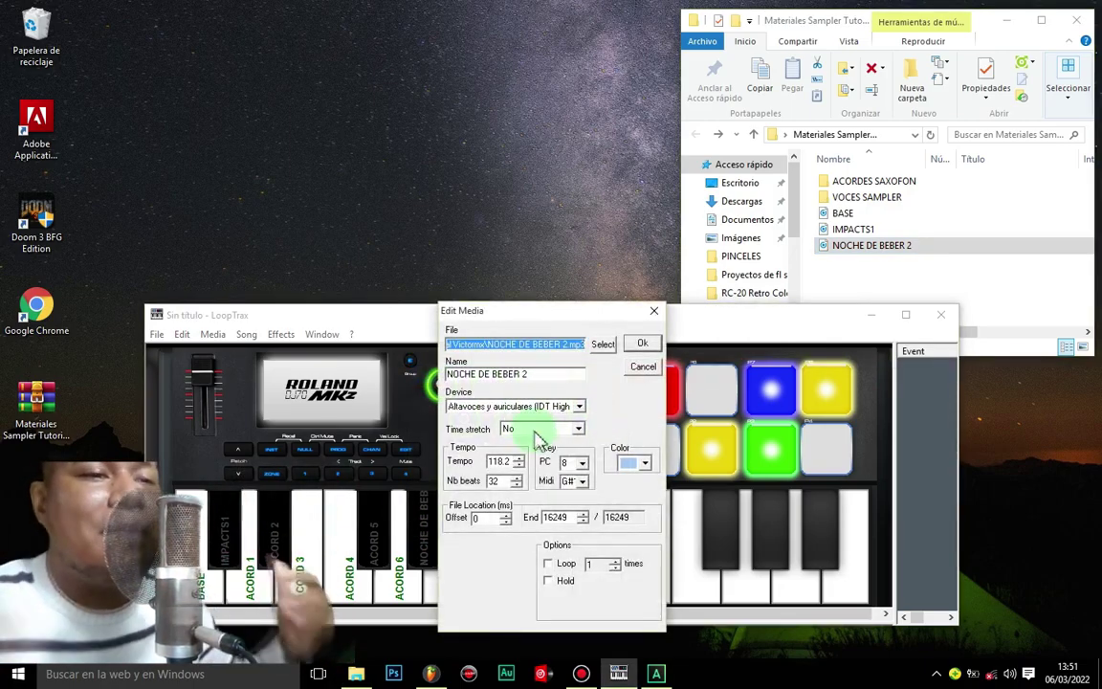
double_click(565, 463)
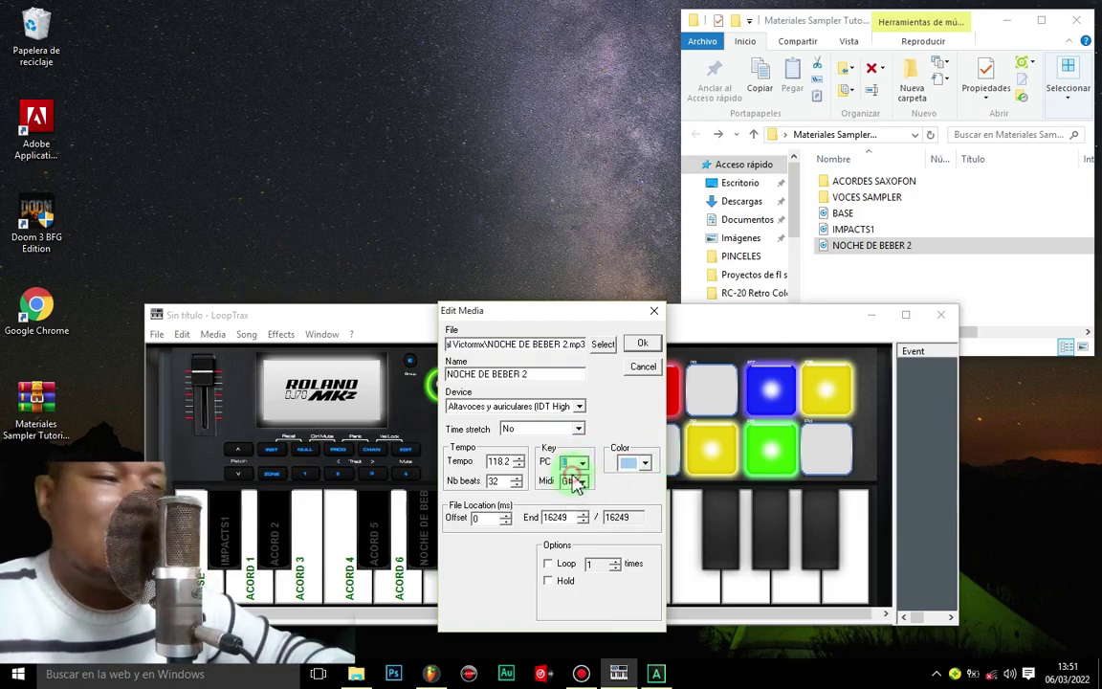
click(641, 343)
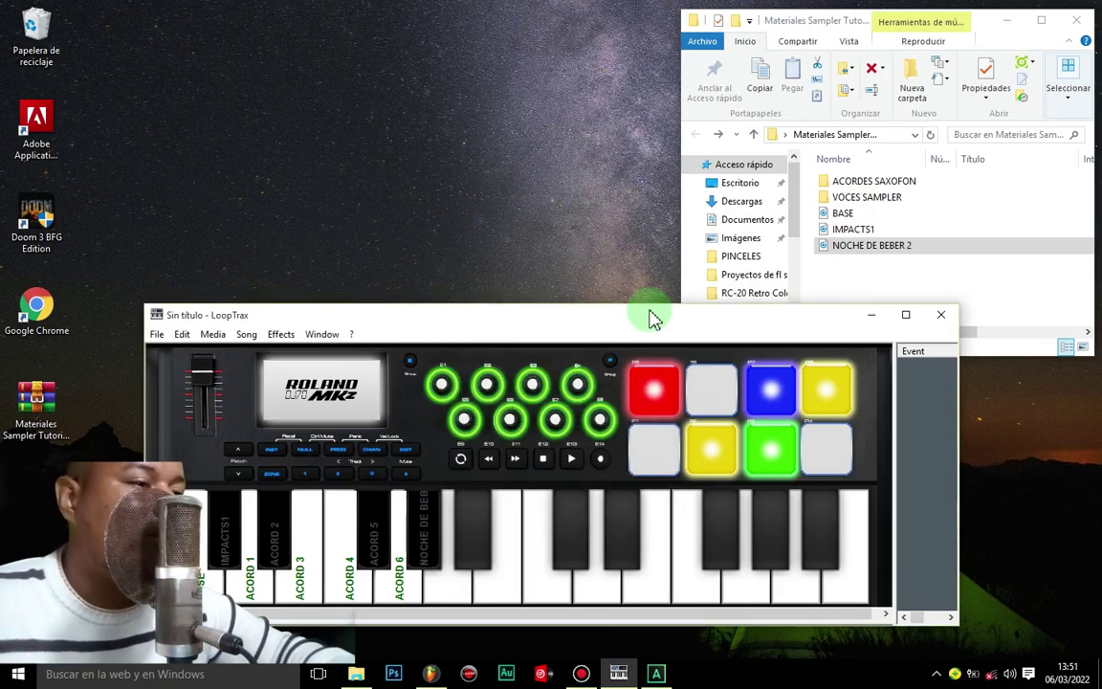
Test the NOCHE DE BEBER 2 sample from the computer keyboard and review its media settings without changing them.
key(h)
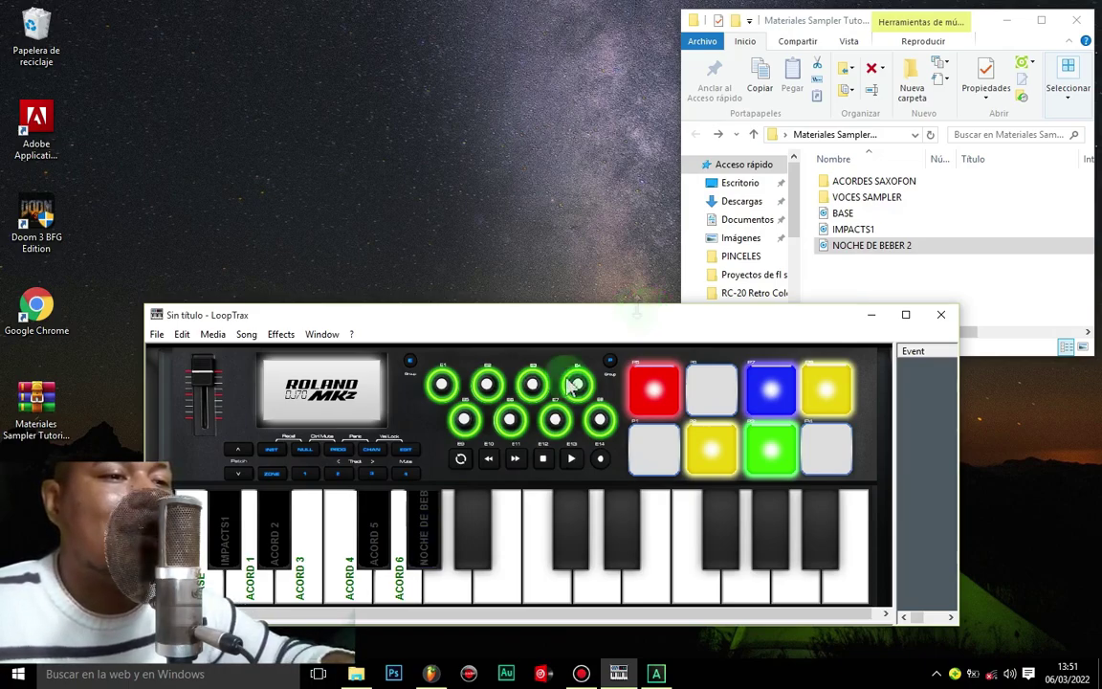
right_click(413, 531)
click(442, 390)
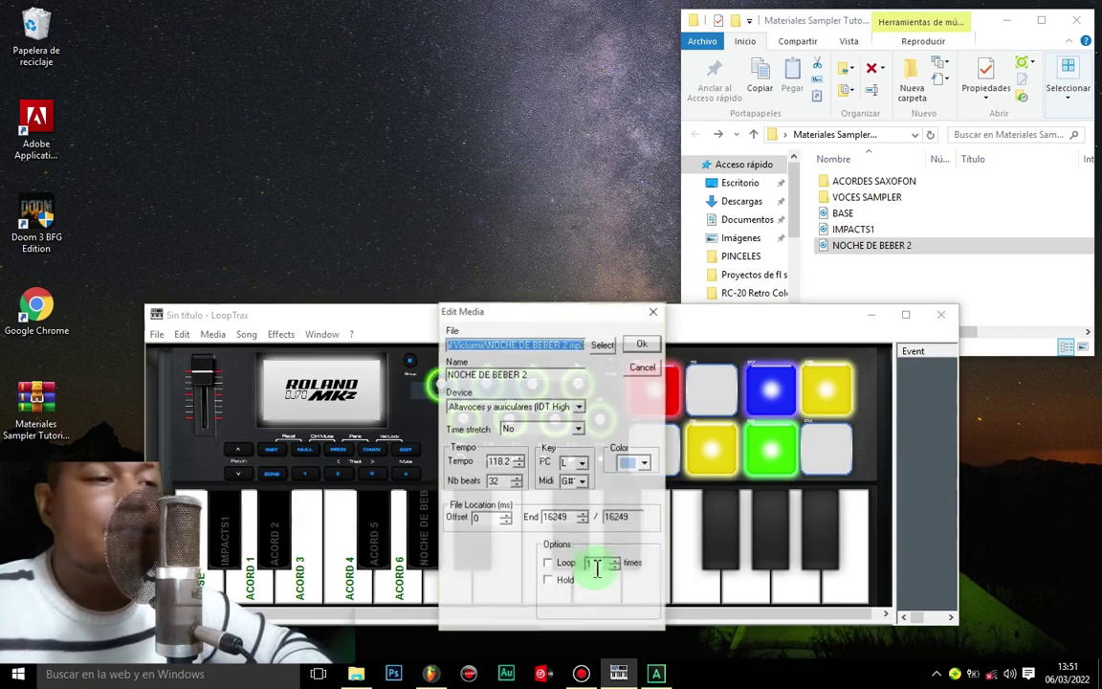
click(655, 311)
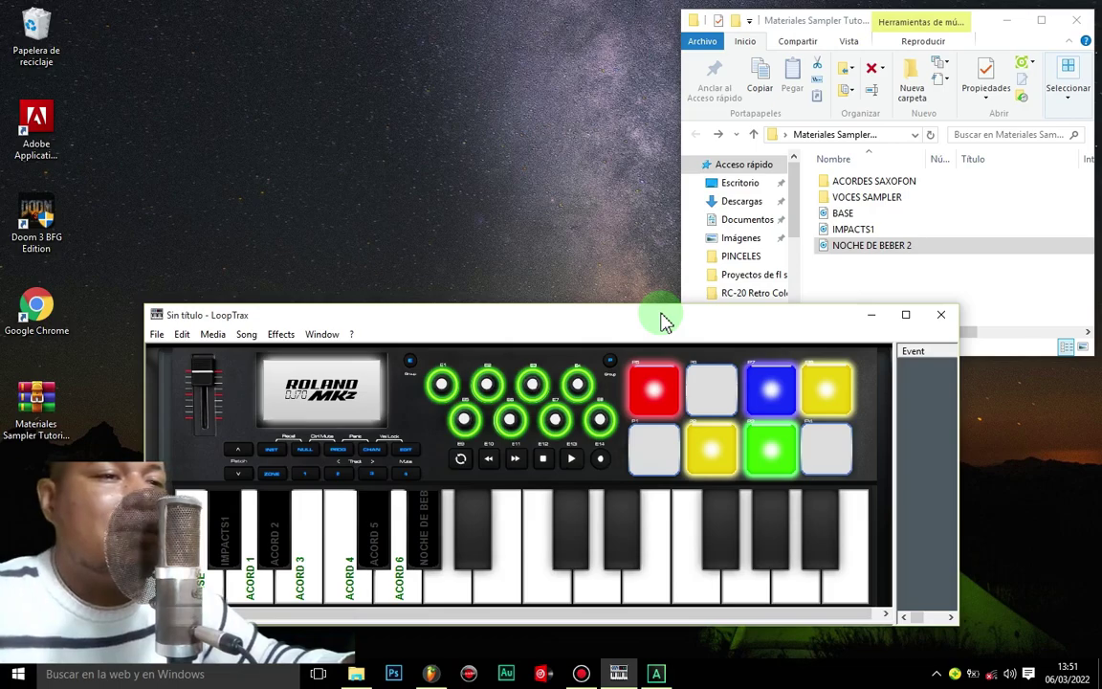
key(h)
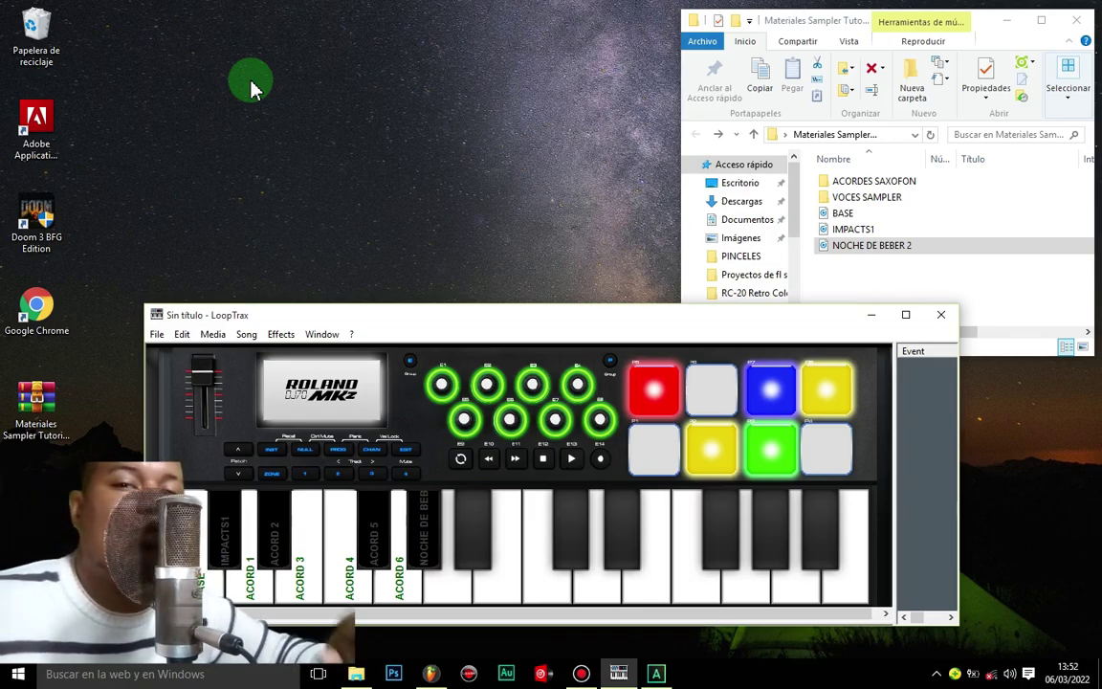
right_click(293, 109)
click(352, 178)
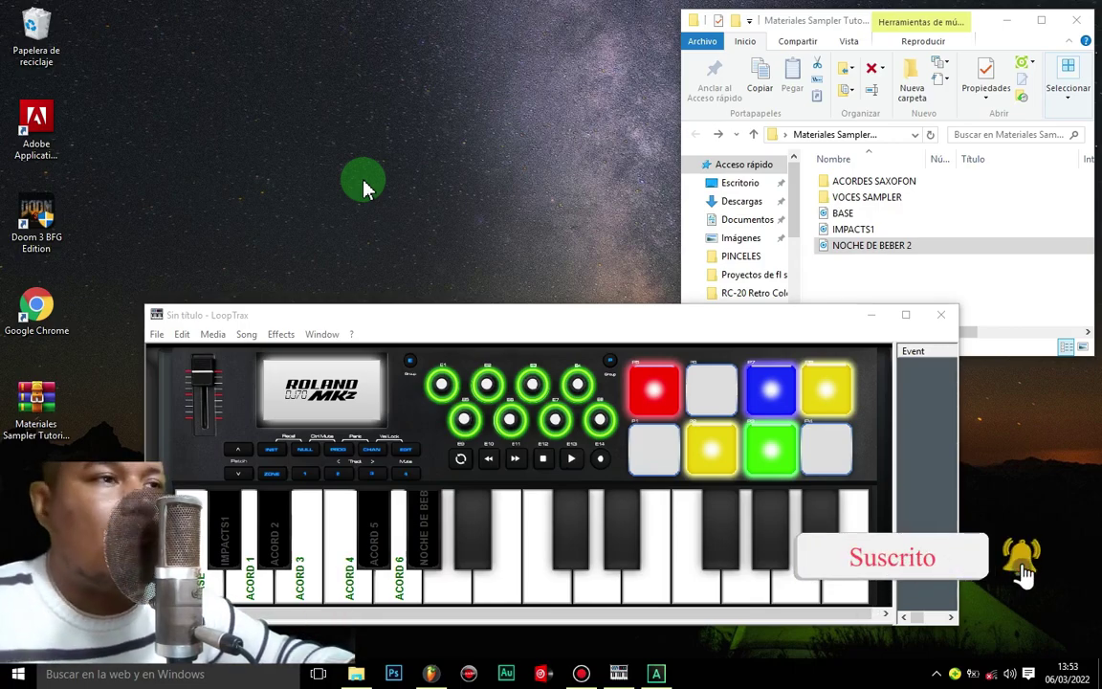
right_click(369, 104)
click(412, 178)
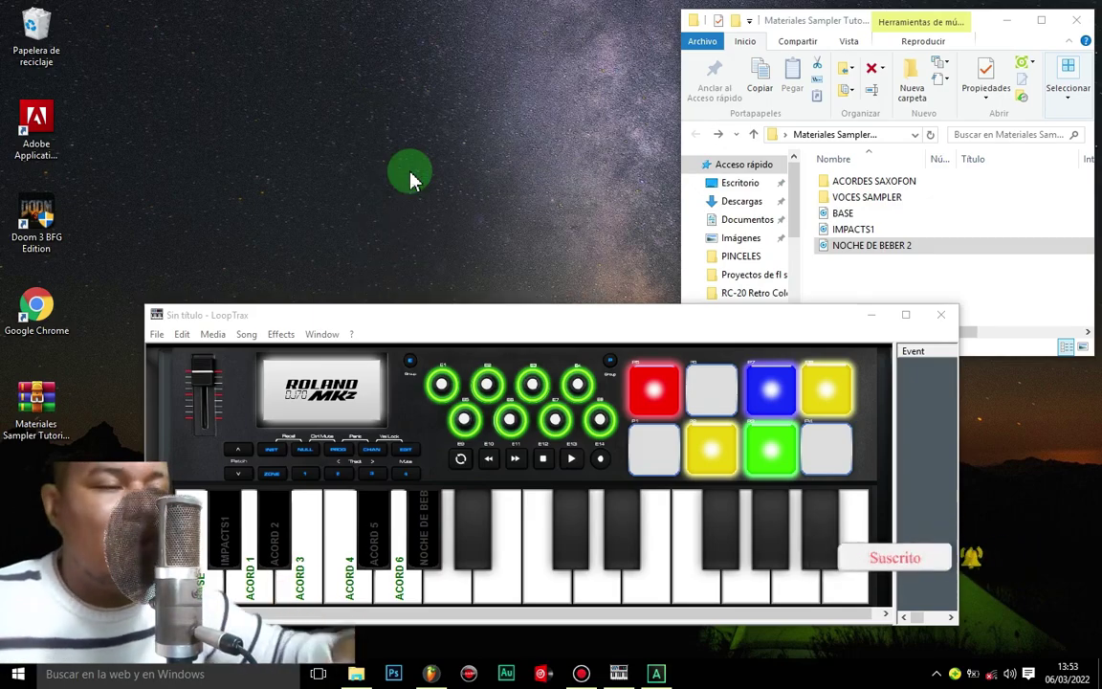
Load EL+ from the VOCES SAMPLER folder onto the white key after ACORD 6 and assign its PC key in the media settings.
double_click(870, 197)
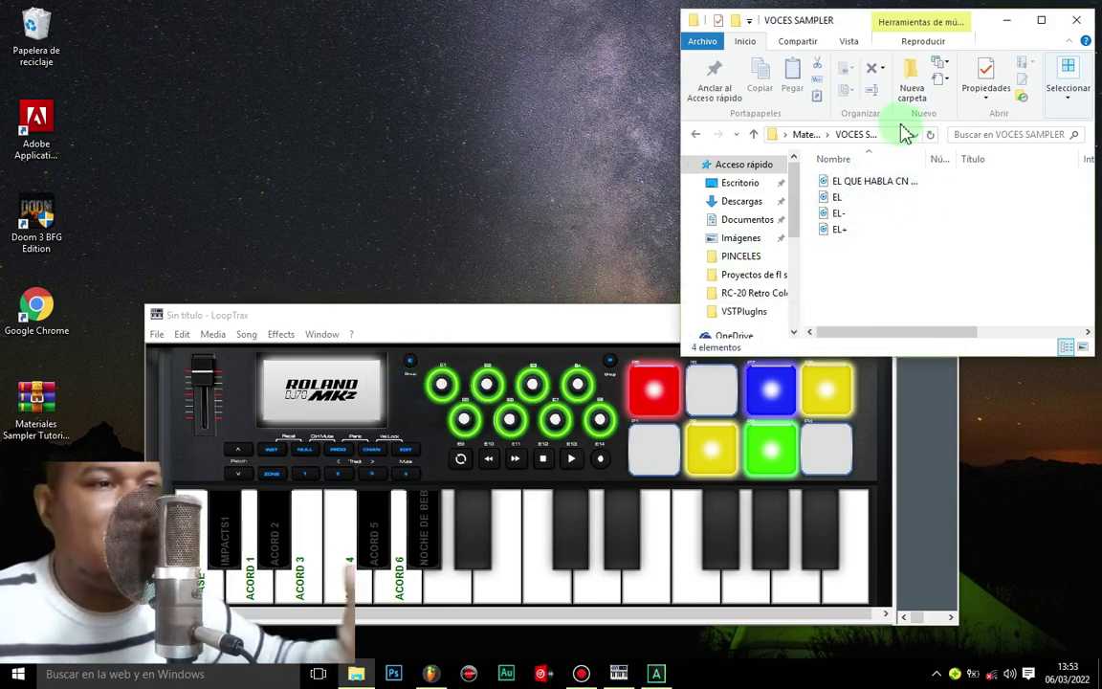
click(857, 214)
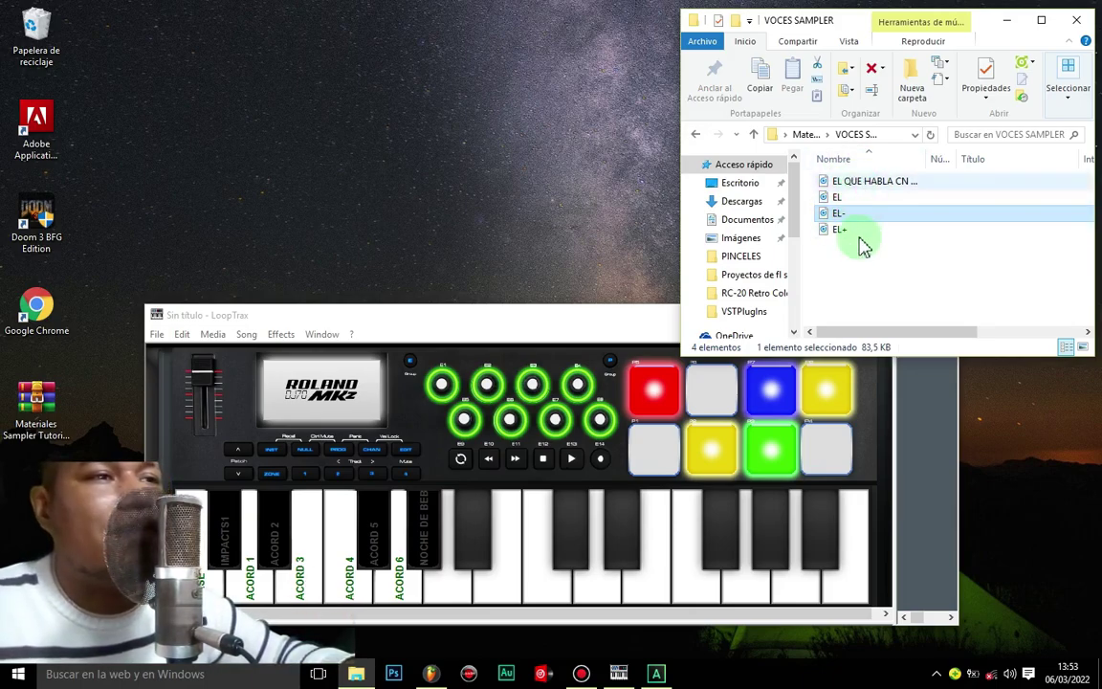
click(840, 231)
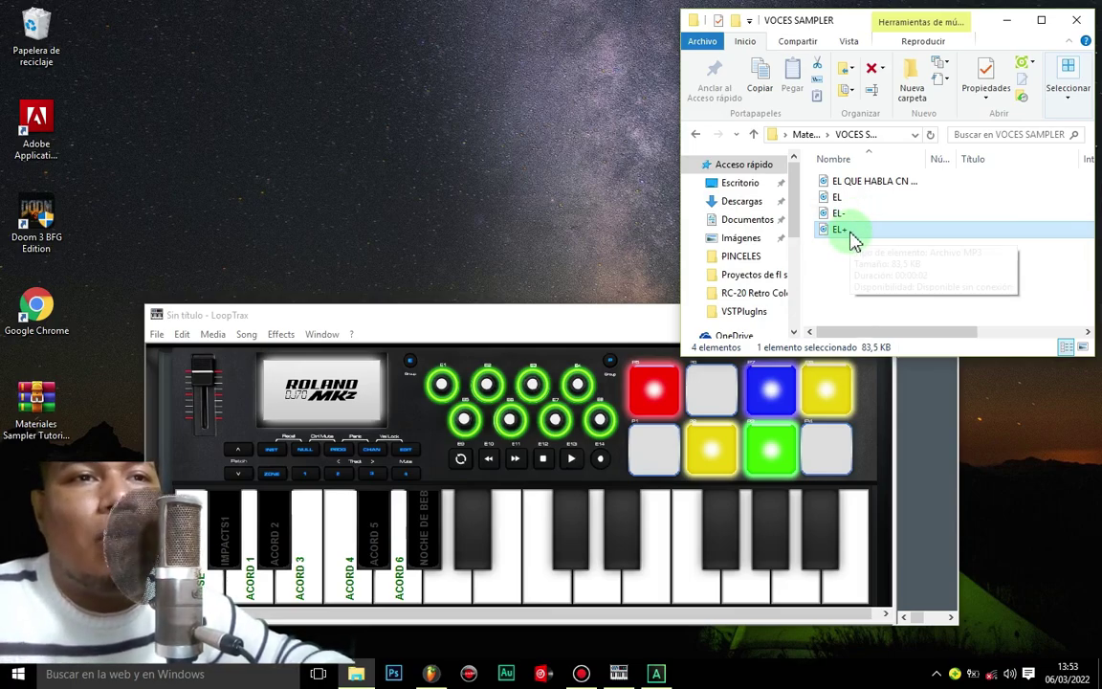
drag(851, 234, 451, 584)
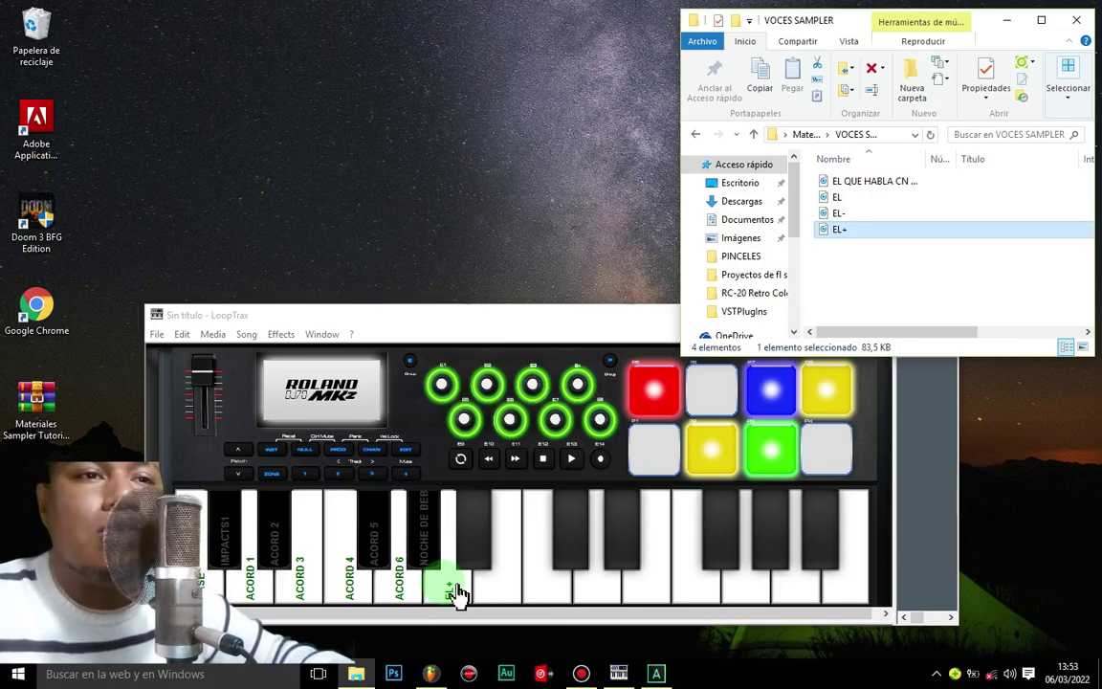
right_click(445, 585)
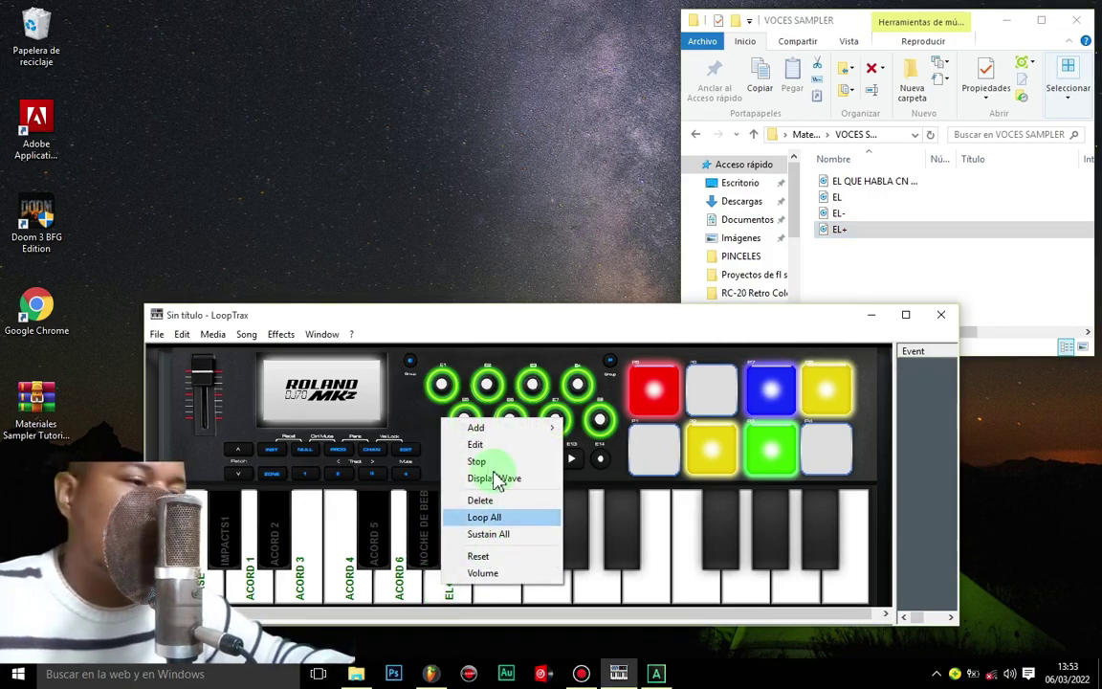
click(475, 444)
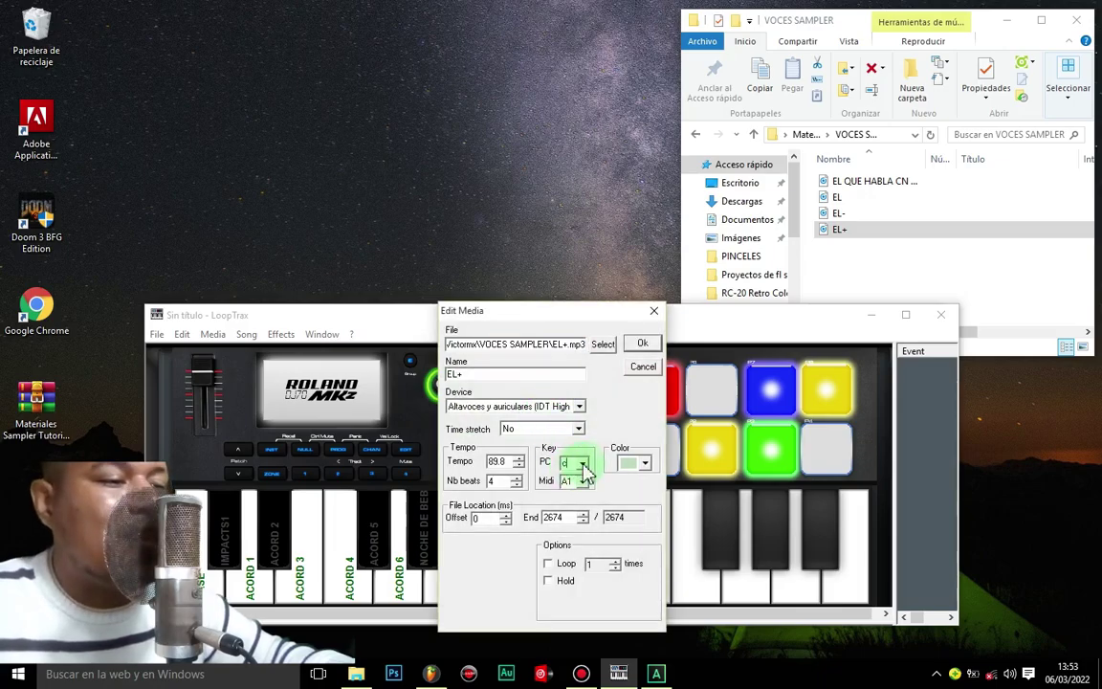
click(642, 345)
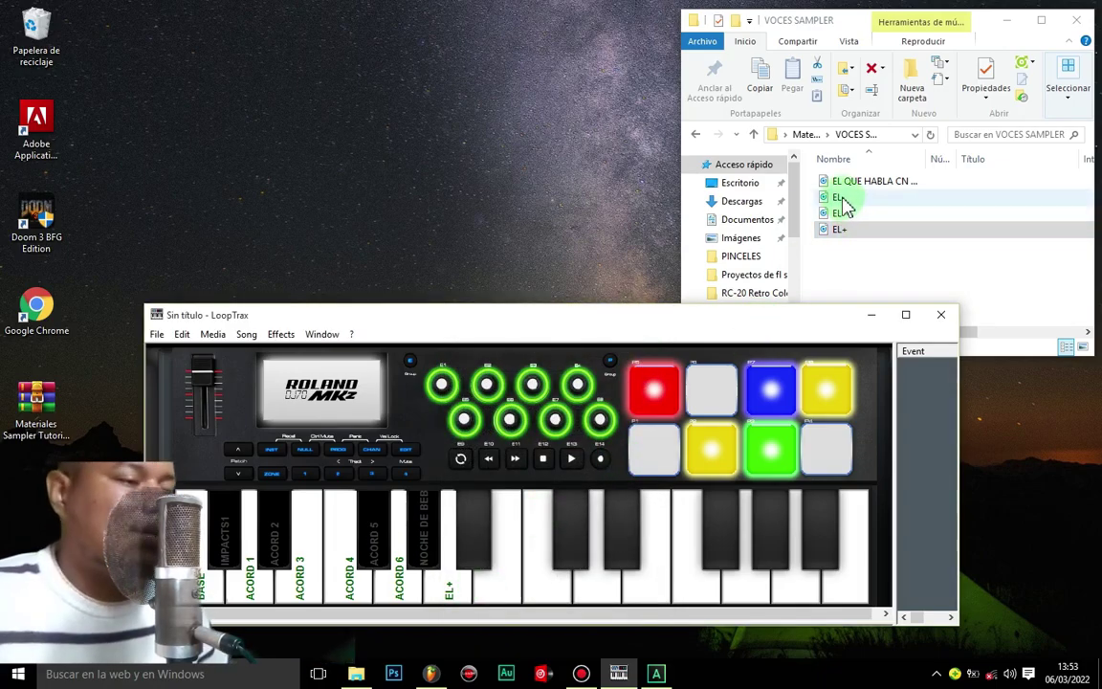
Load the EL voice sample onto the black key after NOCHE DE BEBER 2 and open its media settings.
click(842, 198)
drag(846, 206, 474, 538)
right_click(474, 538)
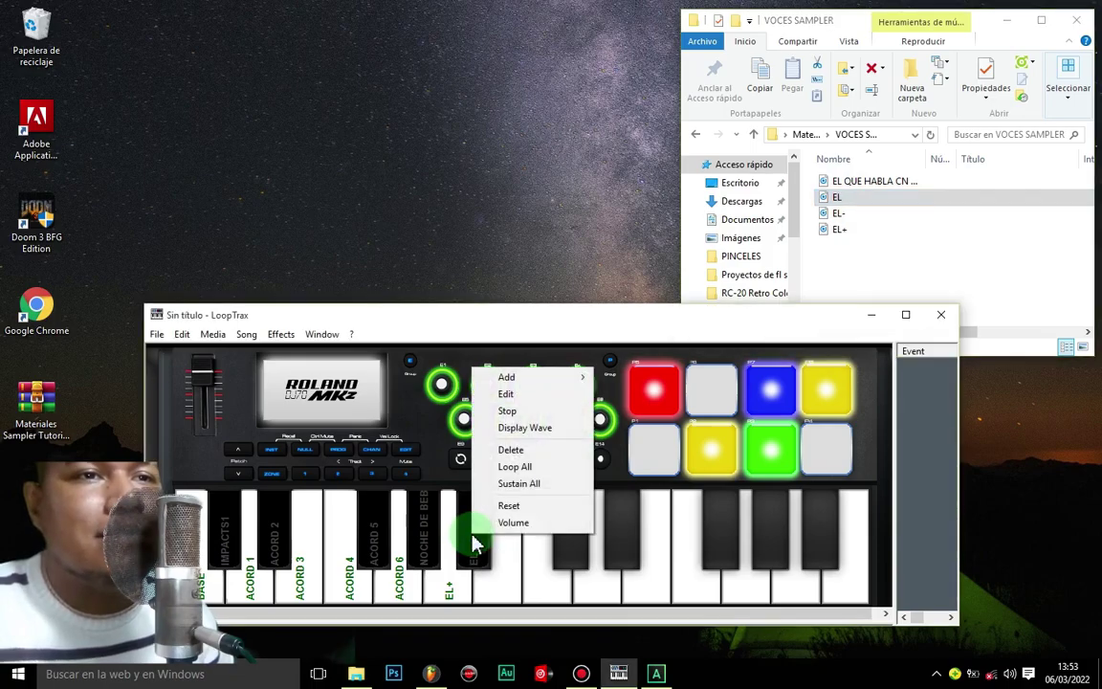
click(521, 393)
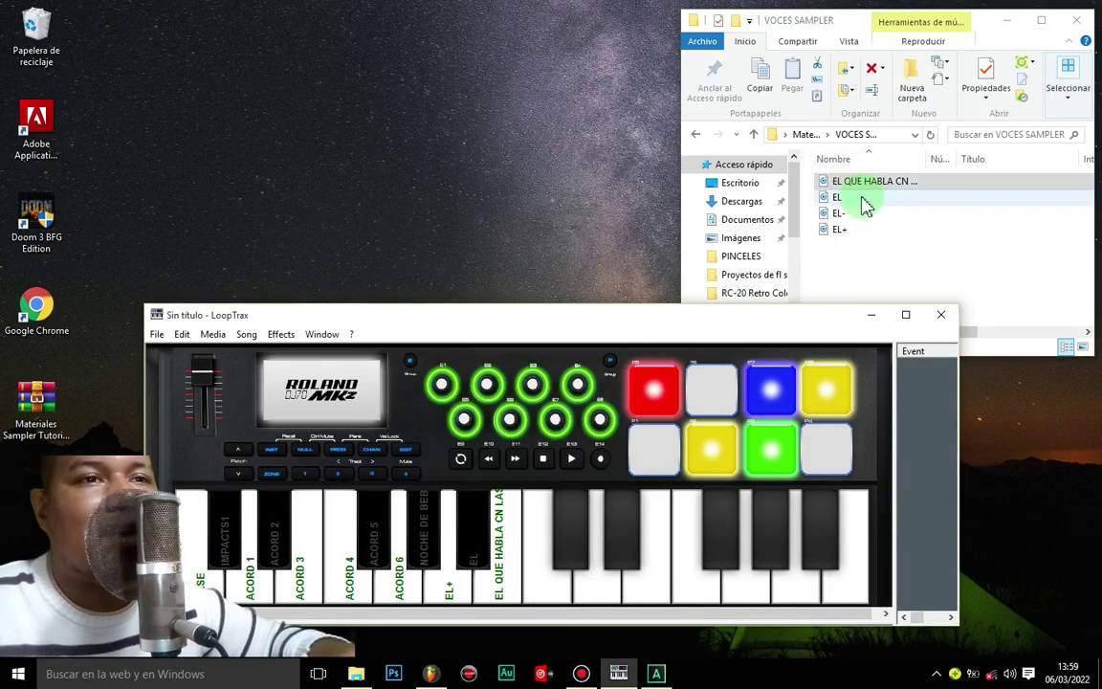
Load the EL- voice sample onto the white key after EL QUE HABLA CN LAS and assign it the PC key N.
click(840, 215)
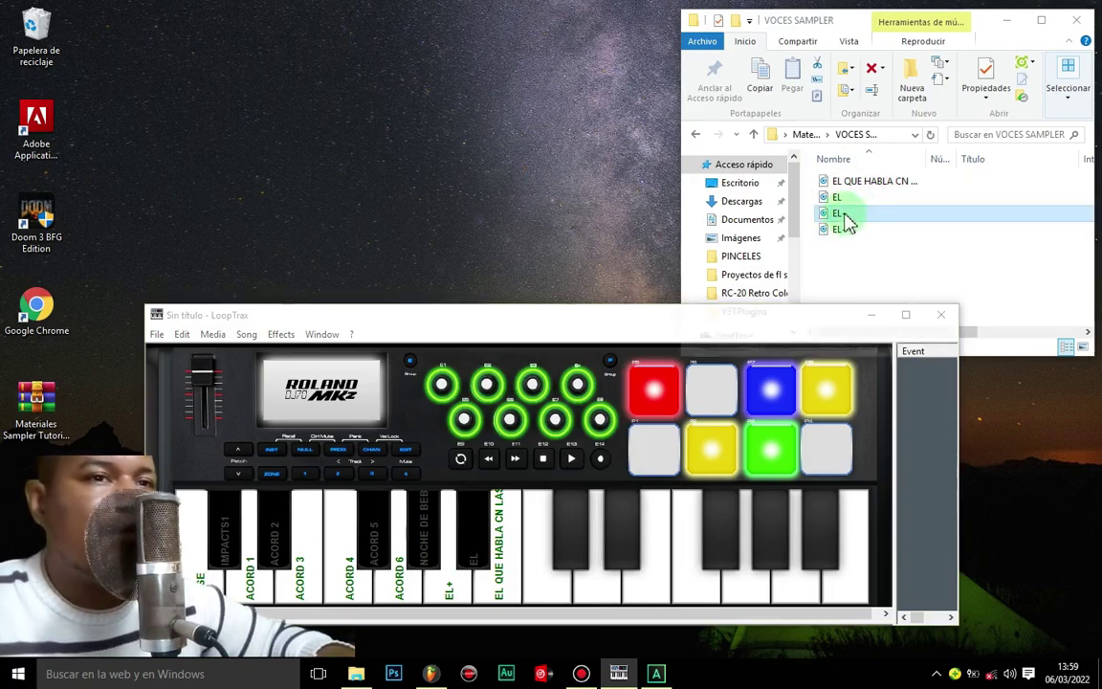
drag(841, 222, 536, 574)
right_click(538, 574)
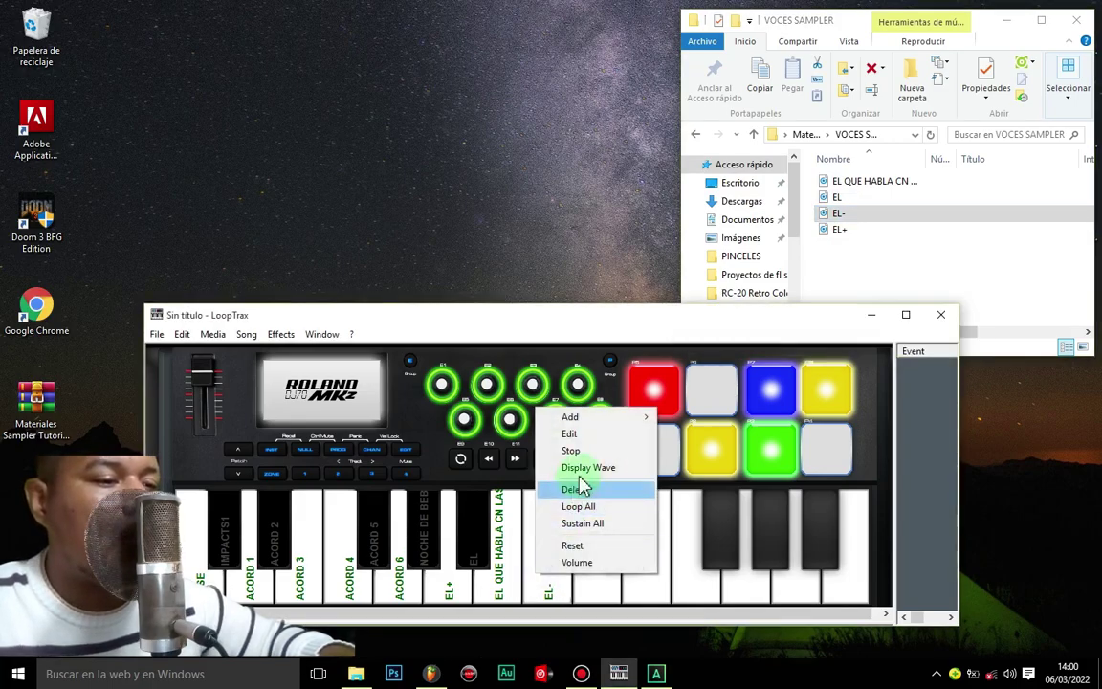
click(567, 434)
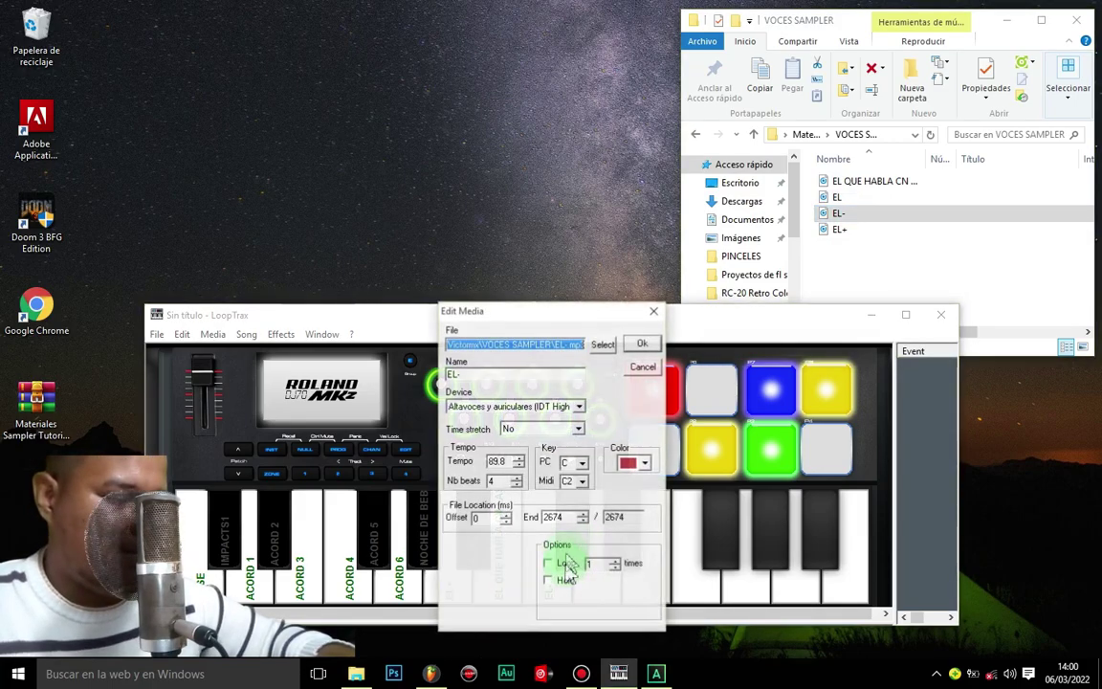
click(572, 462)
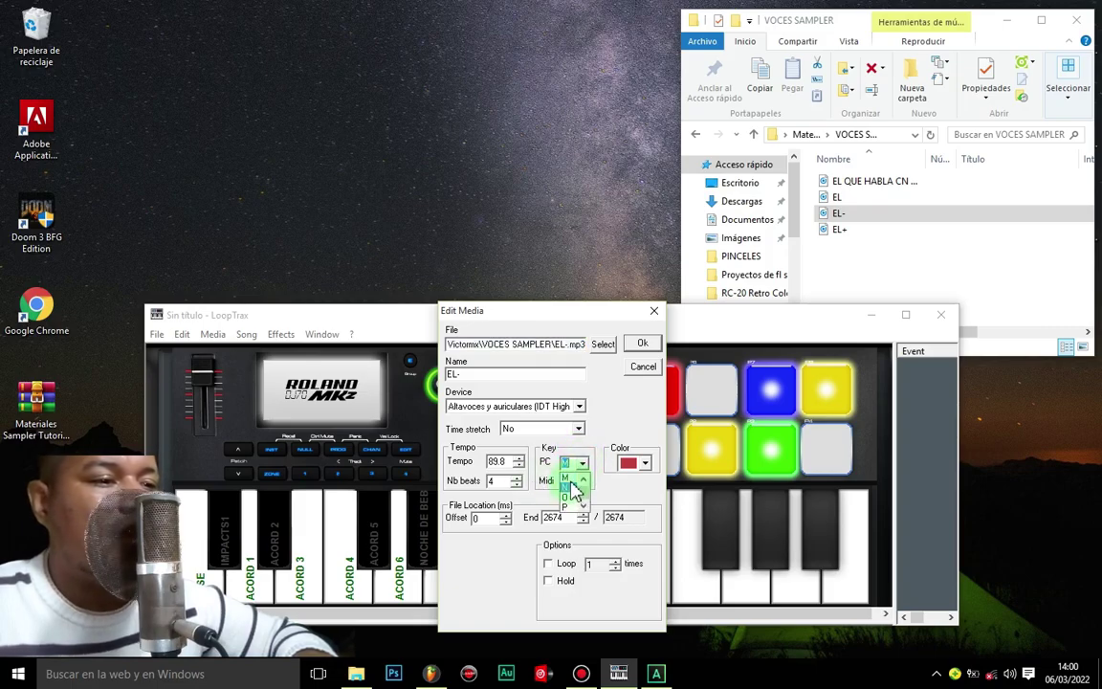
click(642, 342)
Compare the EL- and EL+ files in the VOCES SAMPLER folder, shifting the folder window slightly.
click(818, 241)
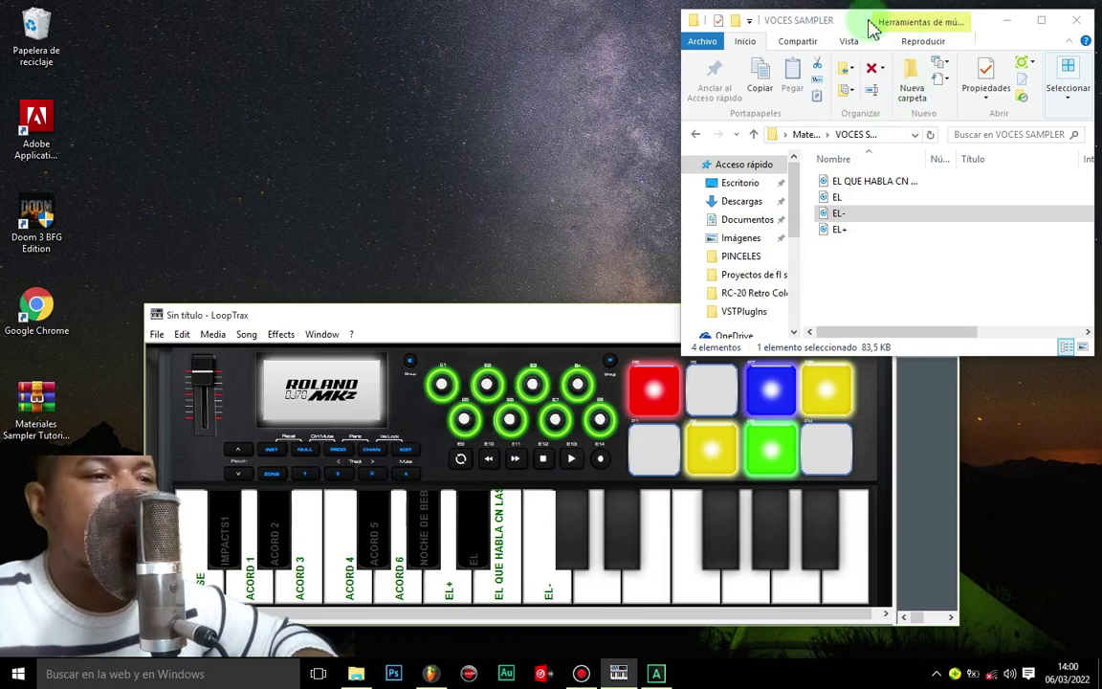
drag(849, 23, 797, 32)
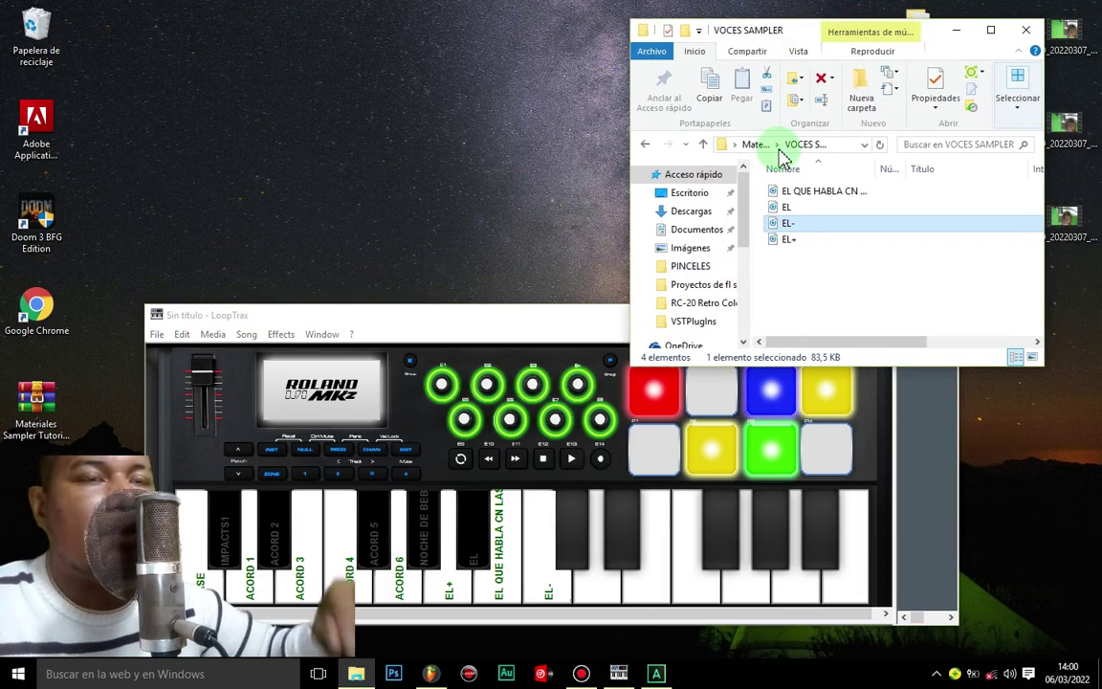
click(806, 241)
click(798, 225)
click(800, 241)
click(797, 224)
click(806, 240)
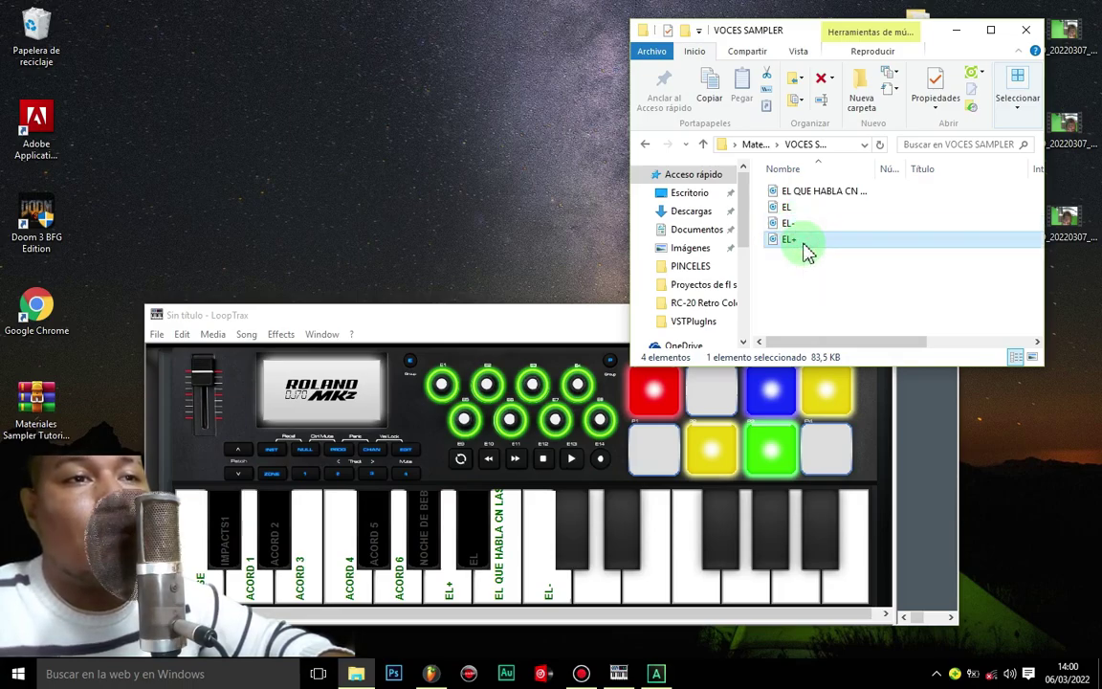
Play the voice samples from the piano keys and the computer keyboard to test their assignments.
click(474, 318)
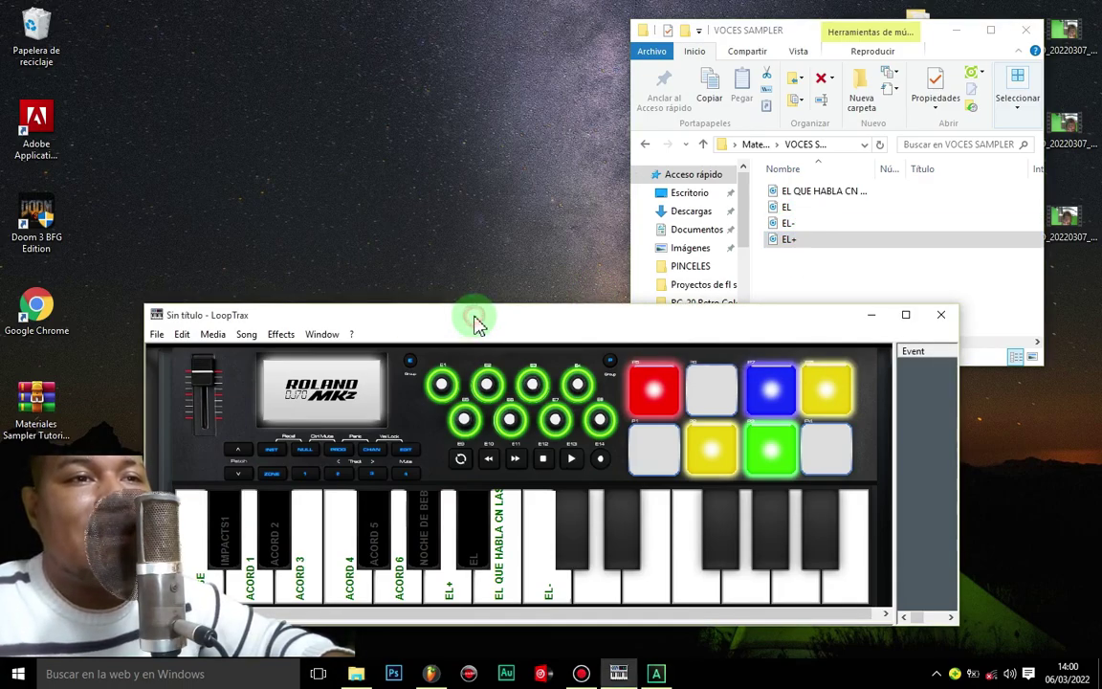
click(458, 597)
click(458, 596)
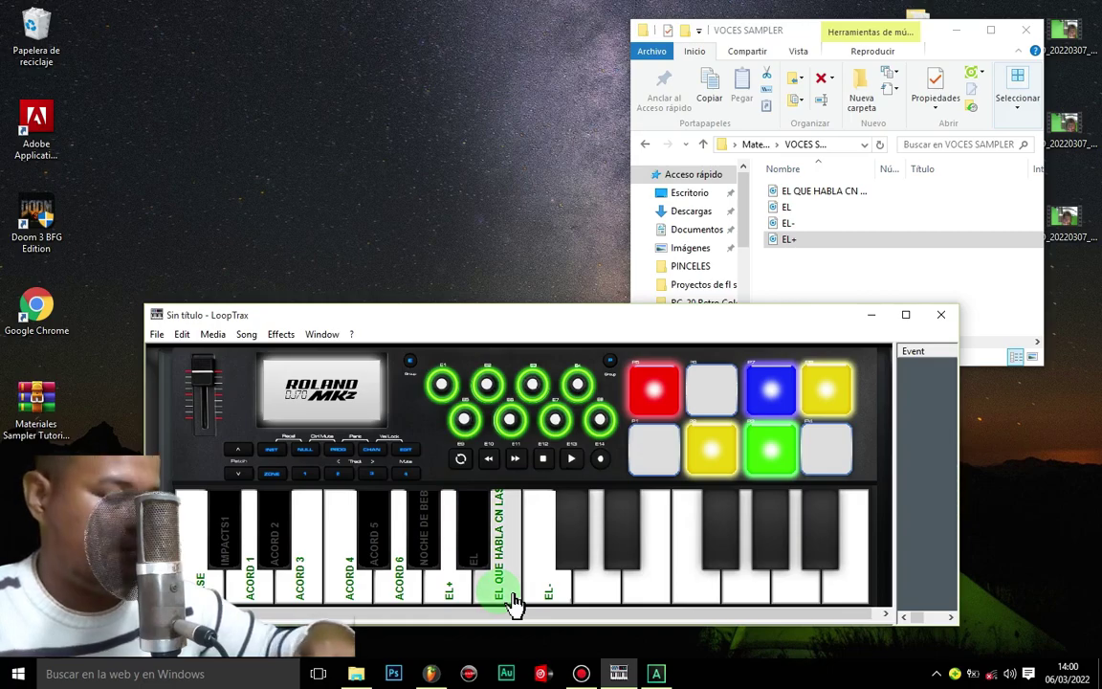
key(comma)
key(comma)
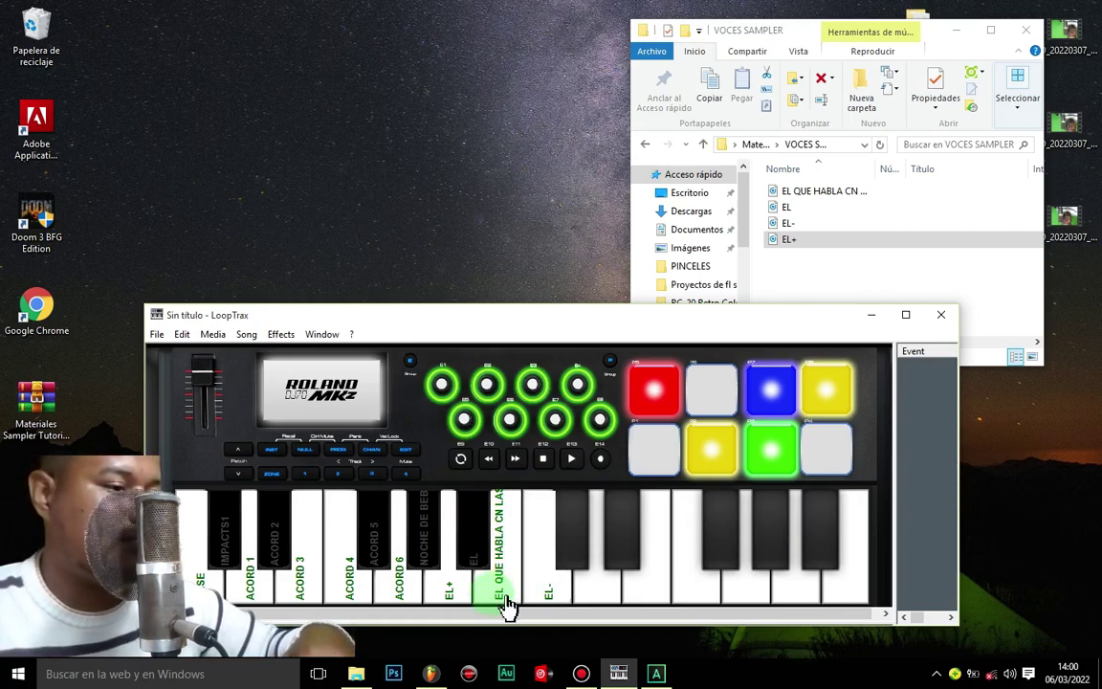
click(469, 606)
key(m)
key(j)
key(m)
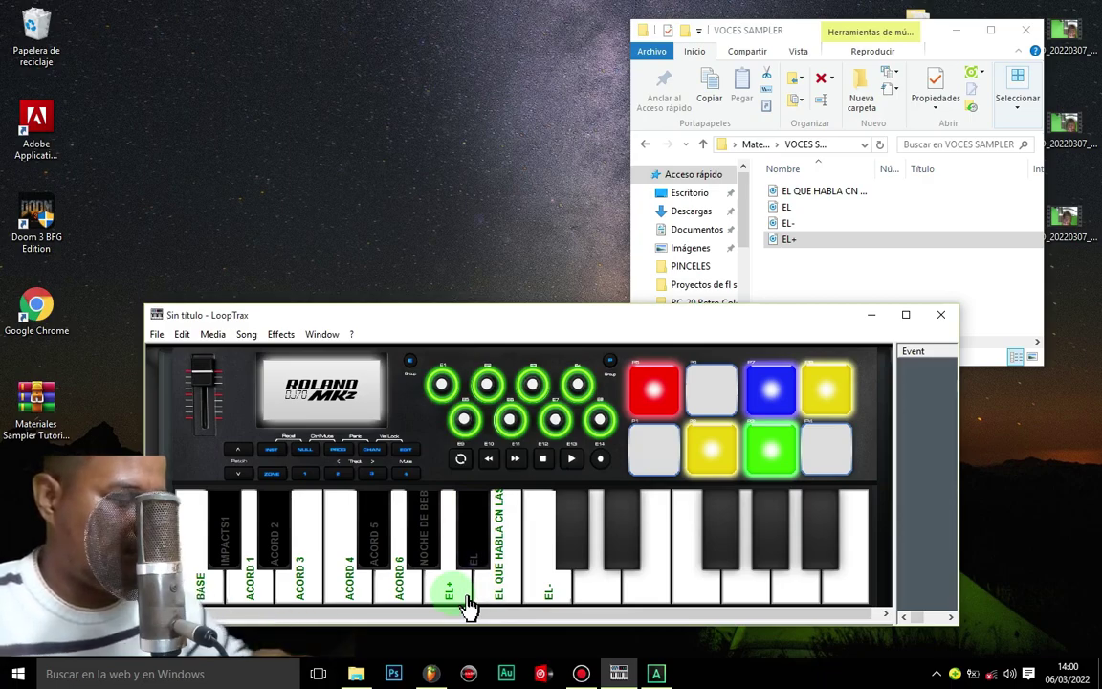
Recheck the EL+ and EL- voice samples by playing the piano keys and the PC key N.
click(469, 606)
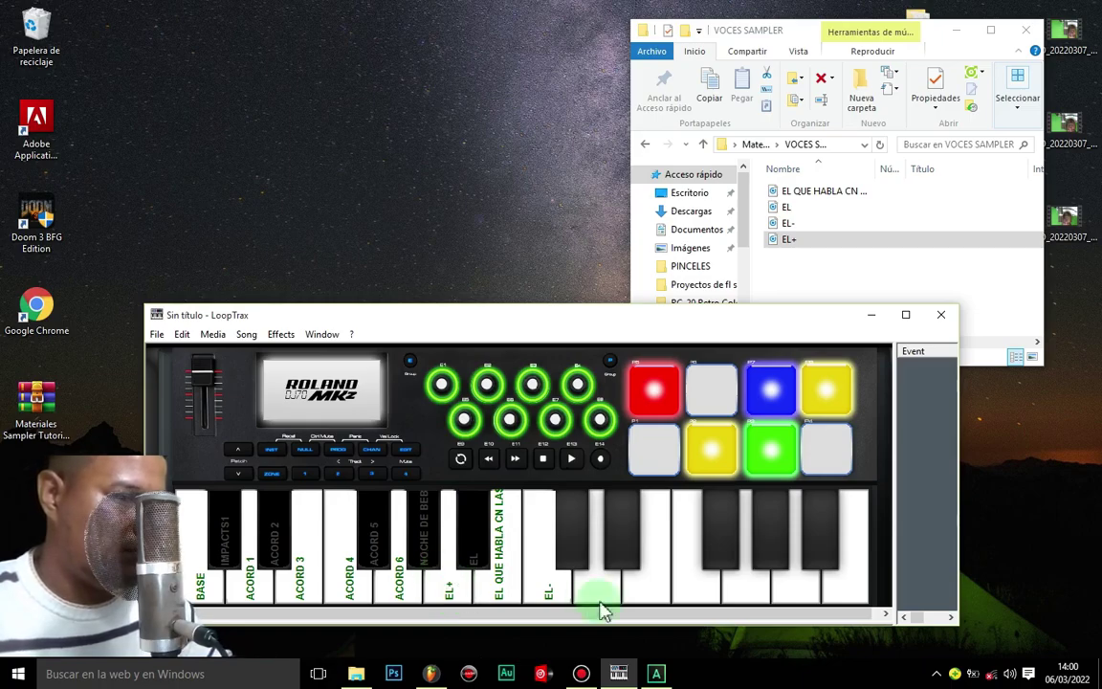
click(510, 608)
key(n)
key(n)
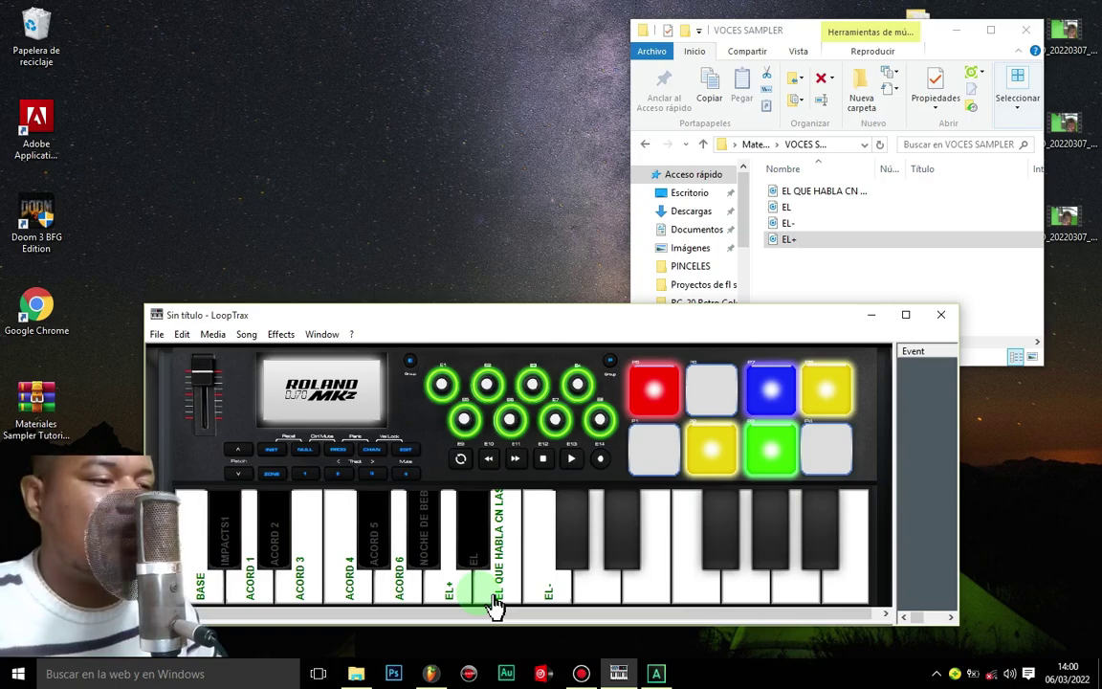
click(801, 223)
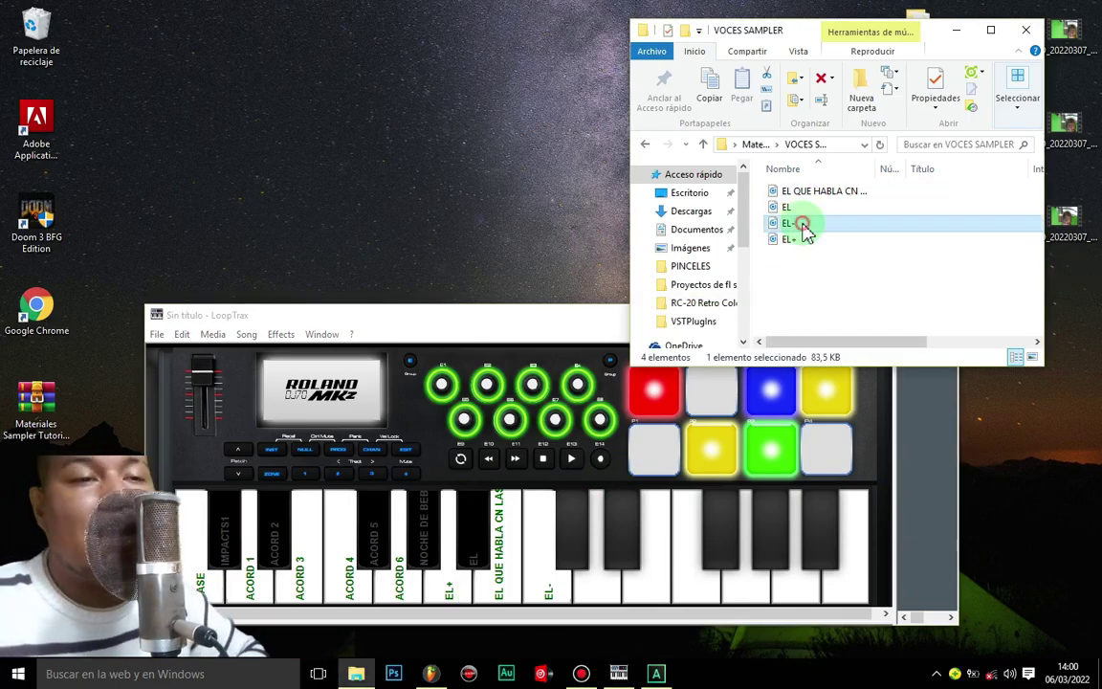
click(622, 320)
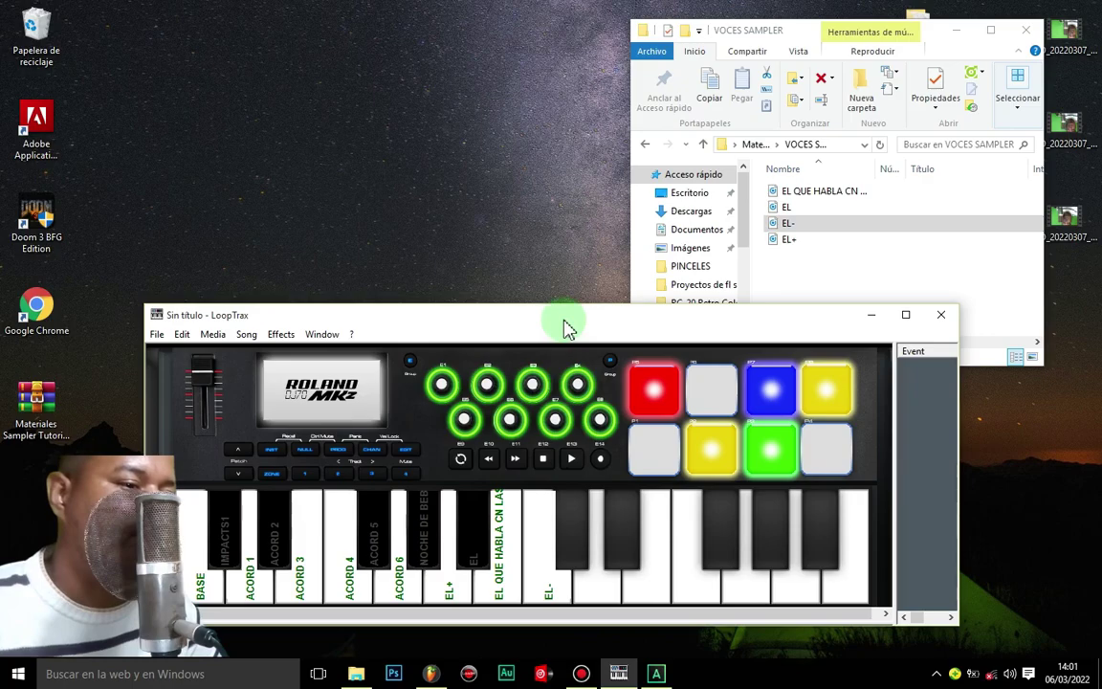
right_click(394, 152)
click(373, 153)
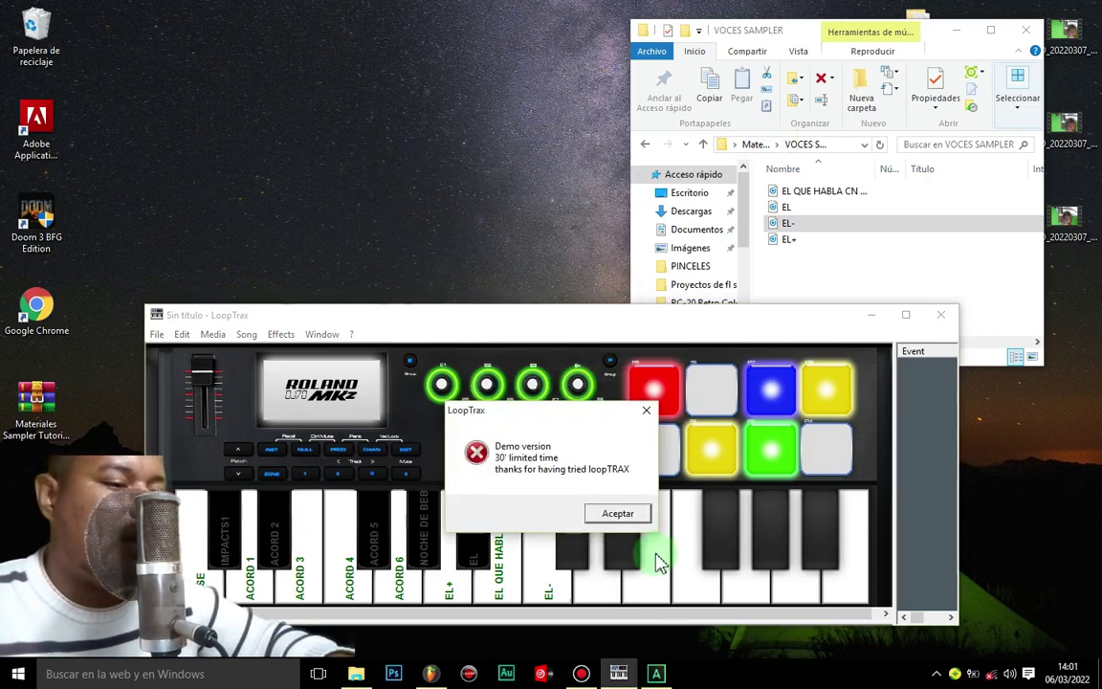
Save the project as Sampler on the desktop (Escritorio) on exiting LoopTrax and close the VOCES SAMPLER folder window.
click(618, 514)
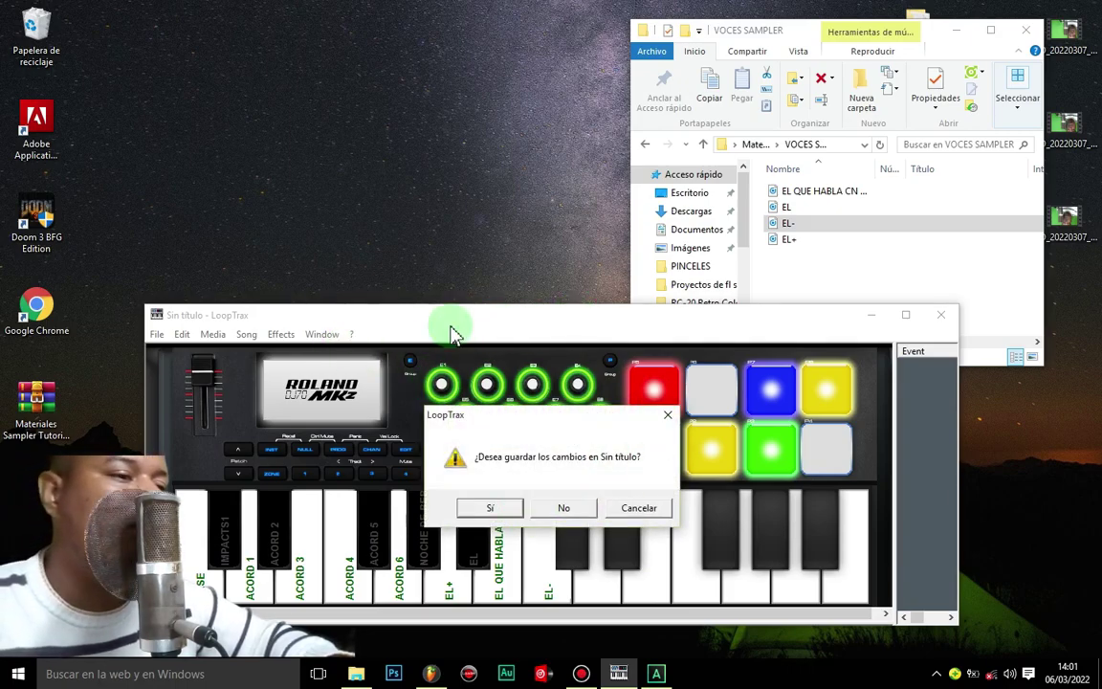
click(474, 513)
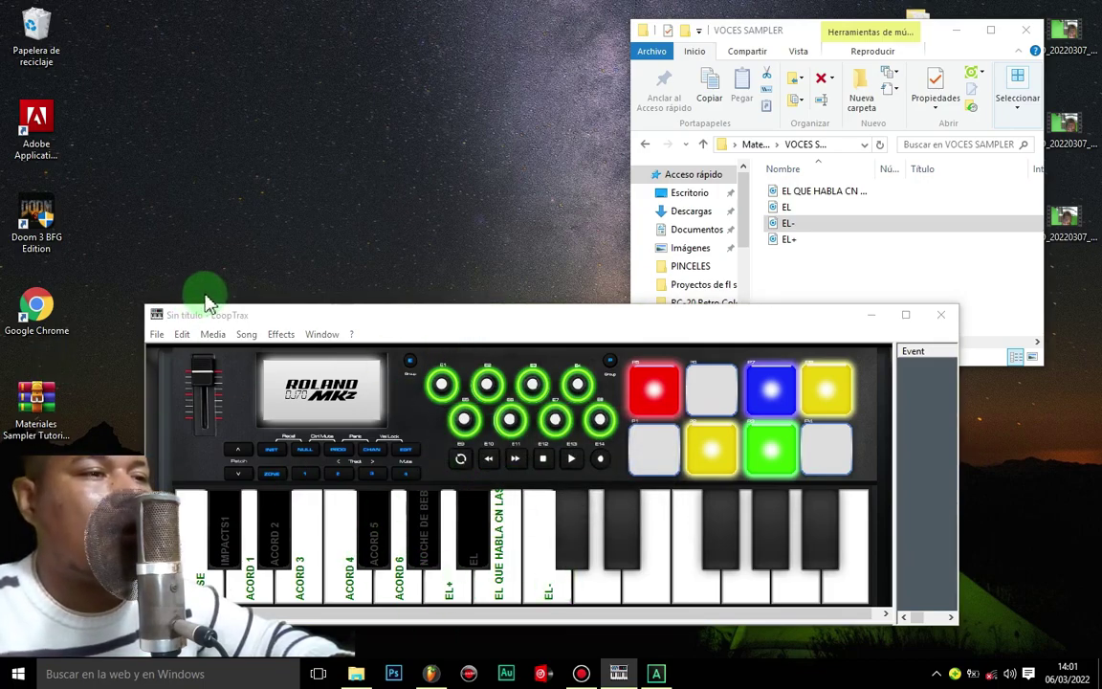
click(281, 320)
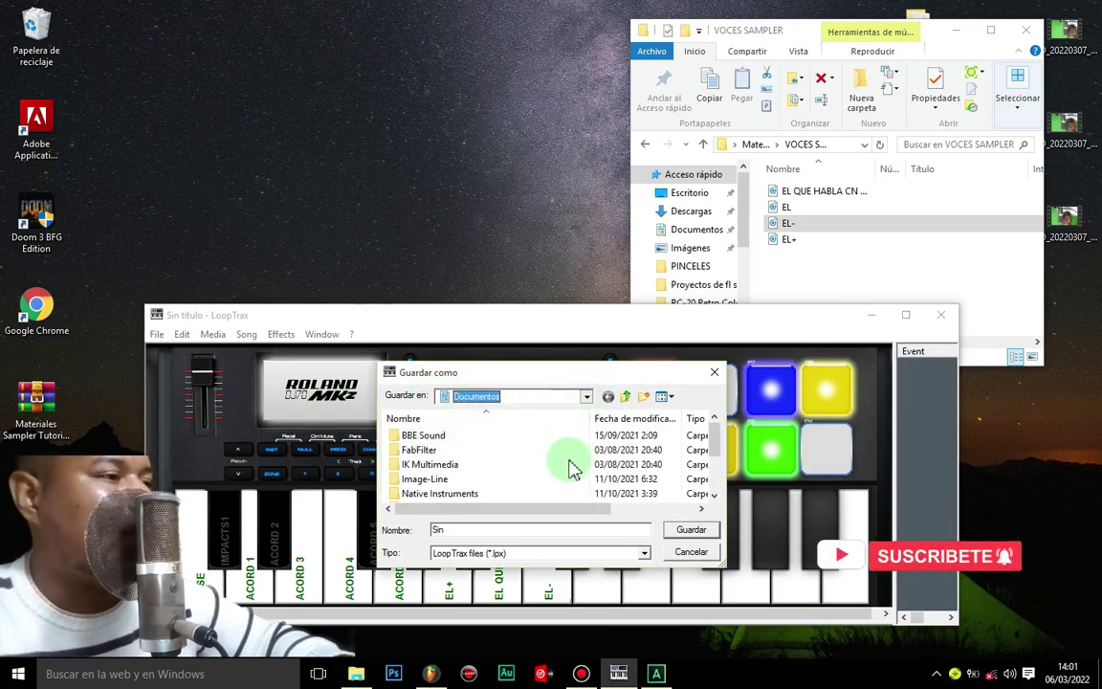
click(588, 397)
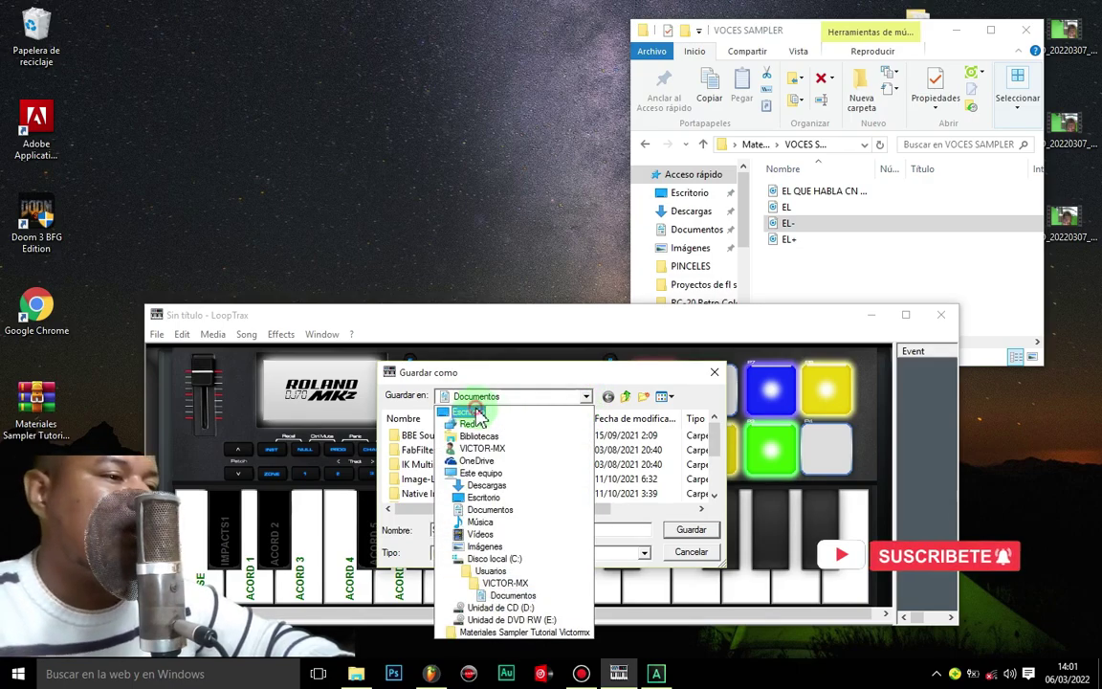
click(468, 407)
drag(452, 530, 418, 532)
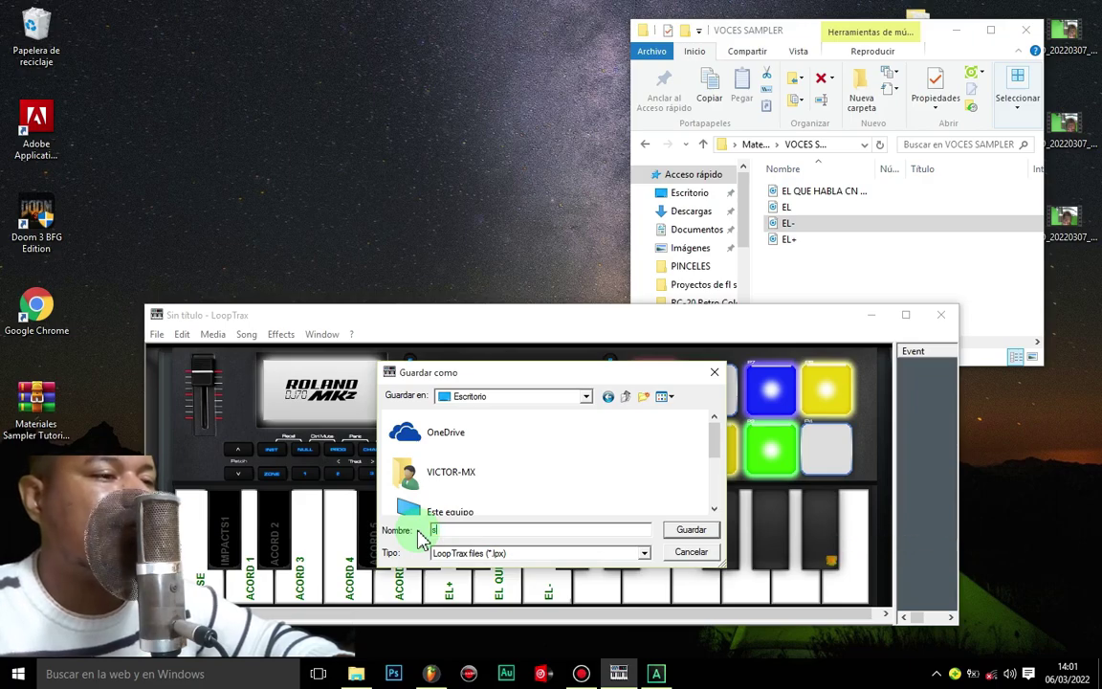
text(Sampler)
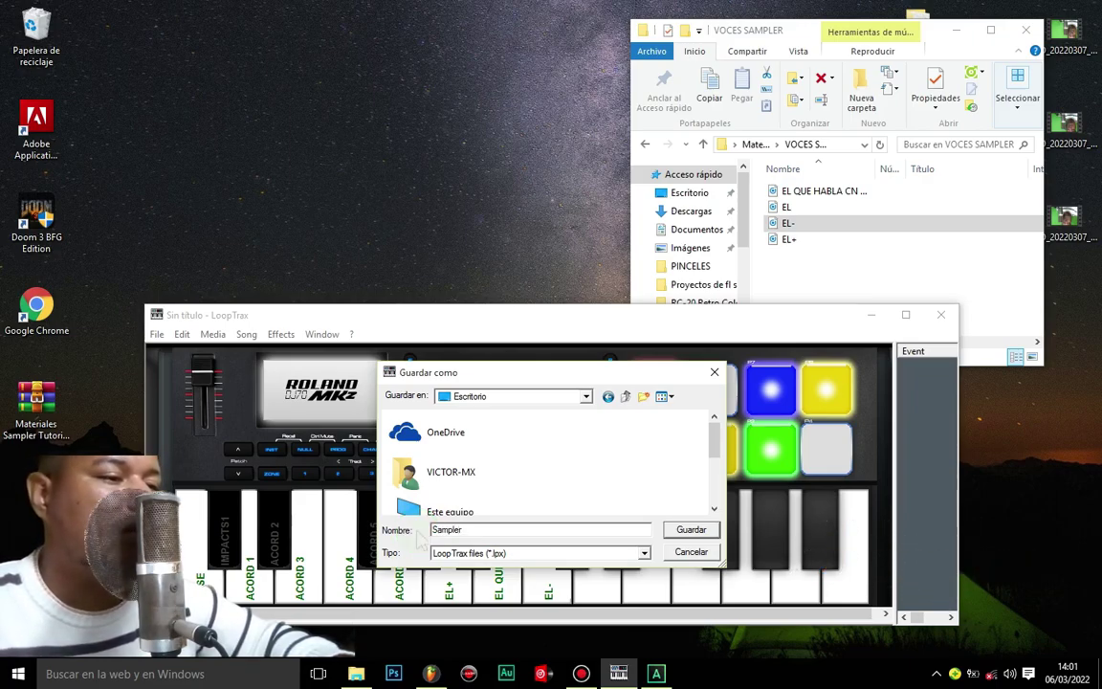
click(691, 529)
key(alt+F4)
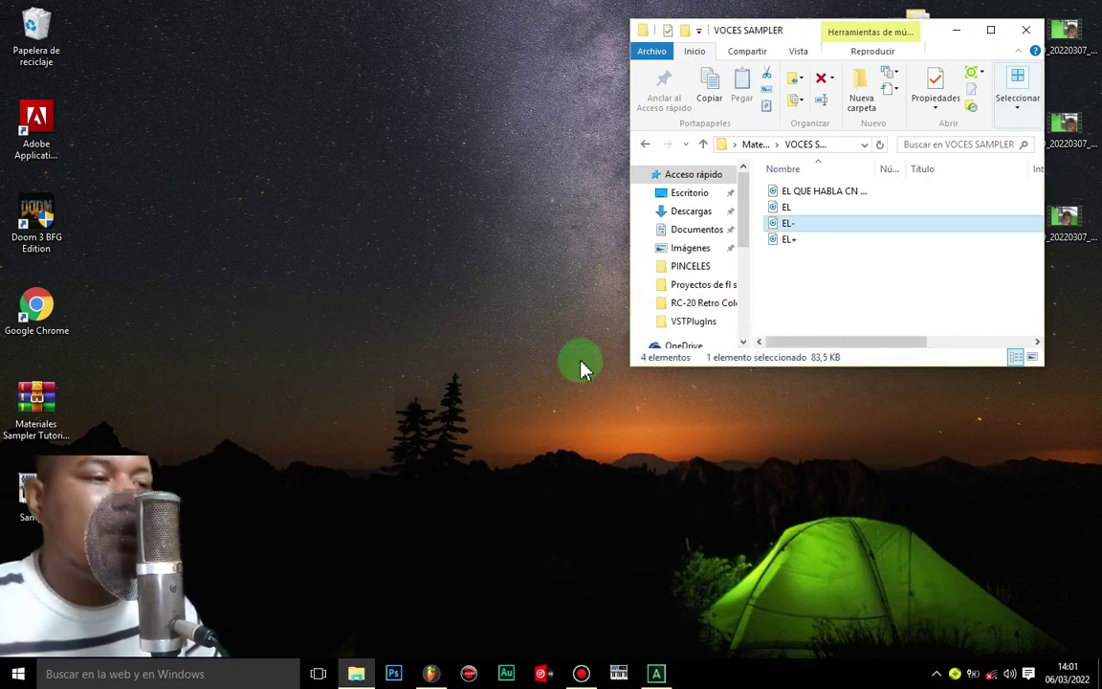
click(1022, 35)
drag(929, 26, 163, 536)
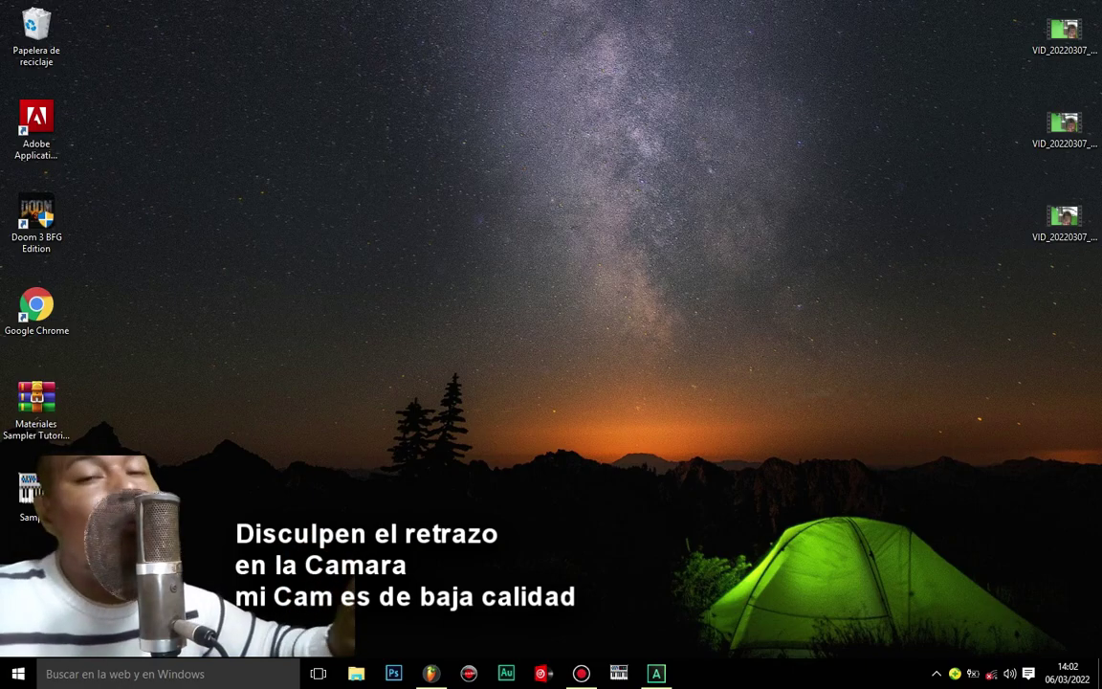
right_click(539, 103)
click(624, 168)
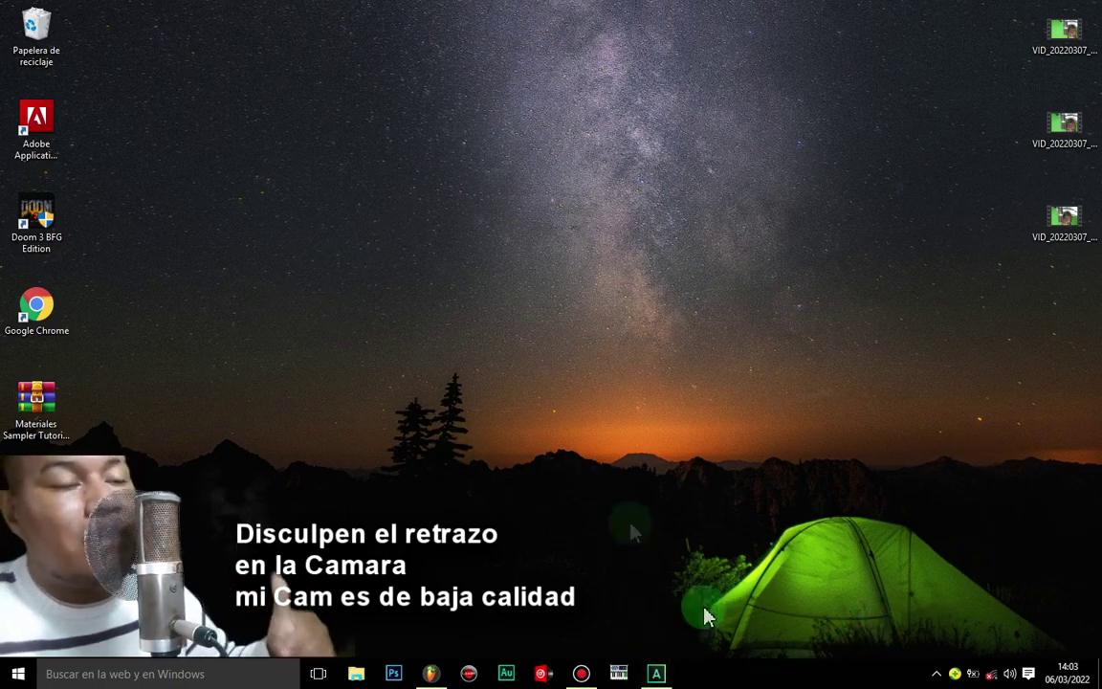
right_click(424, 134)
click(463, 197)
right_click(461, 191)
click(502, 253)
right_click(432, 178)
click(493, 242)
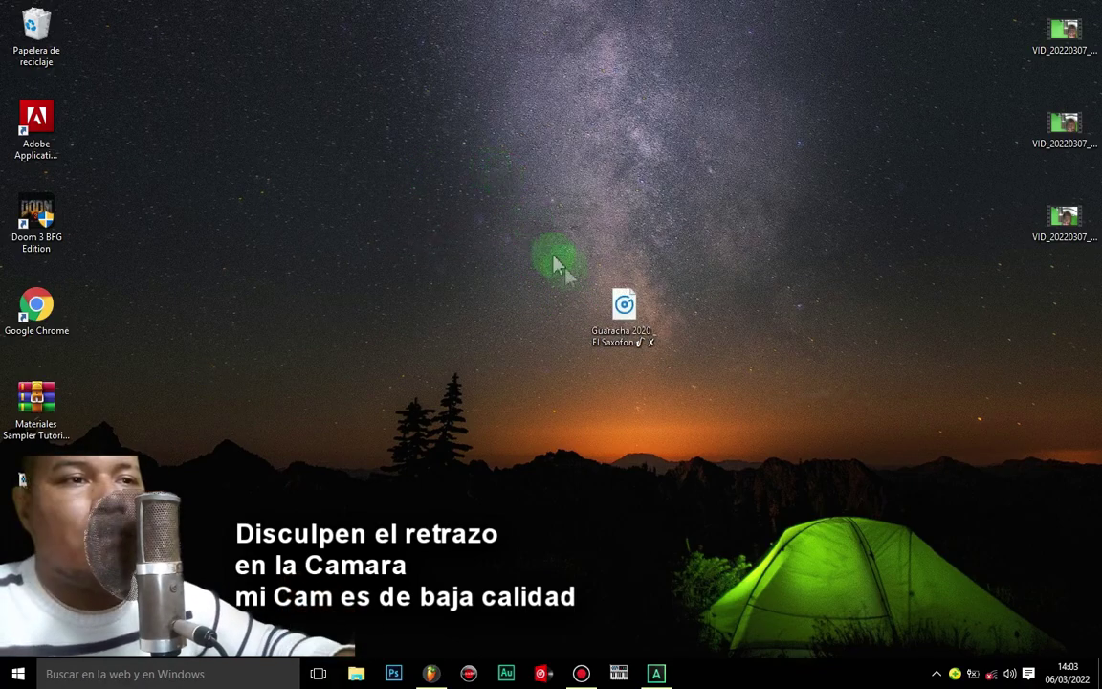
Switch to ACID Pro and preview the desktop audio file Guaracha 2020 _ El Saxofon.
drag(622, 311, 553, 282)
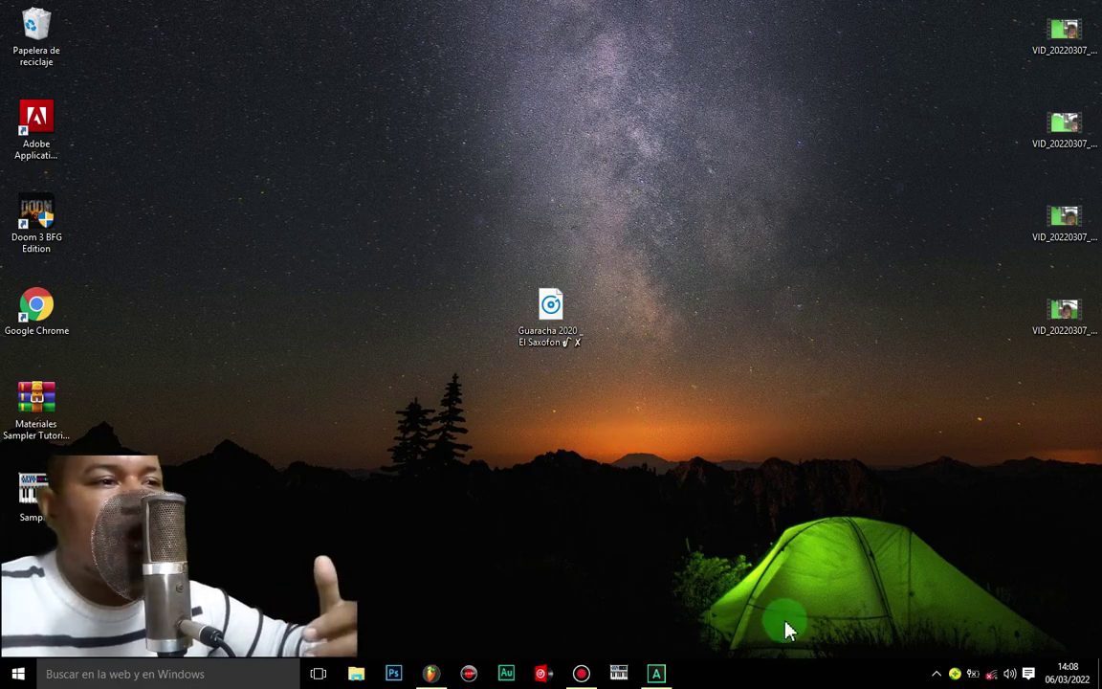
click(657, 676)
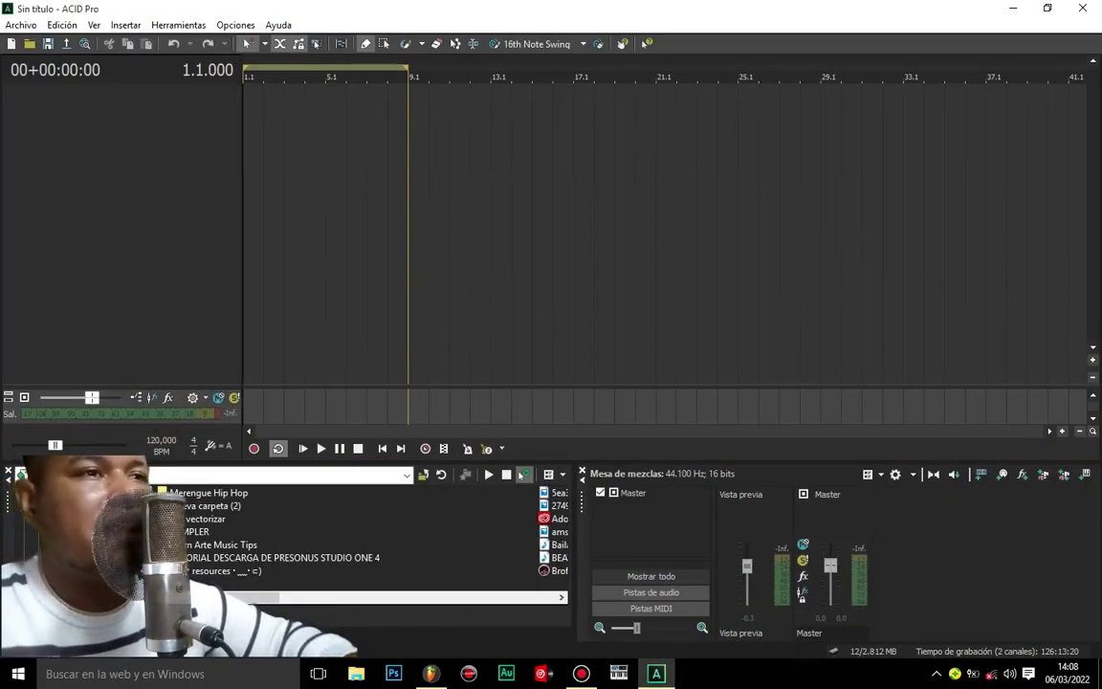
drag(263, 598, 347, 604)
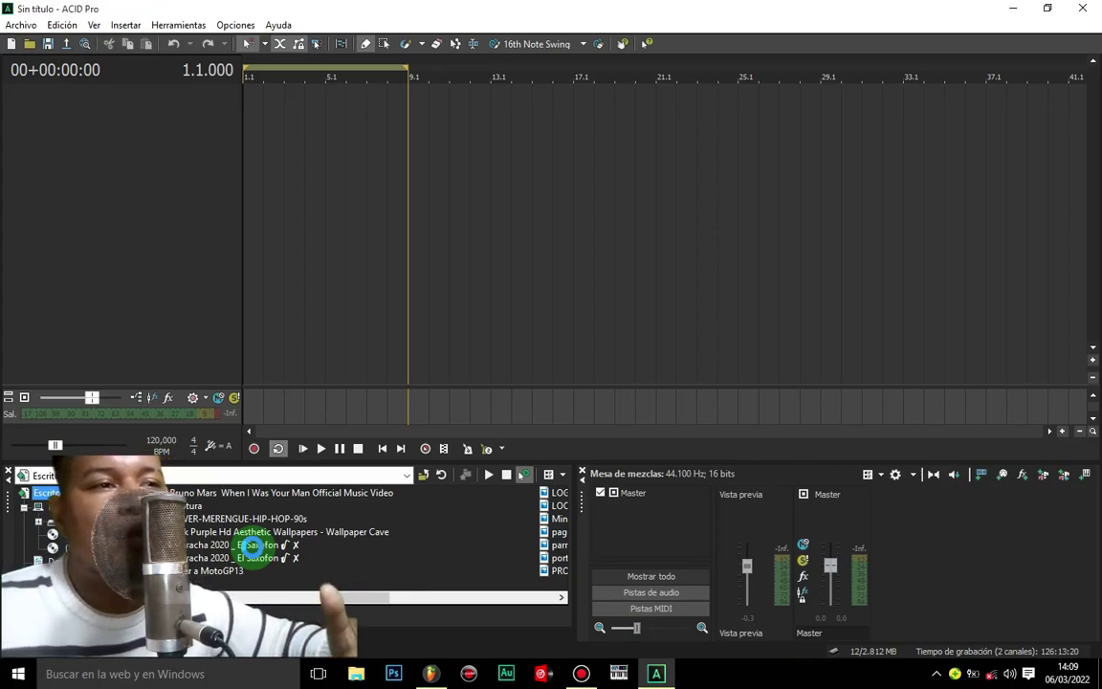
click(256, 559)
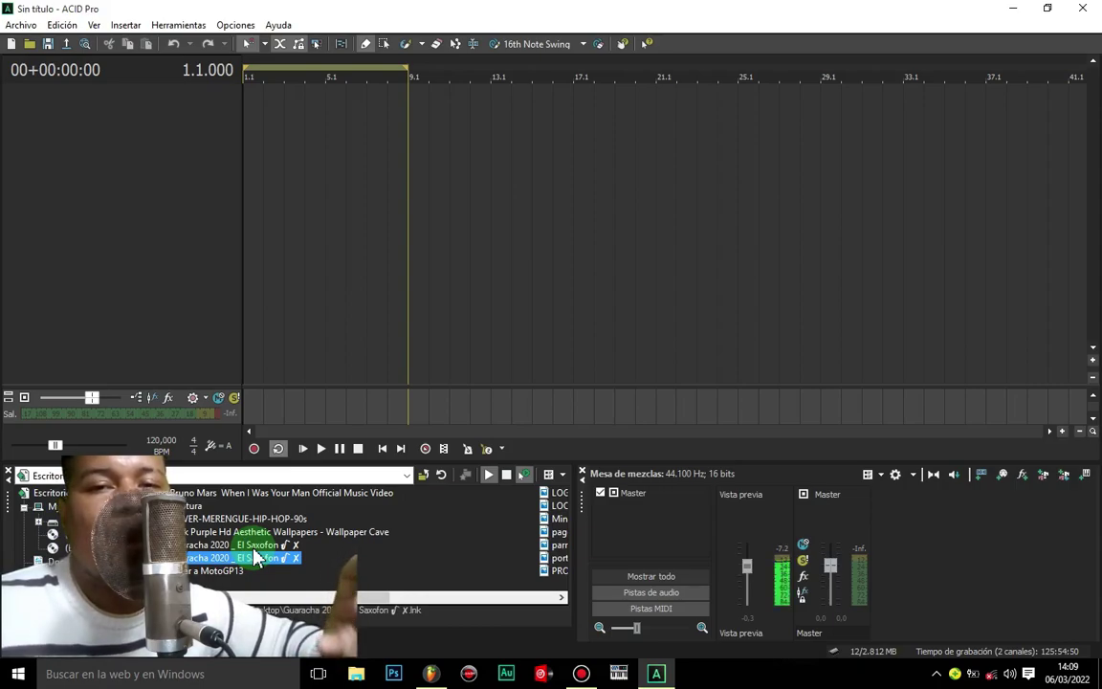
click(504, 475)
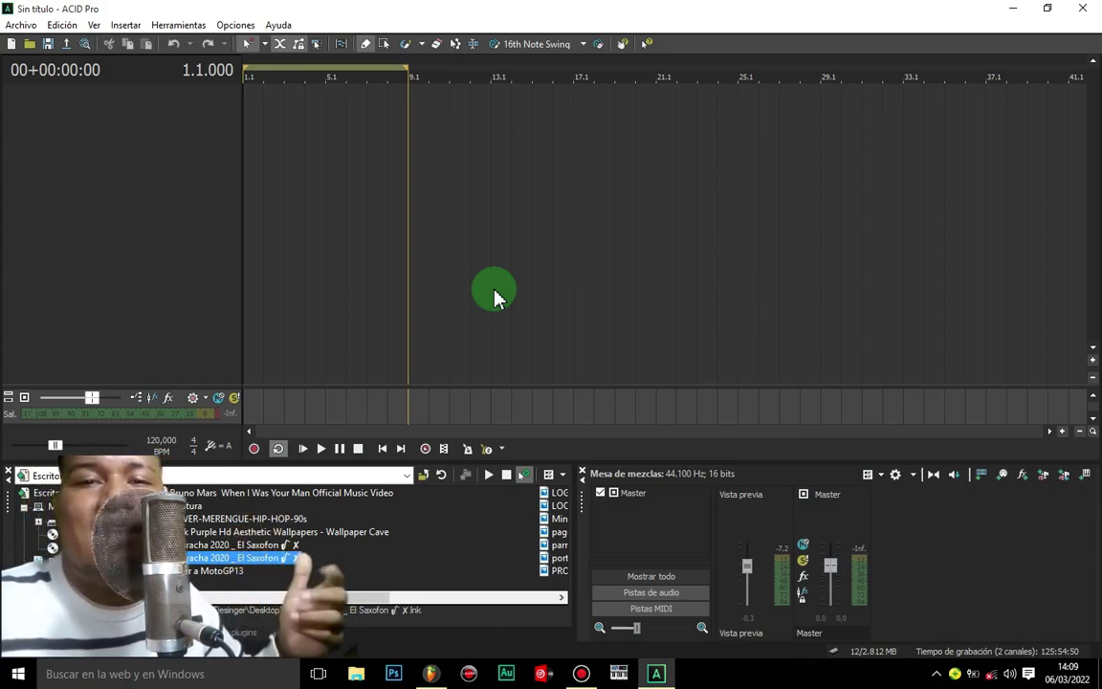
Add Guaracha 2020 _ El Saxofon to a new track at the project start and set its ACID type to One-shot.
click(192, 561)
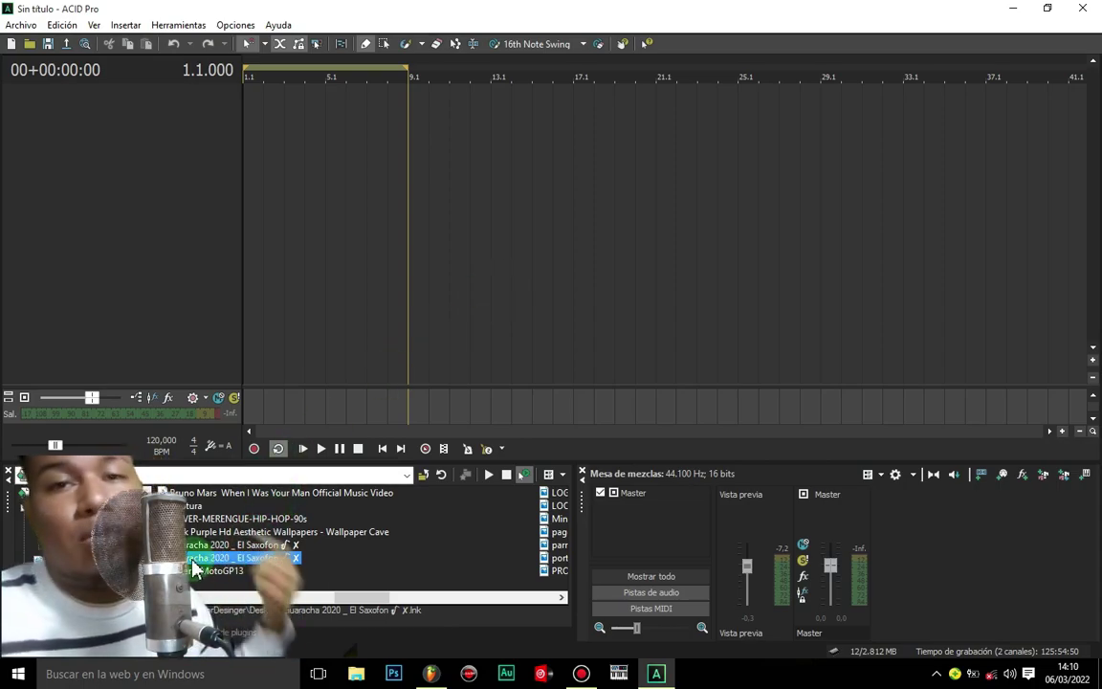
drag(192, 568, 277, 130)
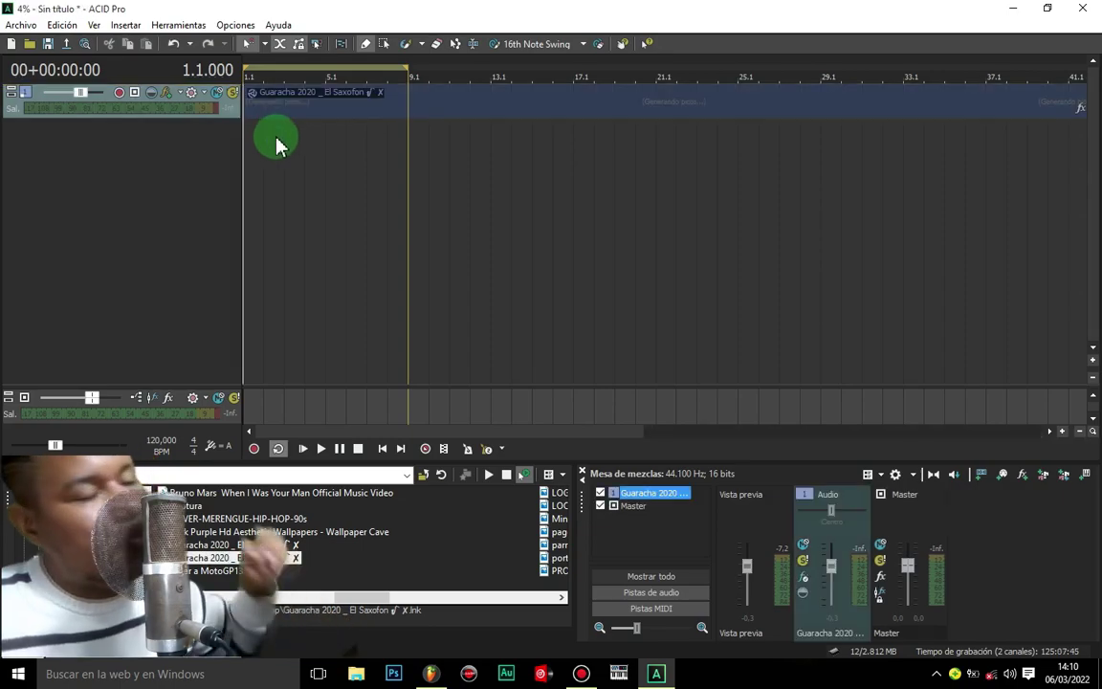
right_click(467, 101)
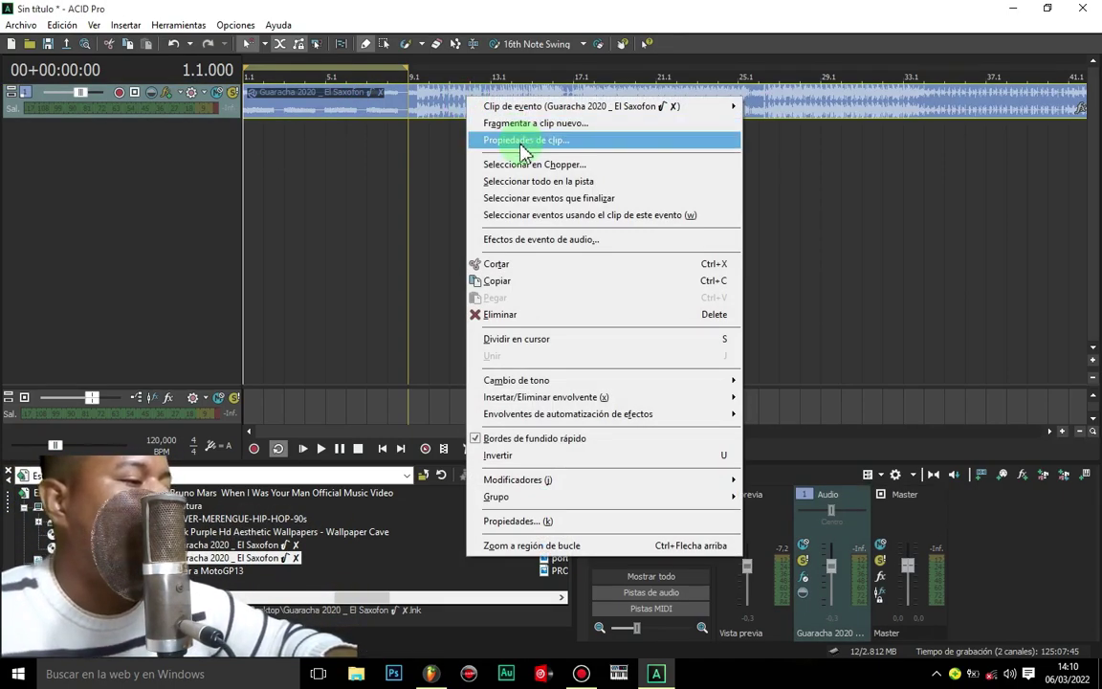
click(520, 143)
click(267, 155)
click(267, 179)
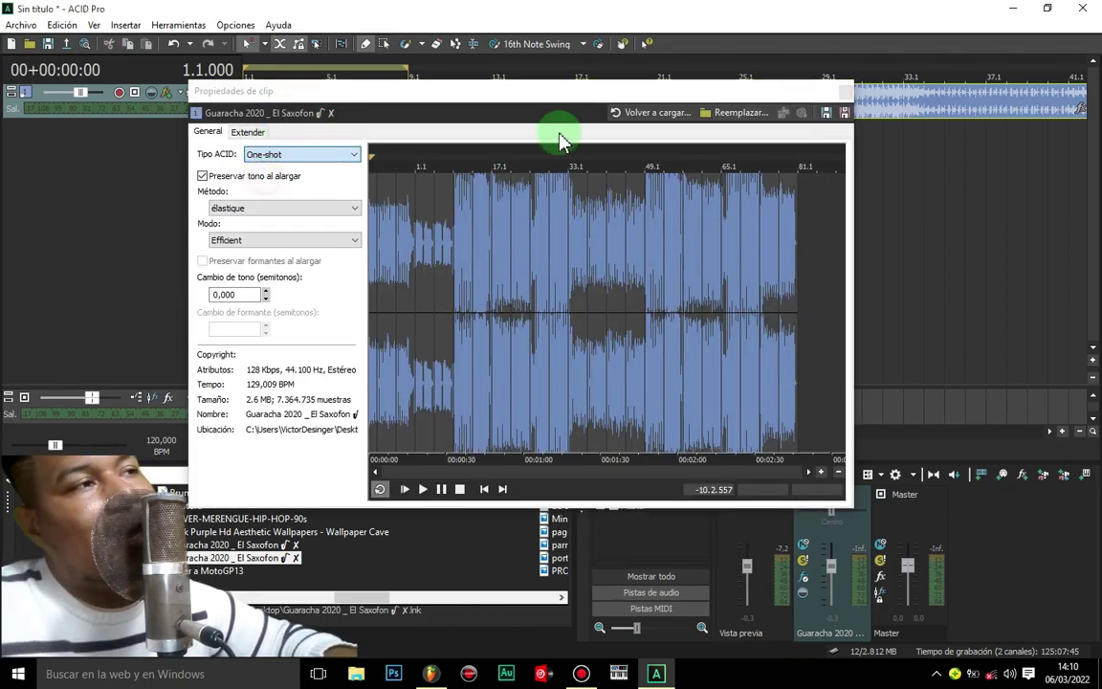
click(848, 92)
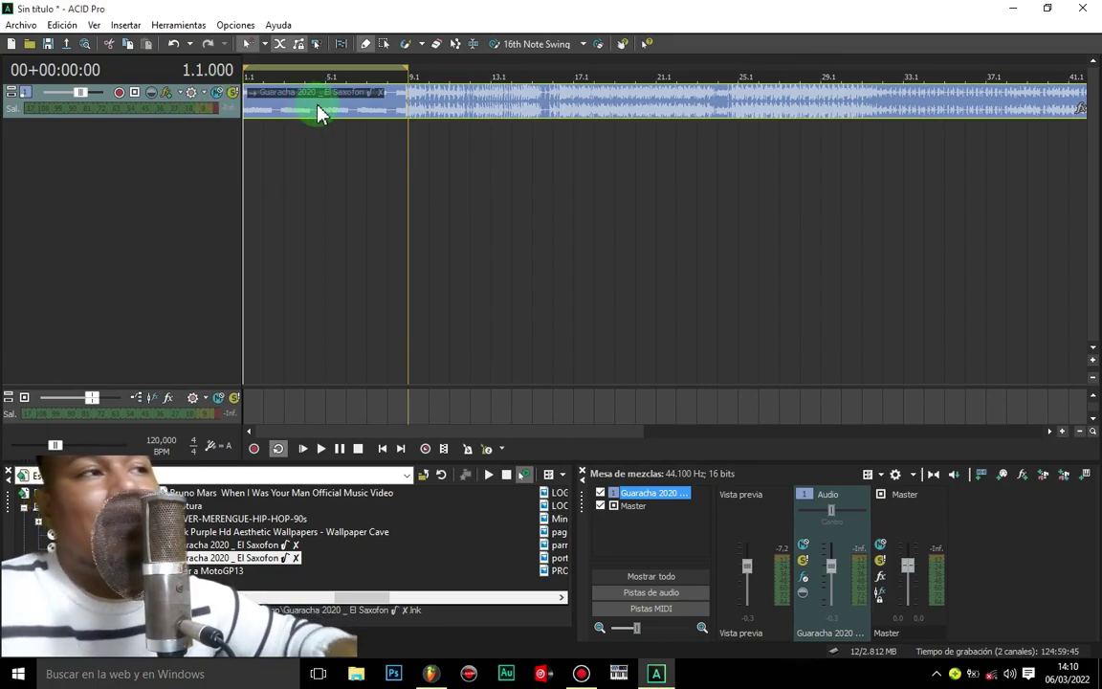
Listen to the clip's opening, split it at 4.2.384 and delete everything after the cut.
click(249, 139)
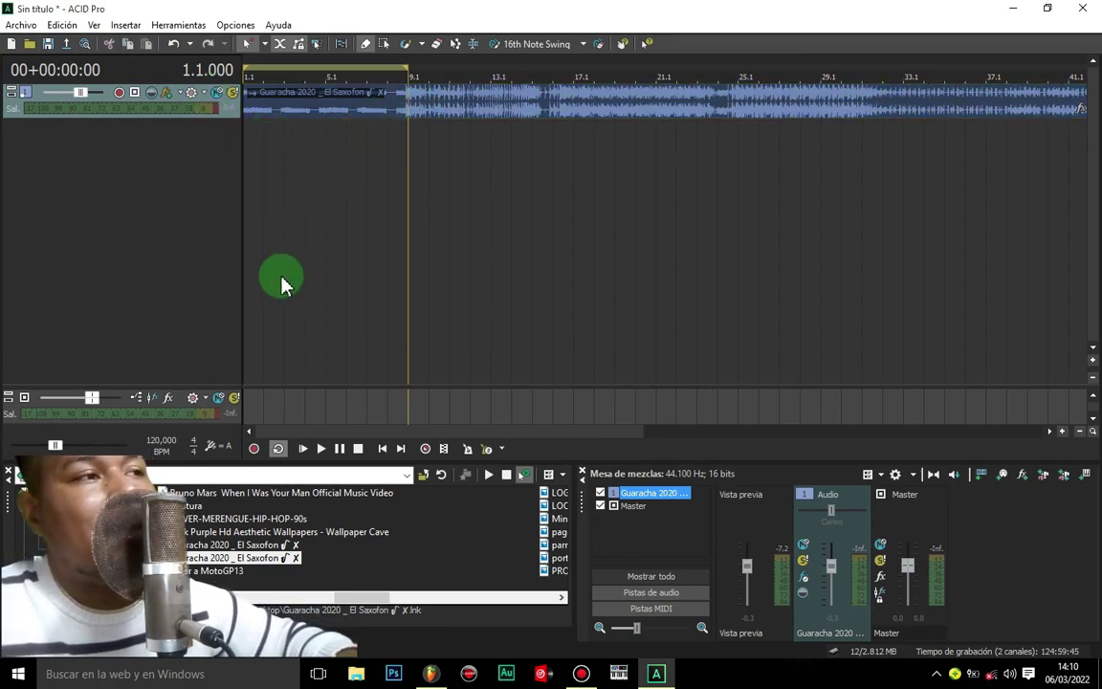
key(space)
key(space)
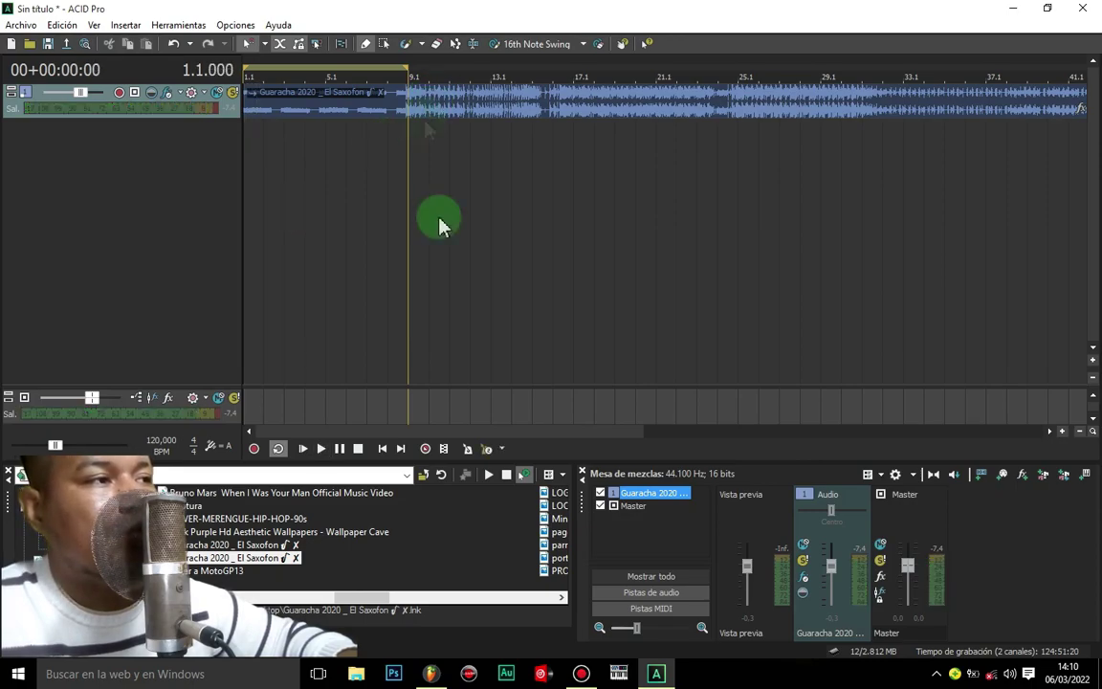
drag(641, 430, 331, 401)
key(space)
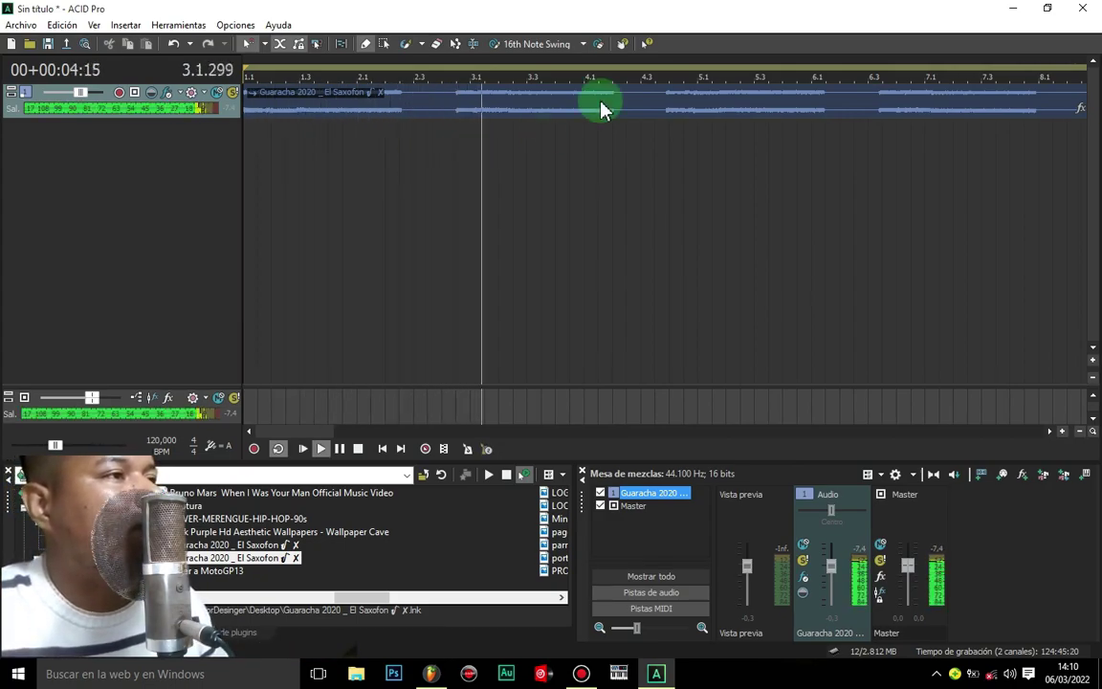
key(space)
click(628, 113)
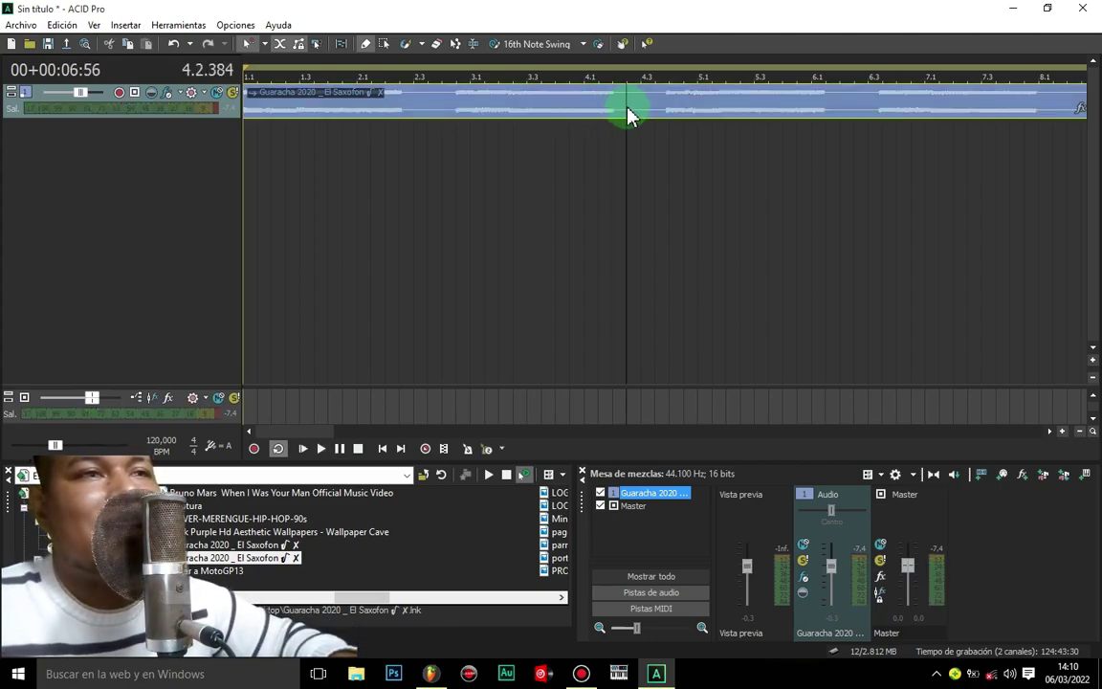
key(s)
click(679, 113)
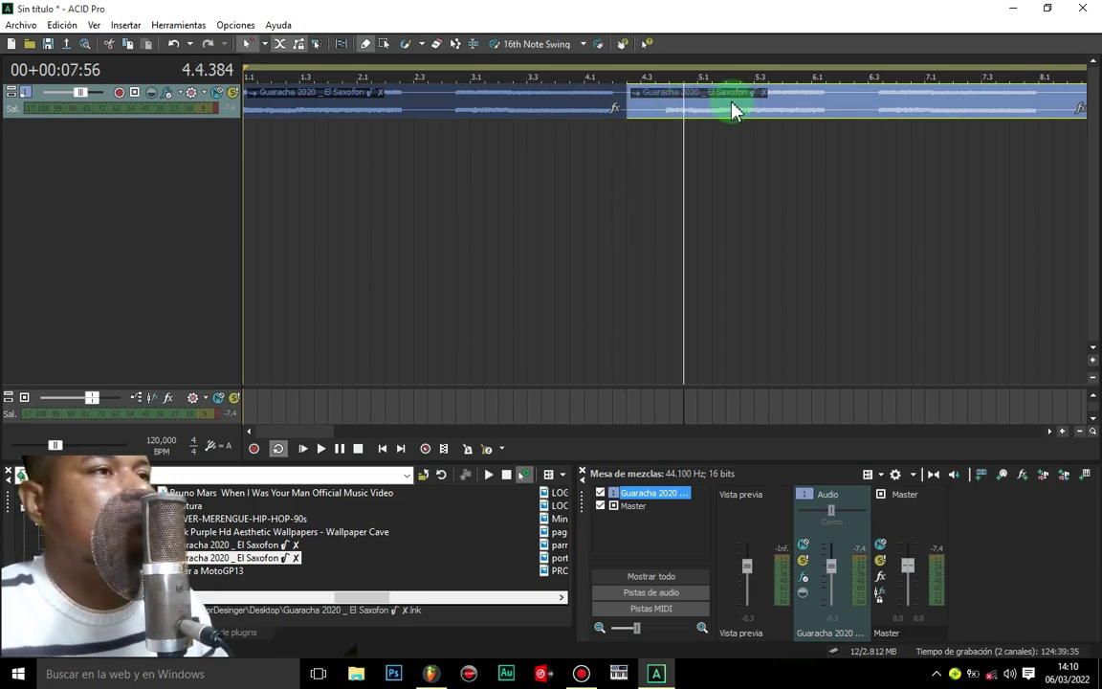
key(Delete)
Listen to the start of the trimmed clip repeatedly to locate where the first saxophone chord ends.
click(248, 116)
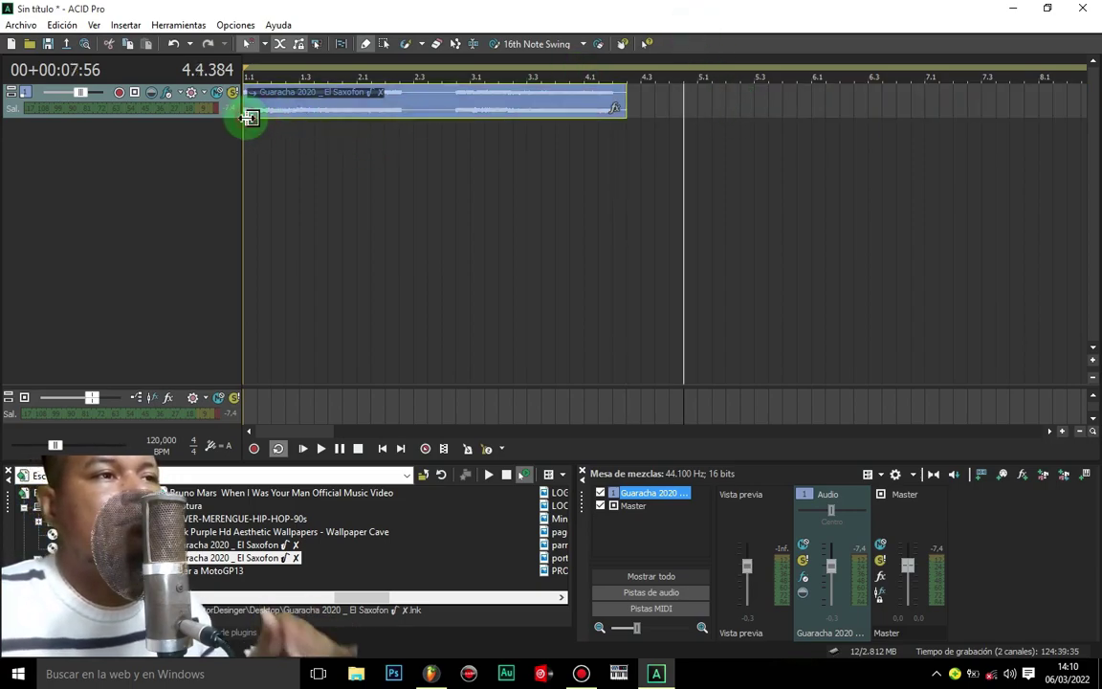
drag(335, 432, 304, 433)
key(space)
key(space)
key(space)
key(space)
key(space)
key(space)
click(289, 113)
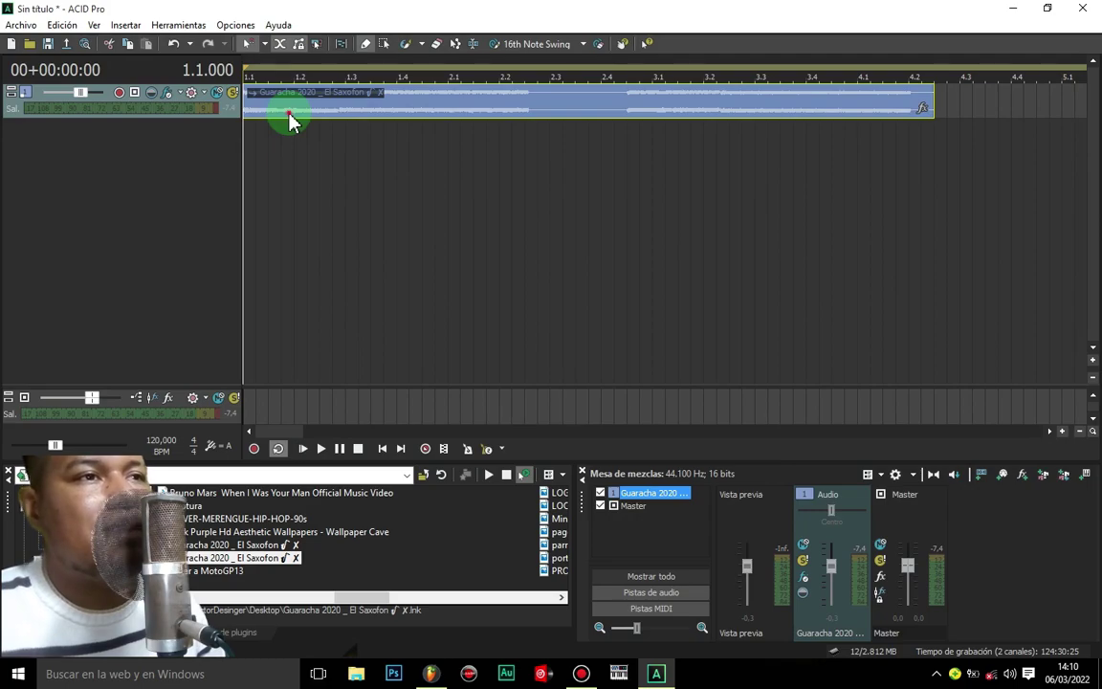
key(space)
key(space)
scroll(292, 114, up, 4)
key(space)
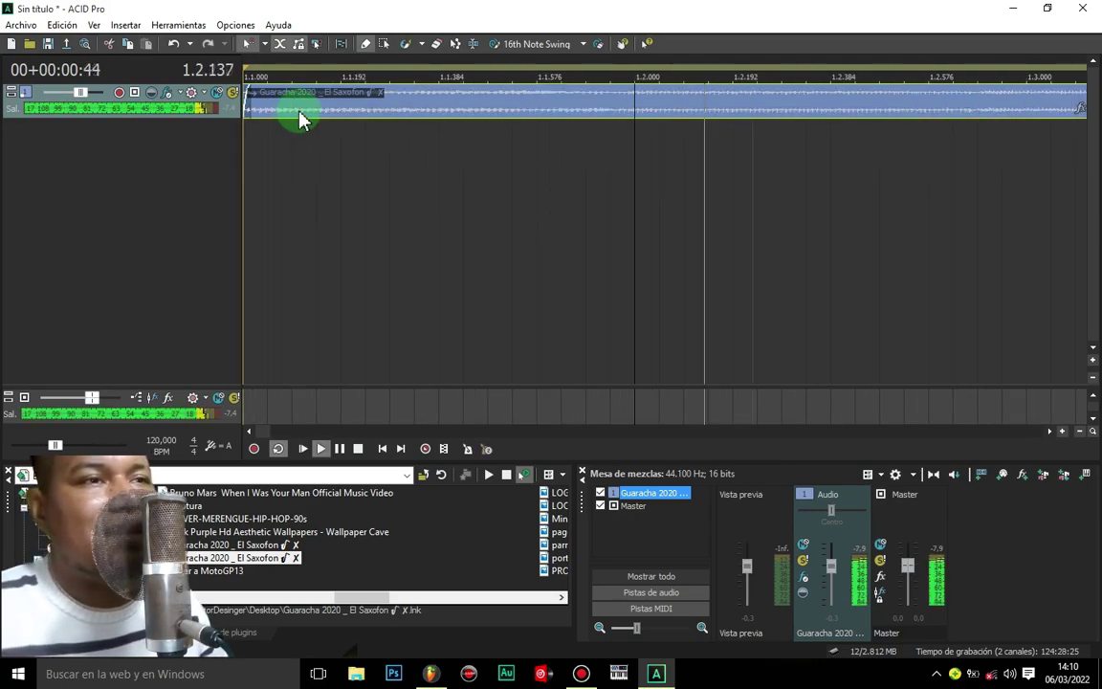
key(space)
Split the saxophone clip at 1.1.720, where the first chord ends.
click(244, 135)
key(space)
key(space)
key(space)
key(space)
click(617, 125)
key(space)
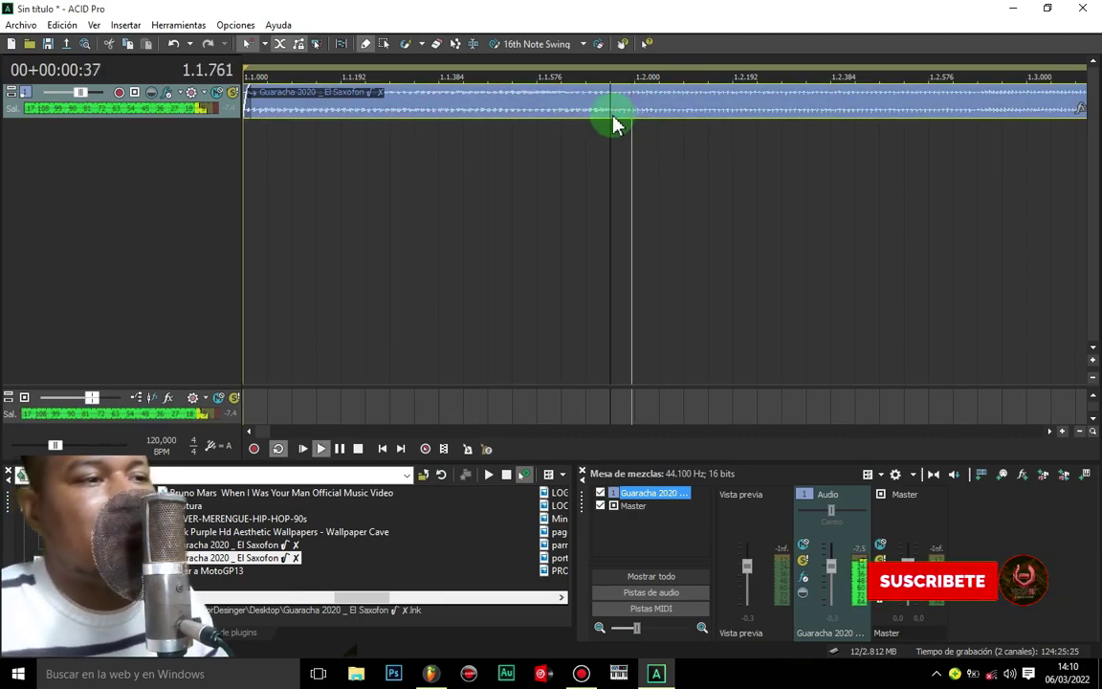
key(space)
key(s)
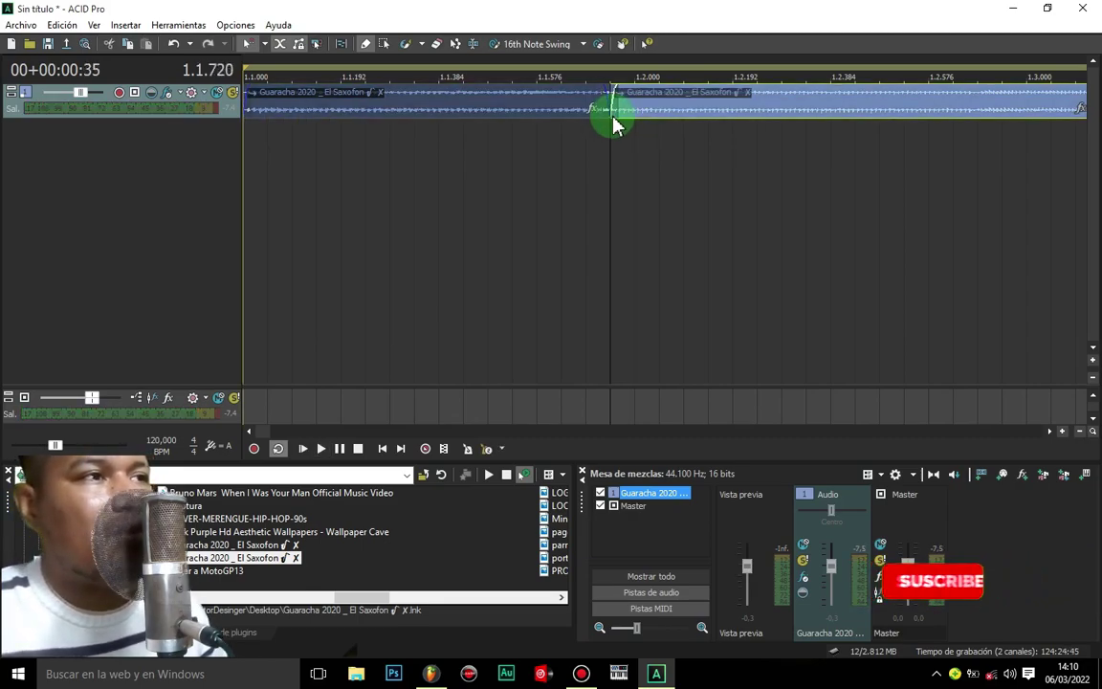
Shift the remaining saxophone clip to start at about 1.2.048, leaving a gap after the first chord, and play the project's opening.
drag(670, 119, 708, 117)
click(247, 145)
key(space)
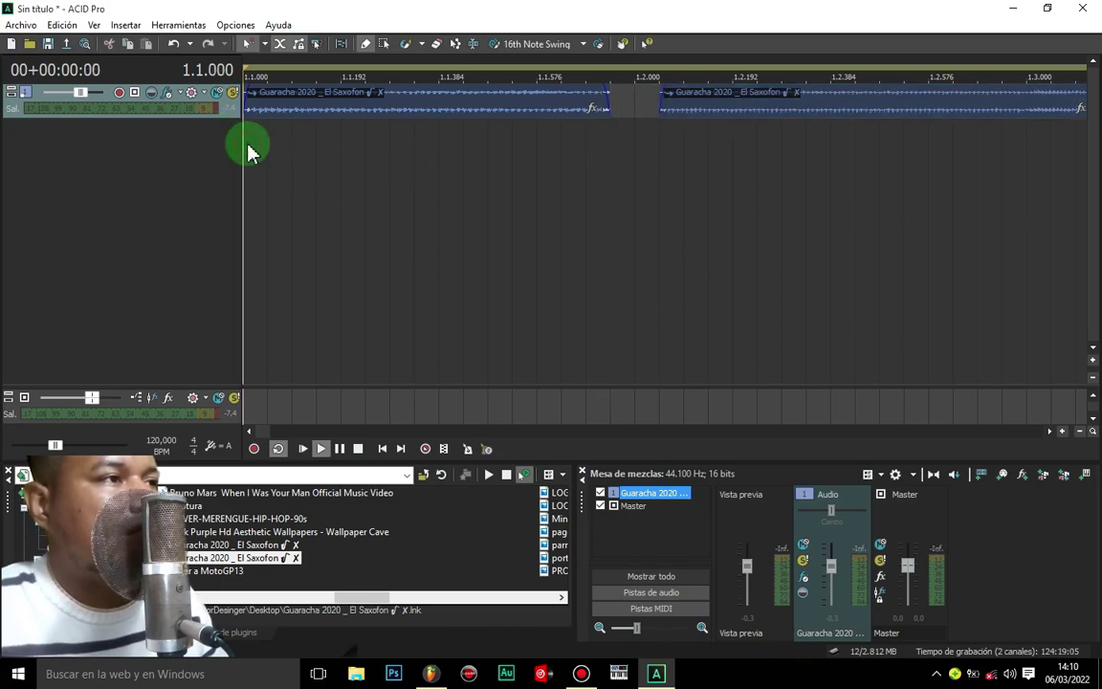
key(space)
key(space)
Listen to the second clip from its start at 1.2.048 to locate where the second saxophone chord ends.
click(653, 128)
key(space)
key(space)
key(space)
drag(268, 430, 269, 433)
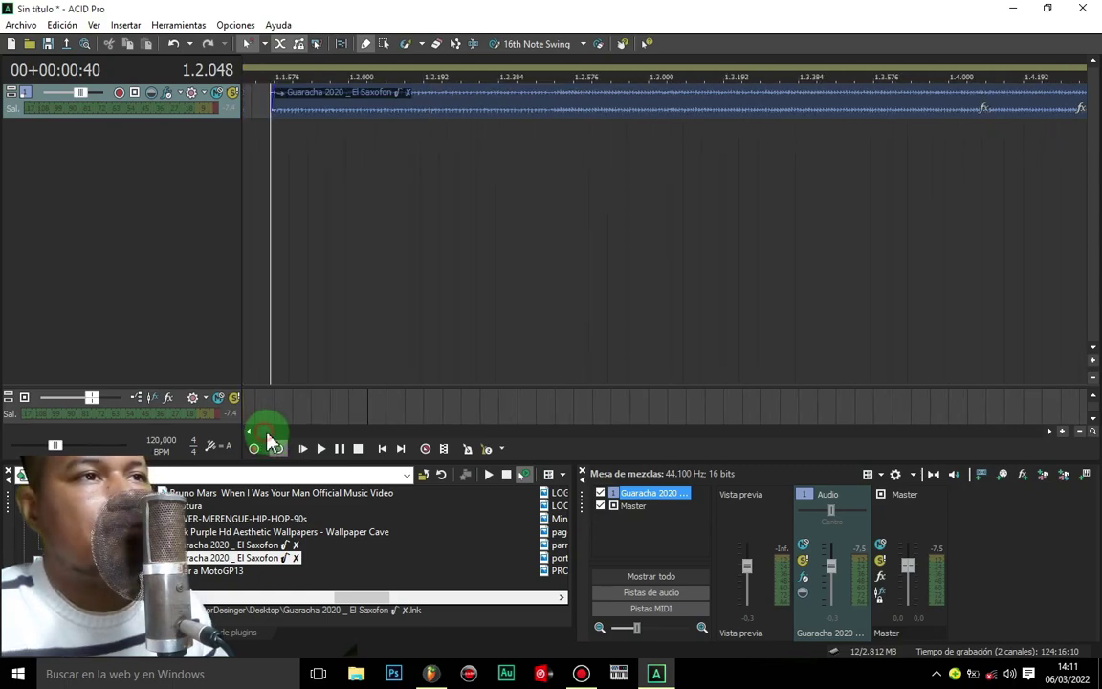
click(555, 124)
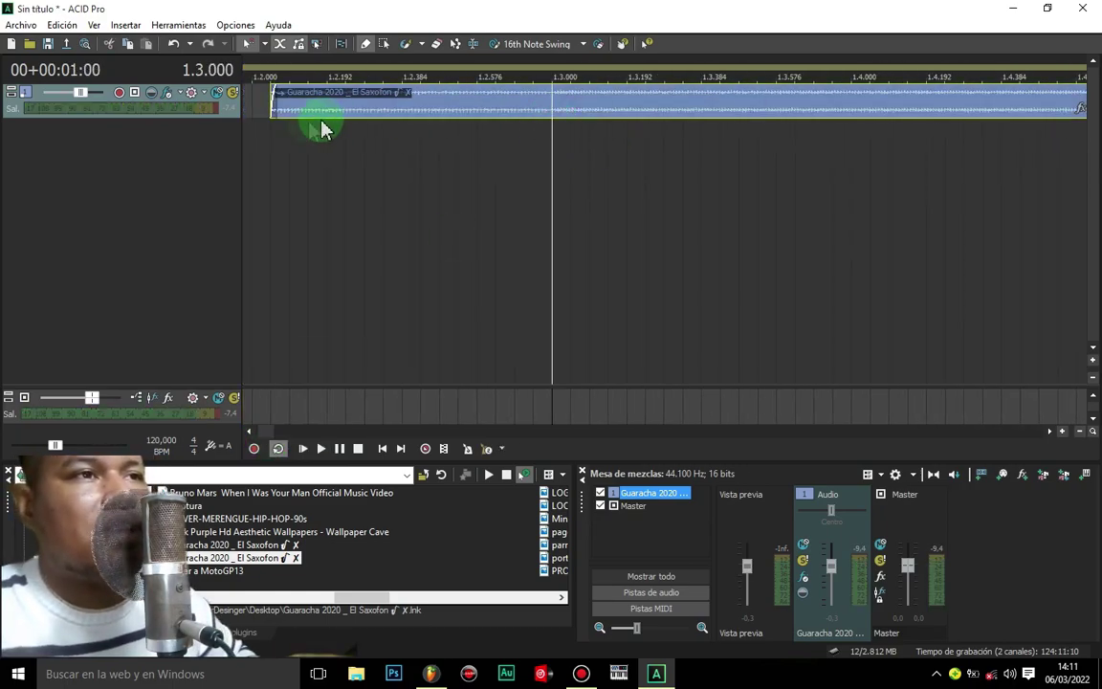
click(271, 130)
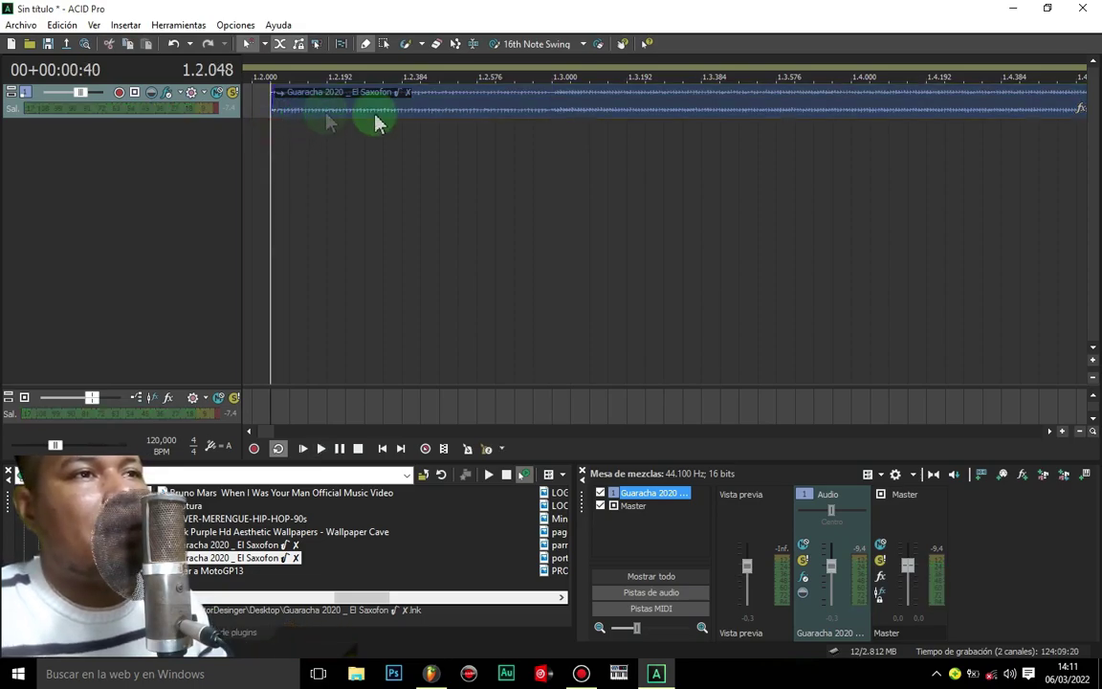
key(space)
key(space)
Split the saxophone clip at 1.3.000, shift the remainder slightly later to leave a gap, and play from the cut.
click(551, 119)
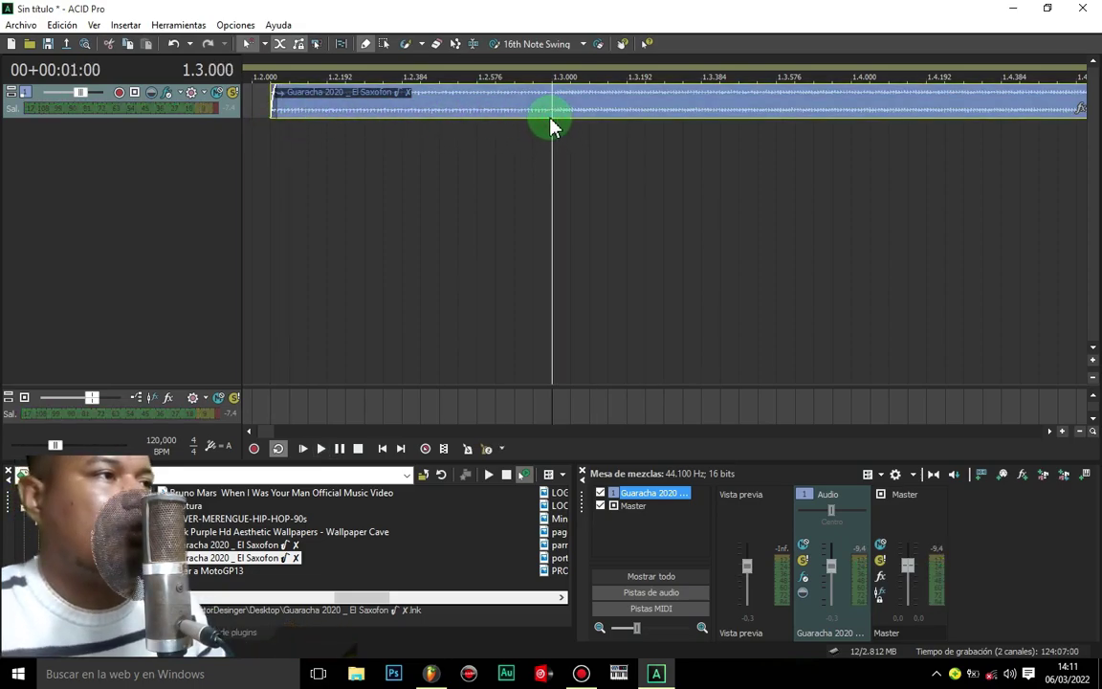
key(s)
drag(595, 119, 603, 119)
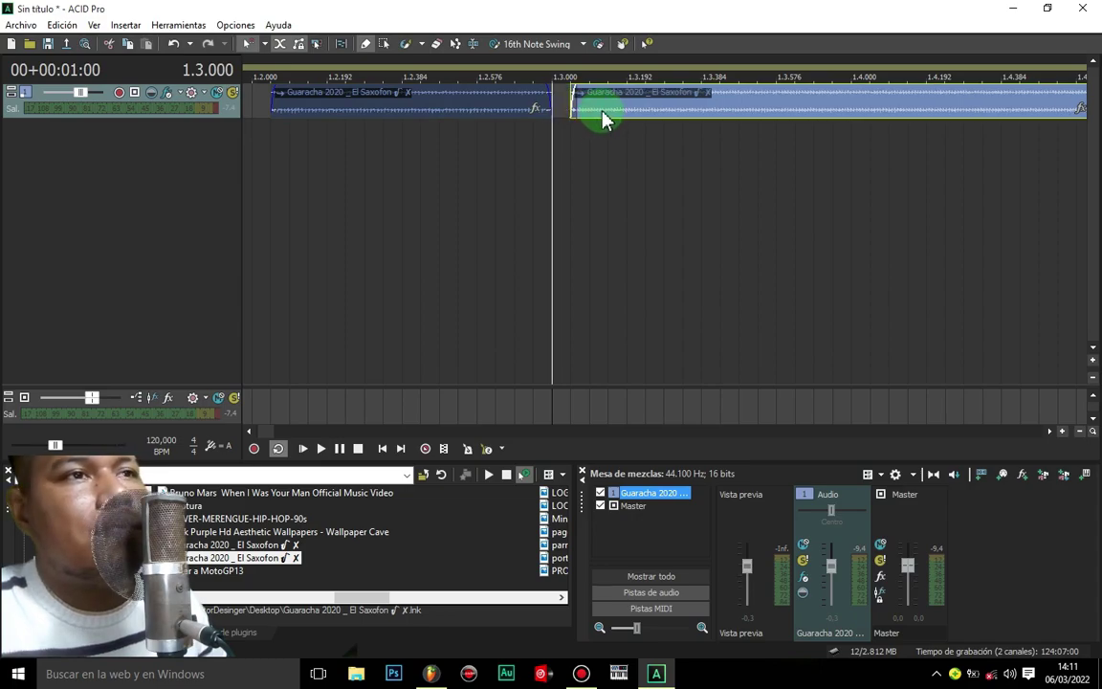
key(space)
key(space)
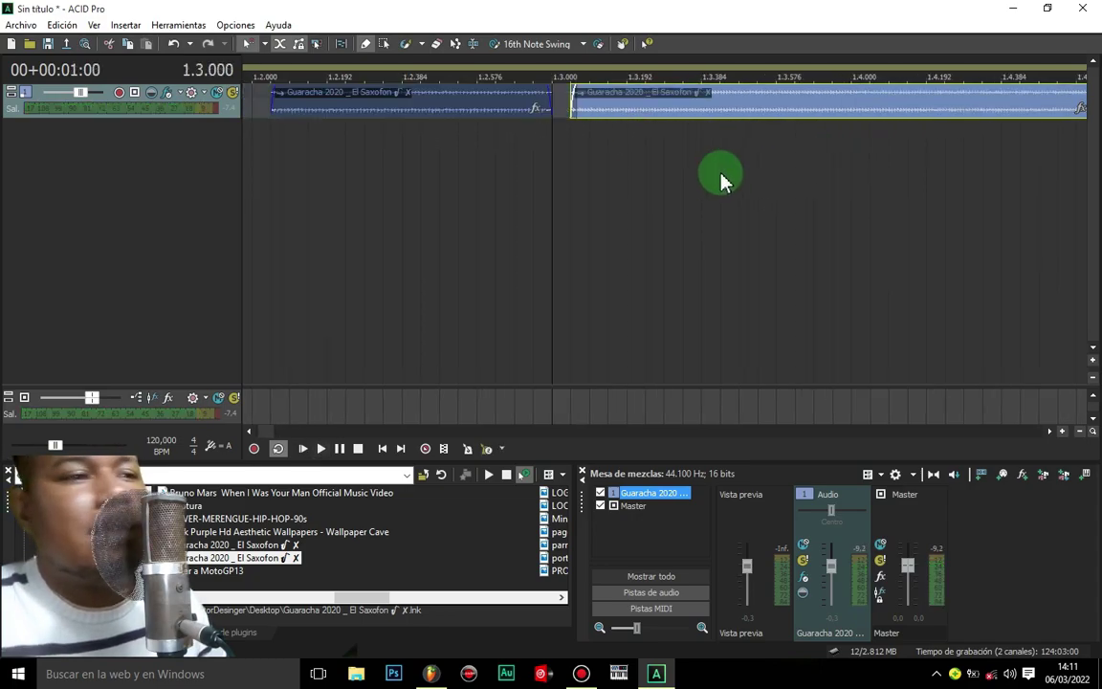
Split the remaining clip at 2.4.528, where the waveform resumes after the silence, and shift the remainder slightly later.
scroll(719, 177, down, 3)
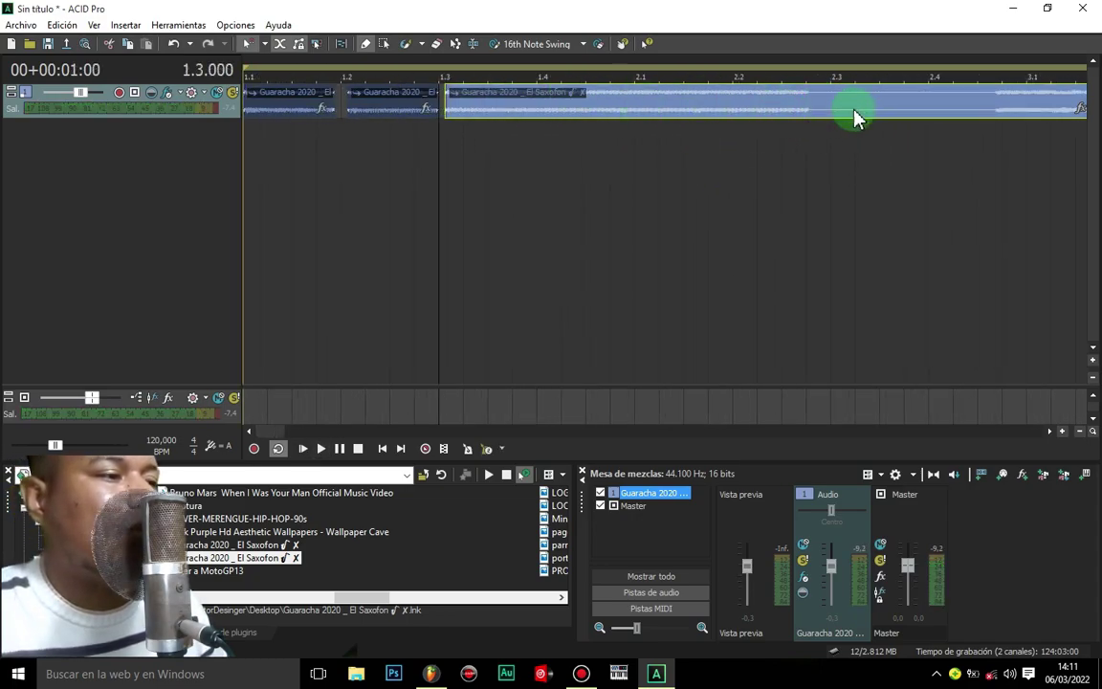
click(978, 113)
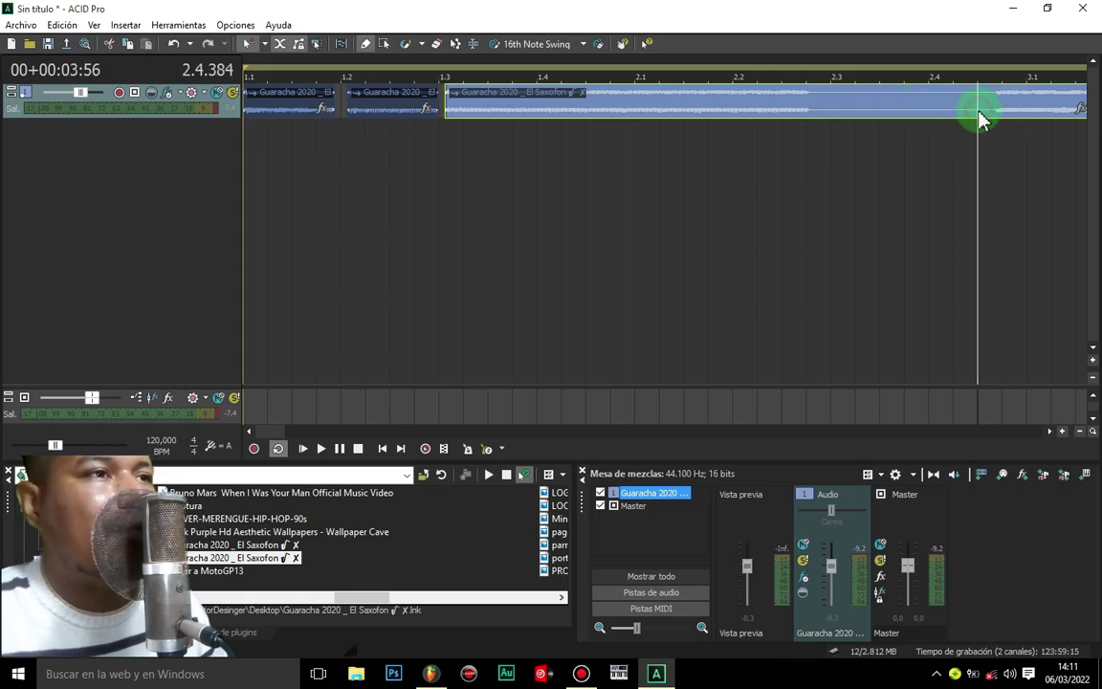
click(902, 116)
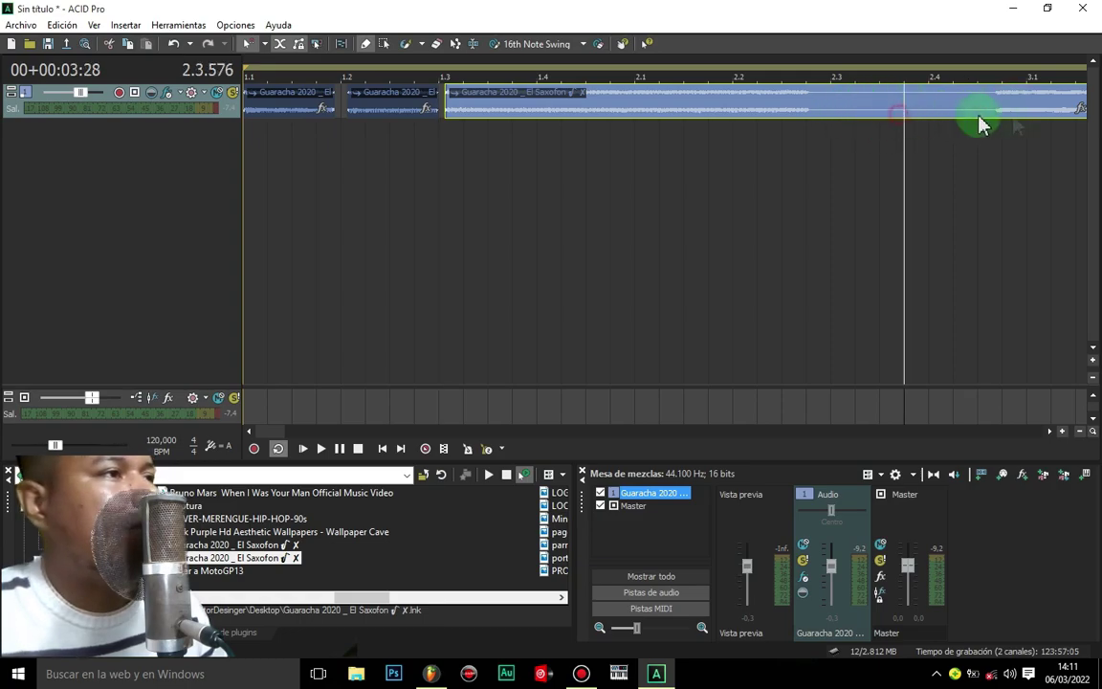
click(979, 114)
scroll(985, 115, up, 1)
scroll(697, 113, up, 2)
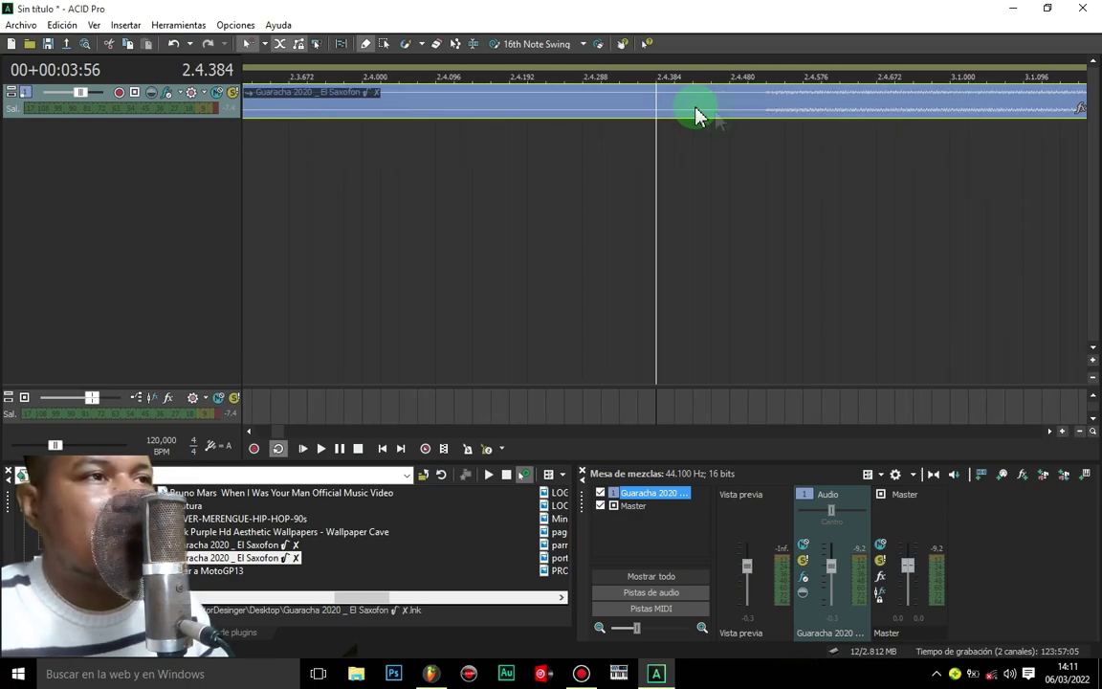
click(766, 114)
key(s)
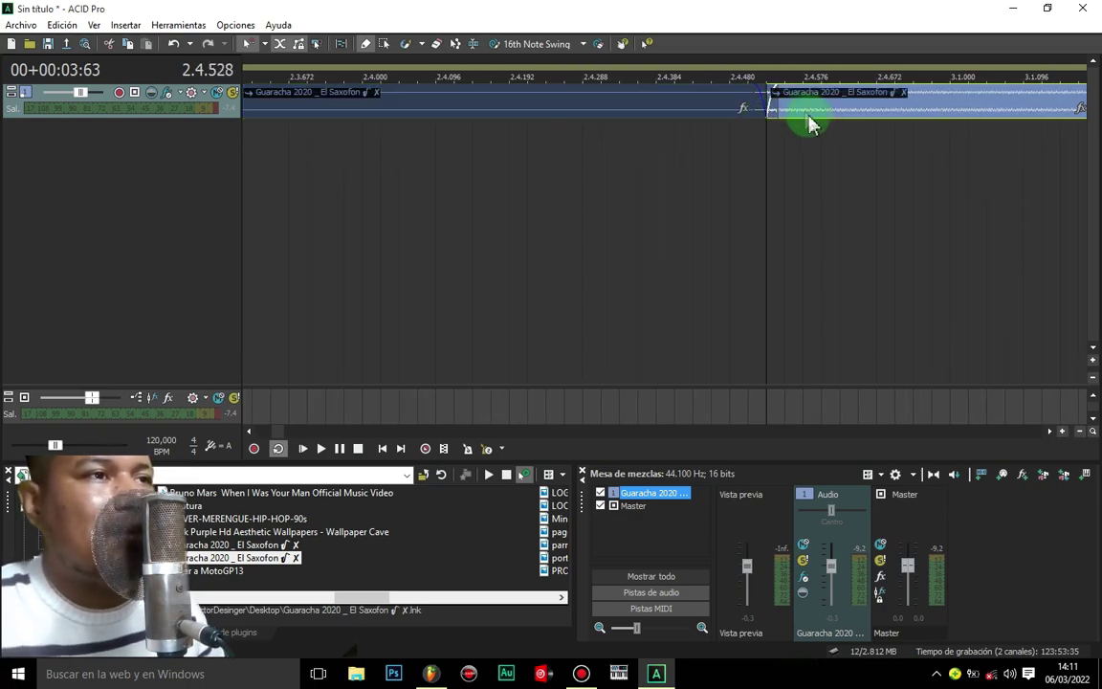
drag(807, 116, 825, 113)
Listen repeatedly to the start of the last clip to locate where its first chord ends.
scroll(791, 123, down, 2)
scroll(782, 134, down, 5)
scroll(718, 140, up, 2)
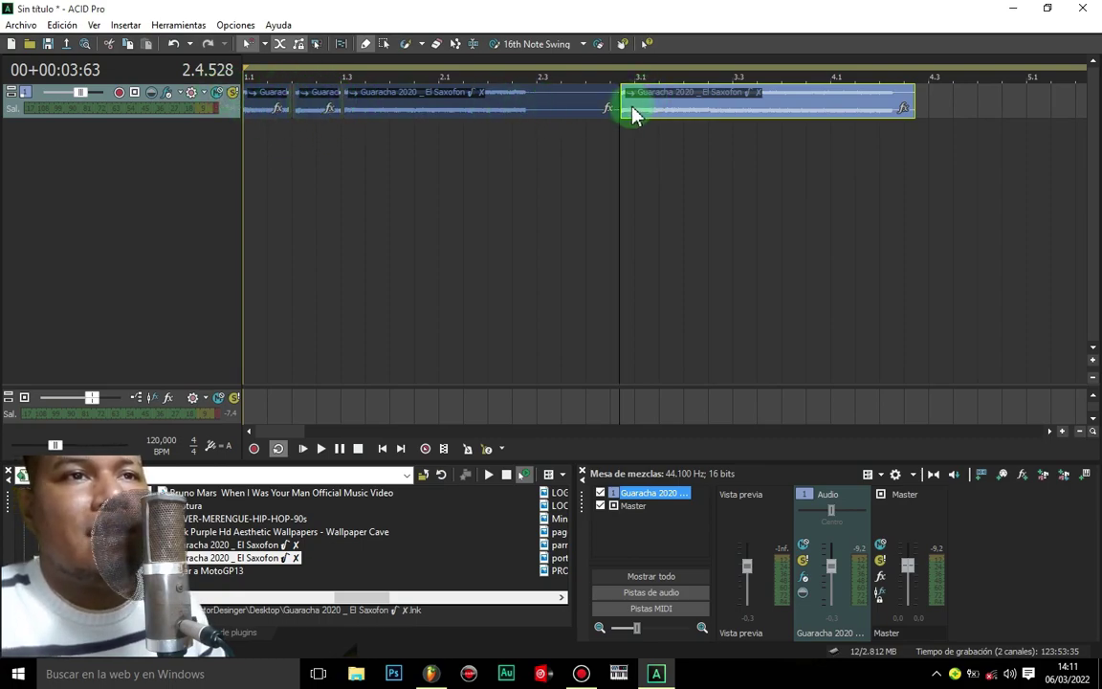
scroll(628, 115, up, 3)
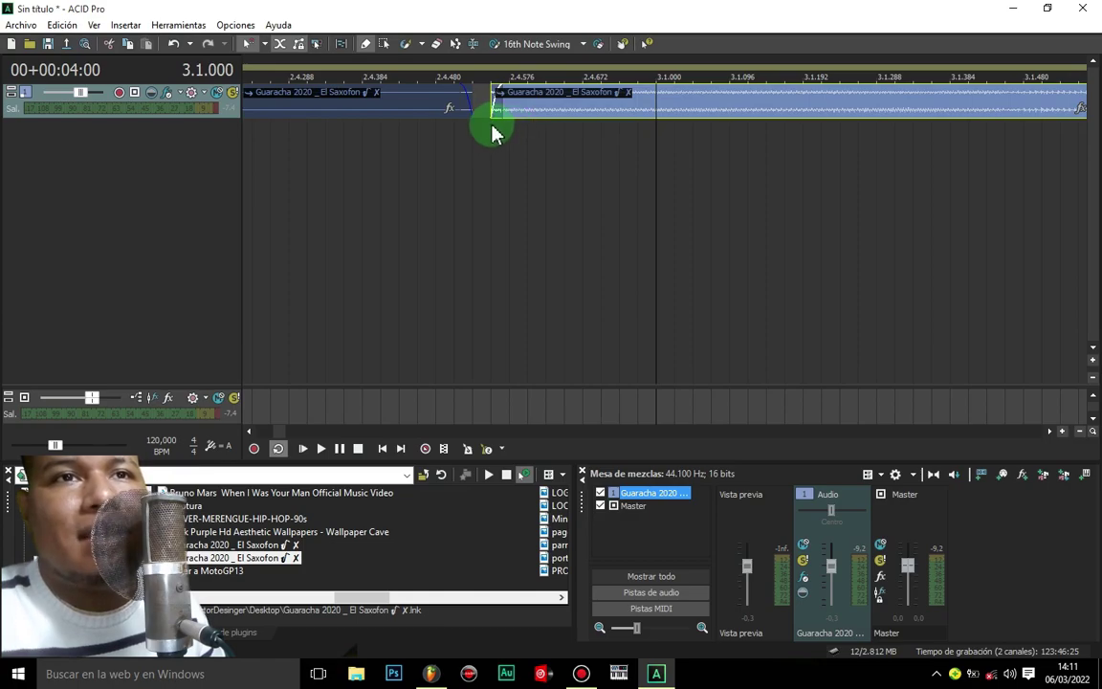
click(492, 126)
key(space)
key(space)
scroll(758, 127, down, 1)
key(space)
key(space)
key(space)
key(space)
key(space)
key(space)
Split the last clip at 3.1.432 and shift the remainder to start at about 3.1.480.
click(989, 130)
key(space)
key(space)
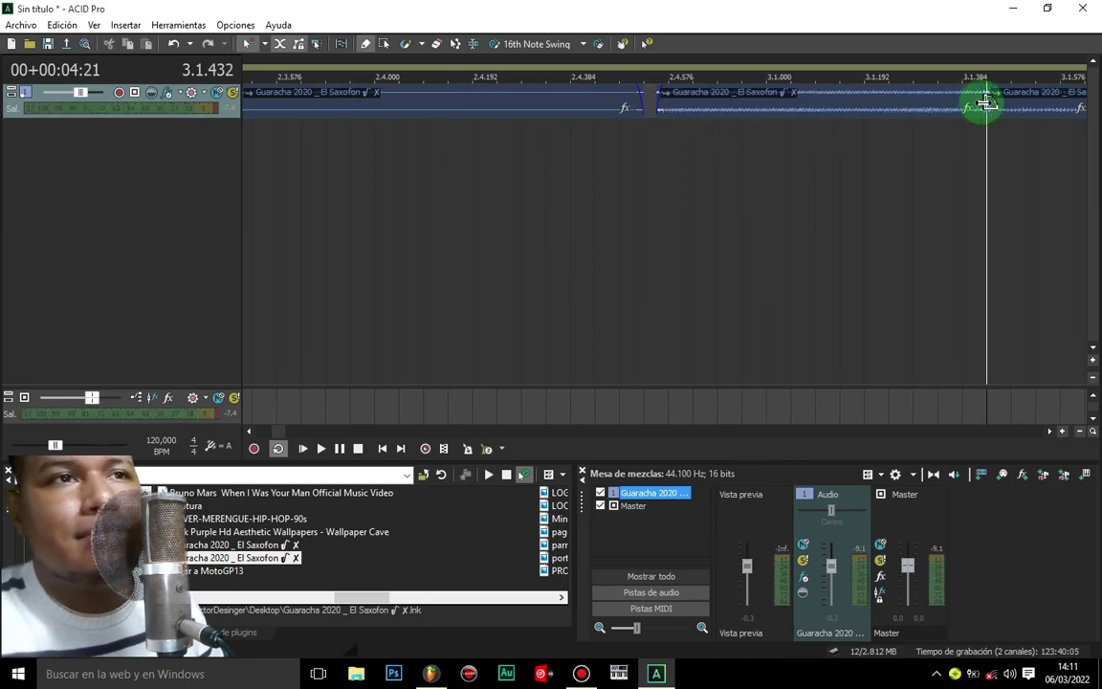
drag(1016, 111, 1038, 111)
Listen to the last clip from 3.1.480 and from several points around 3.2.000 to 3.2.432 to locate the chord's end.
scroll(927, 134, down, 1)
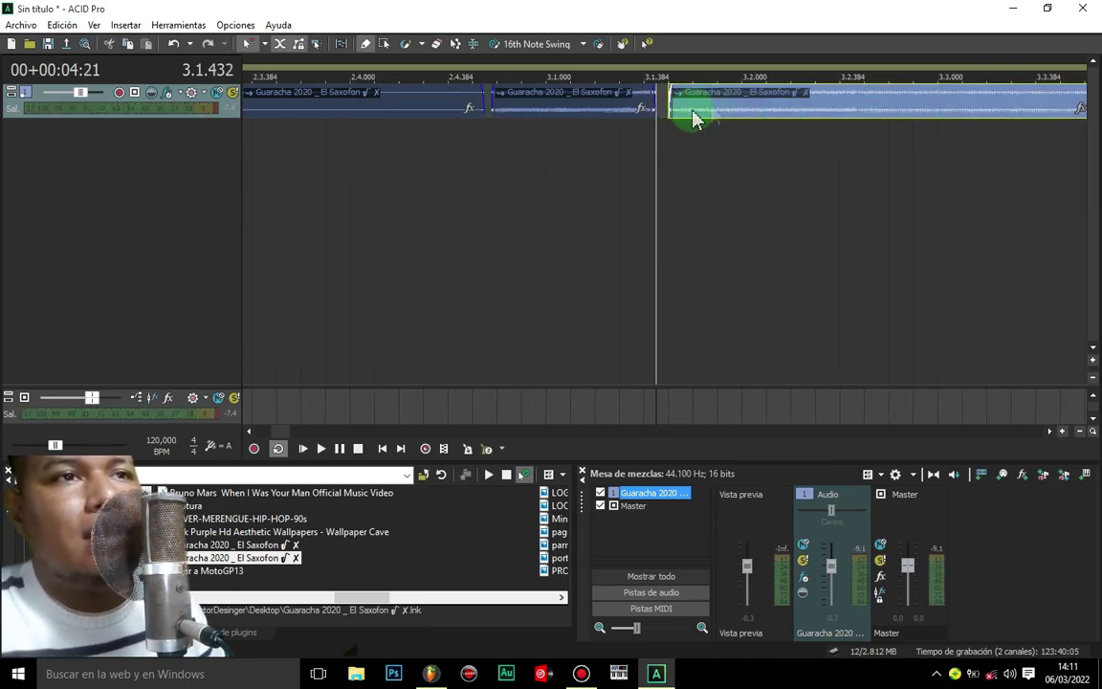
click(664, 128)
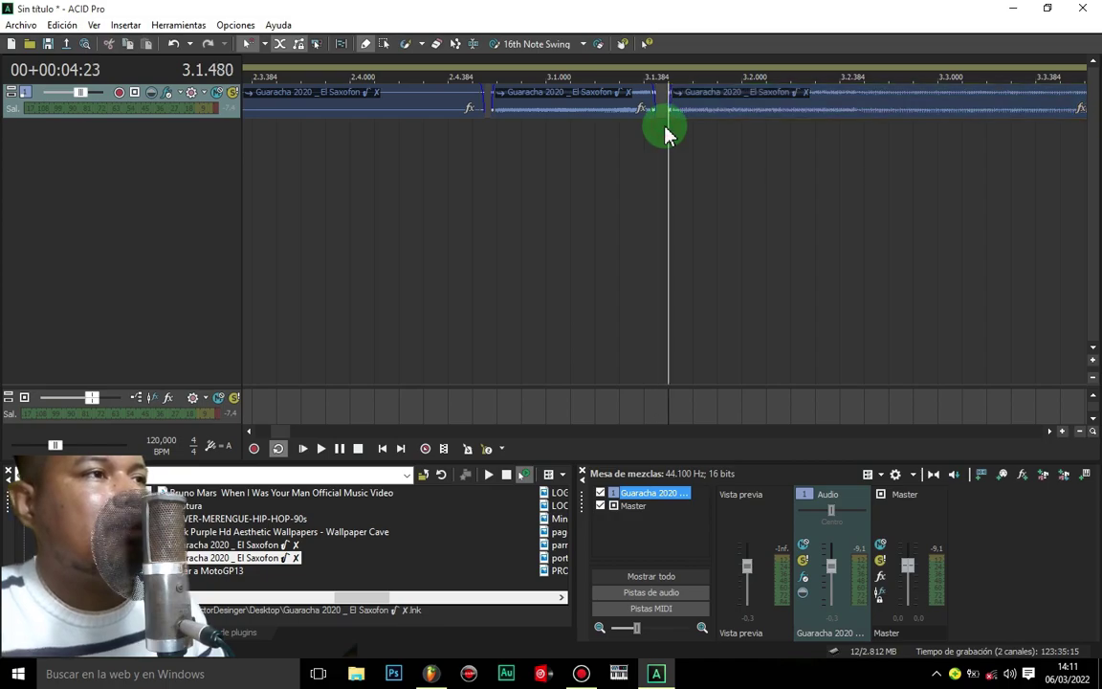
key(space)
click(856, 119)
key(space)
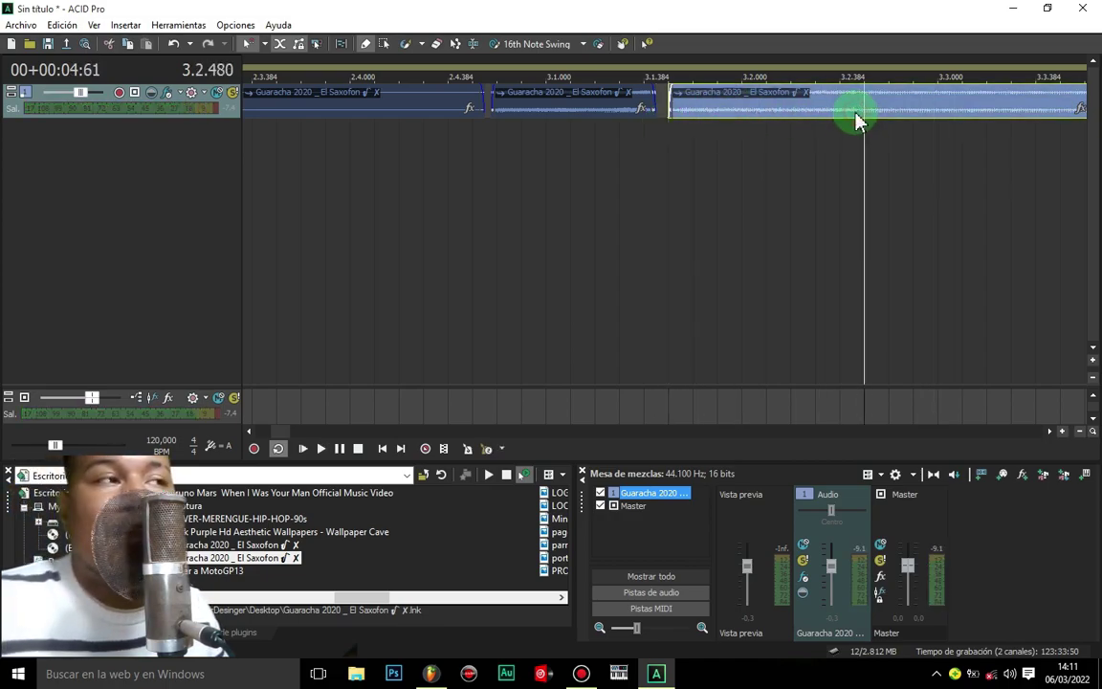
scroll(766, 115, up, 2)
click(612, 134)
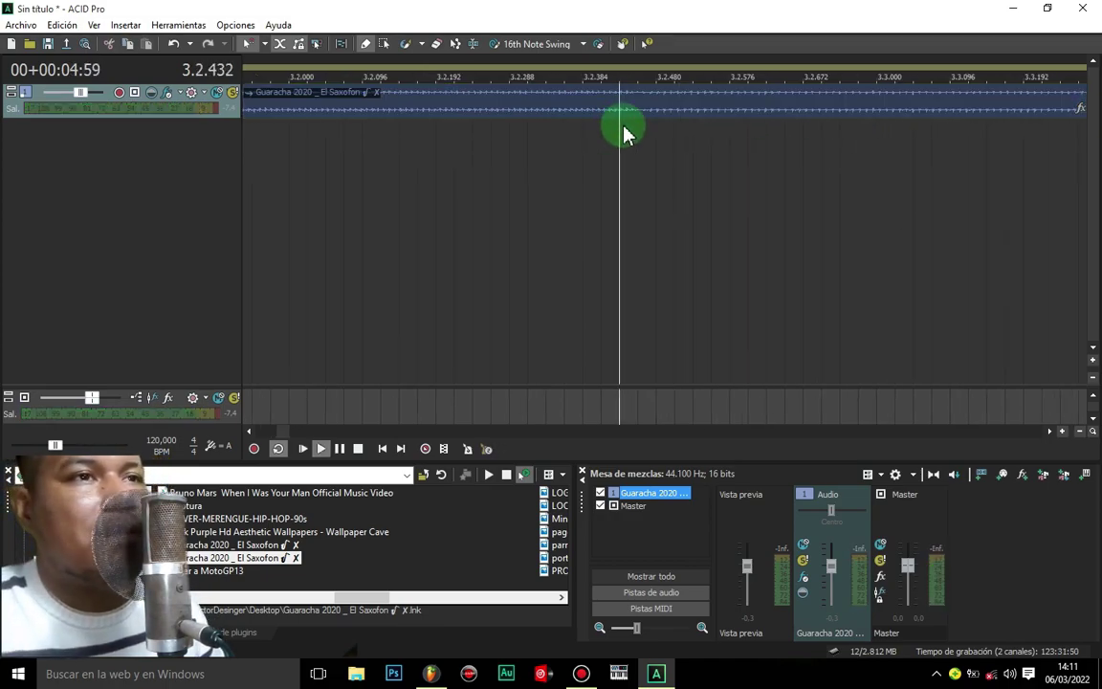
click(532, 136)
key(space)
key(space)
click(400, 140)
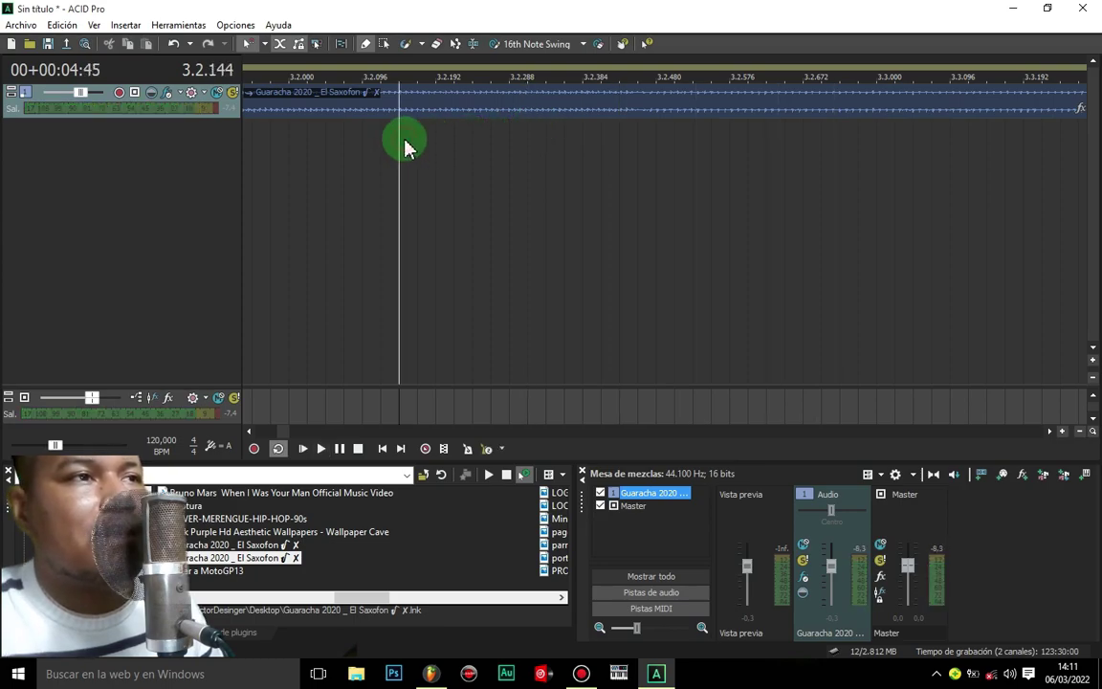
key(space)
key(space)
click(292, 144)
key(space)
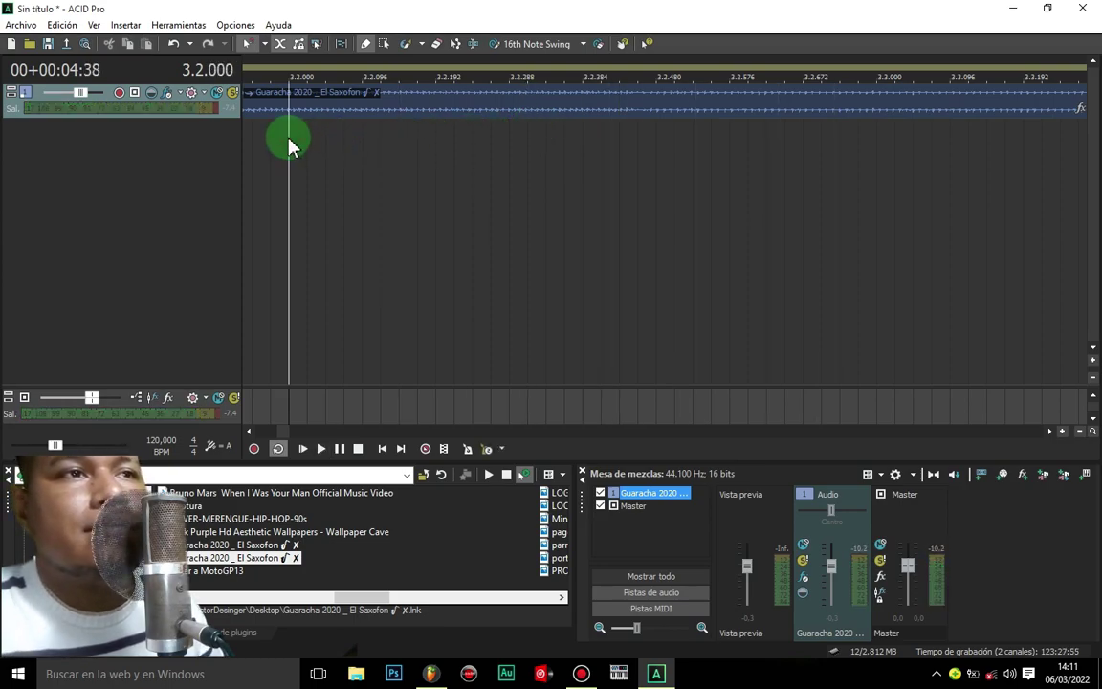
Split the last clip at 3.2.432 and shift the remainder slightly later to leave a gap.
click(619, 117)
key(space)
click(619, 117)
key(s)
drag(681, 110, 739, 113)
Move the second to sixth cut saxophone clips onto separate new tracks 2 to 6, each starting at the project start.
scroll(739, 114, down, 6)
scroll(514, 135, down, 2)
scroll(498, 136, up, 2)
scroll(343, 153, down, 3)
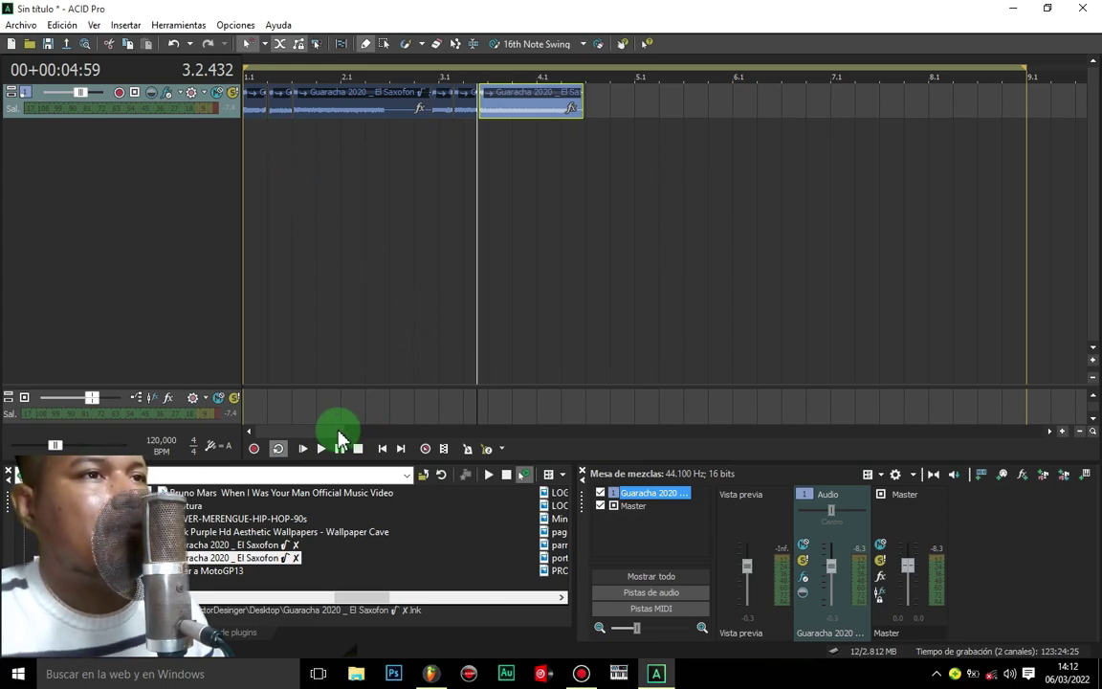
drag(344, 431, 328, 430)
click(285, 101)
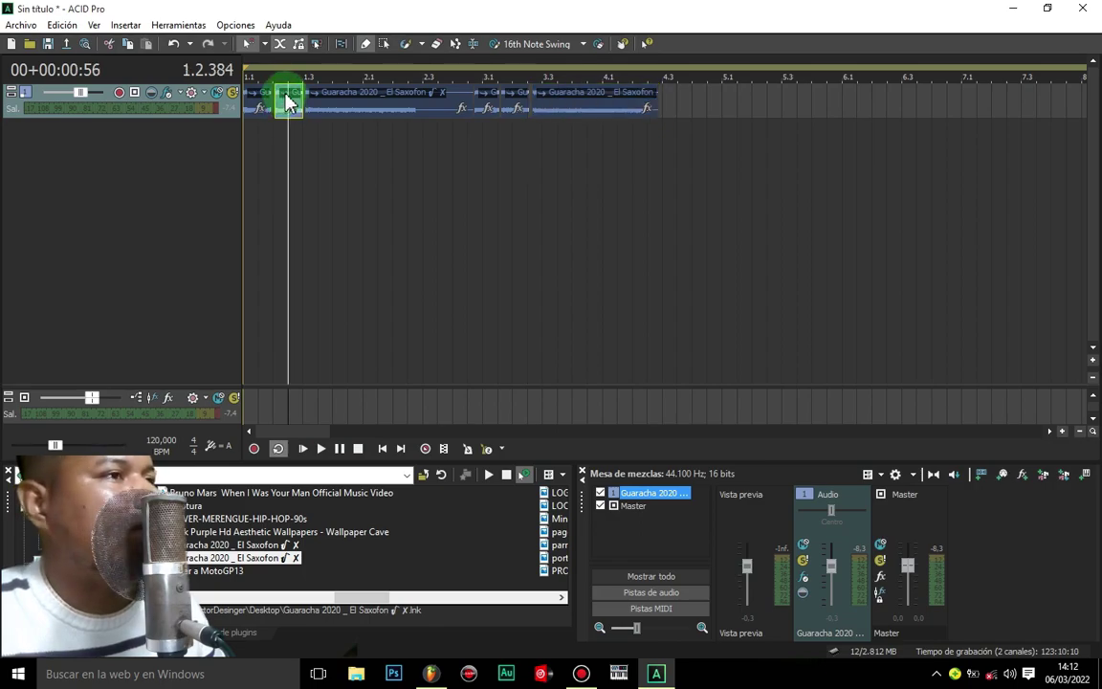
drag(253, 134, 245, 134)
drag(350, 109, 299, 178)
drag(488, 100, 258, 213)
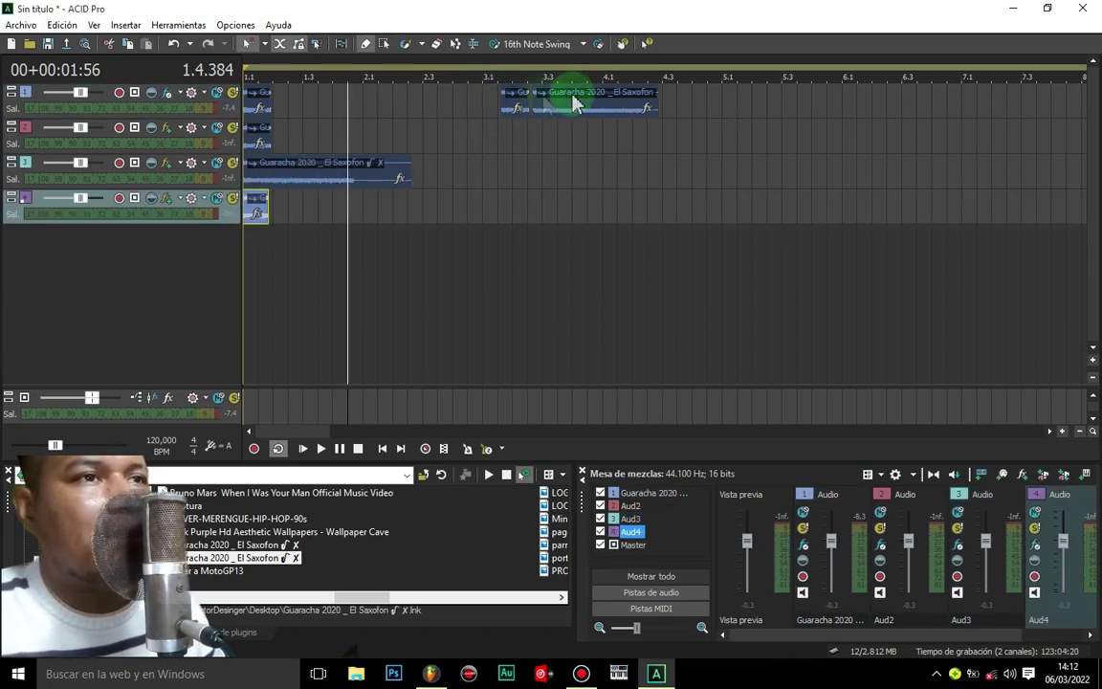
drag(519, 94, 258, 239)
drag(585, 103, 281, 288)
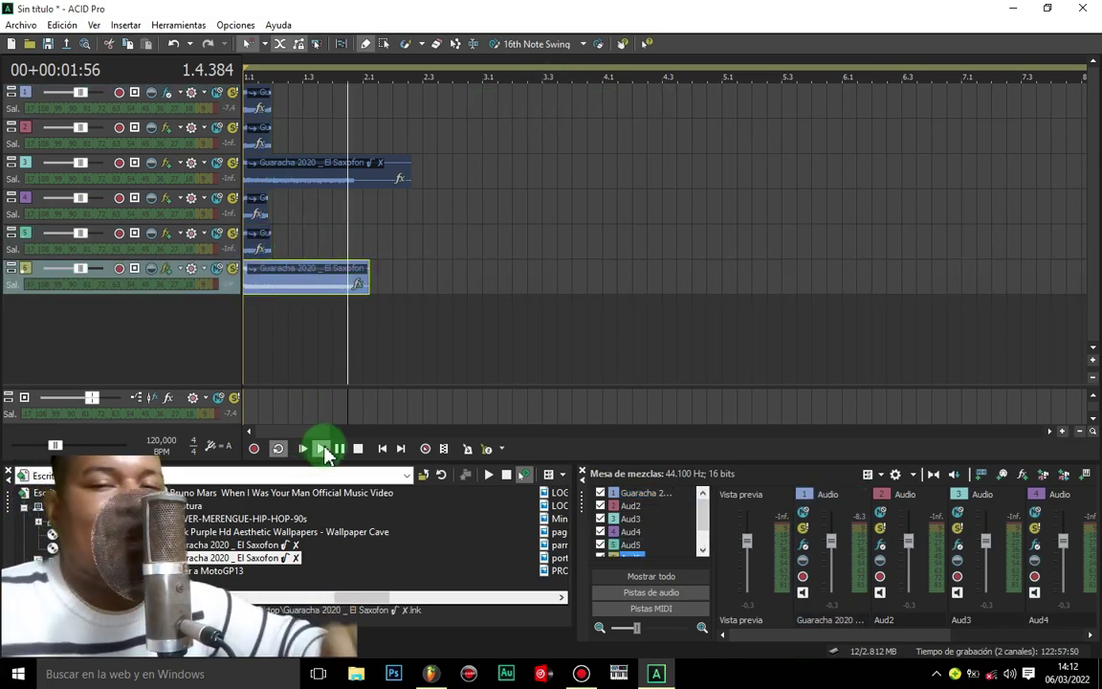
Mute tracks 2 to 6 so that only the first chord's track sounds.
drag(327, 431, 304, 431)
click(218, 269)
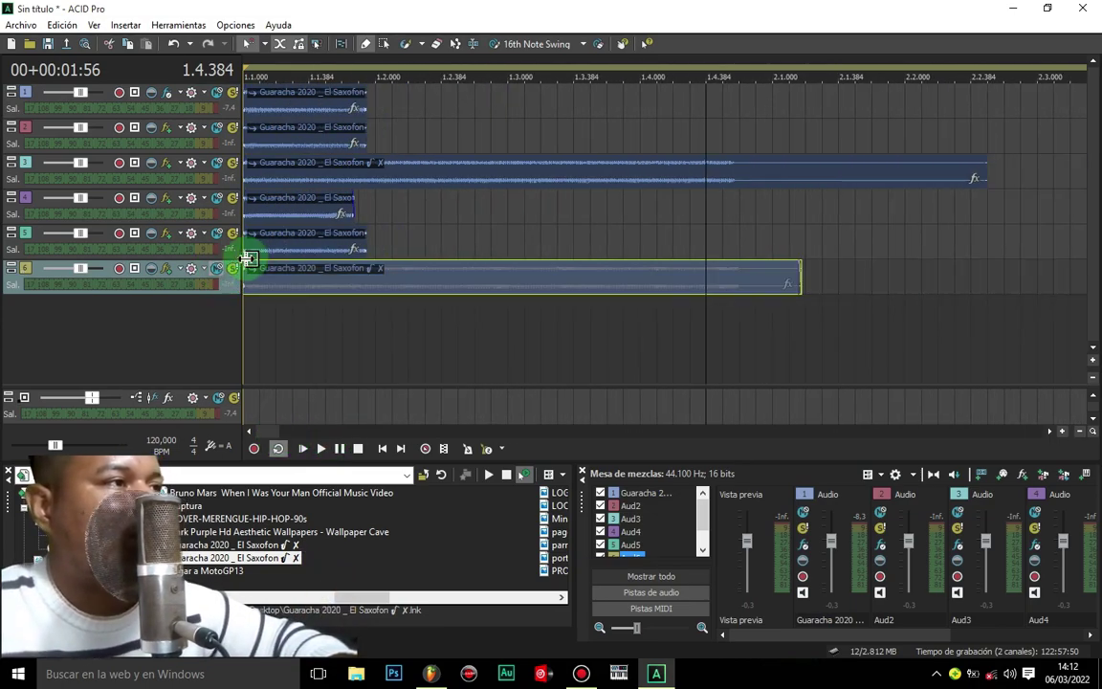
drag(216, 239, 218, 139)
click(328, 107)
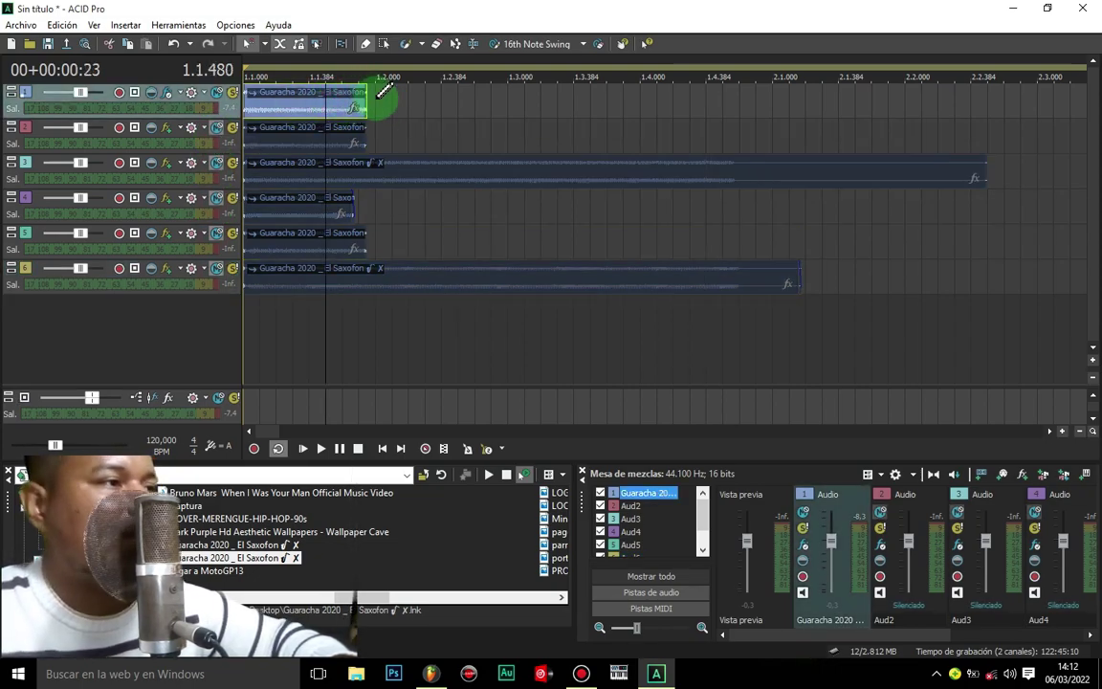
right_click(374, 97)
click(379, 85)
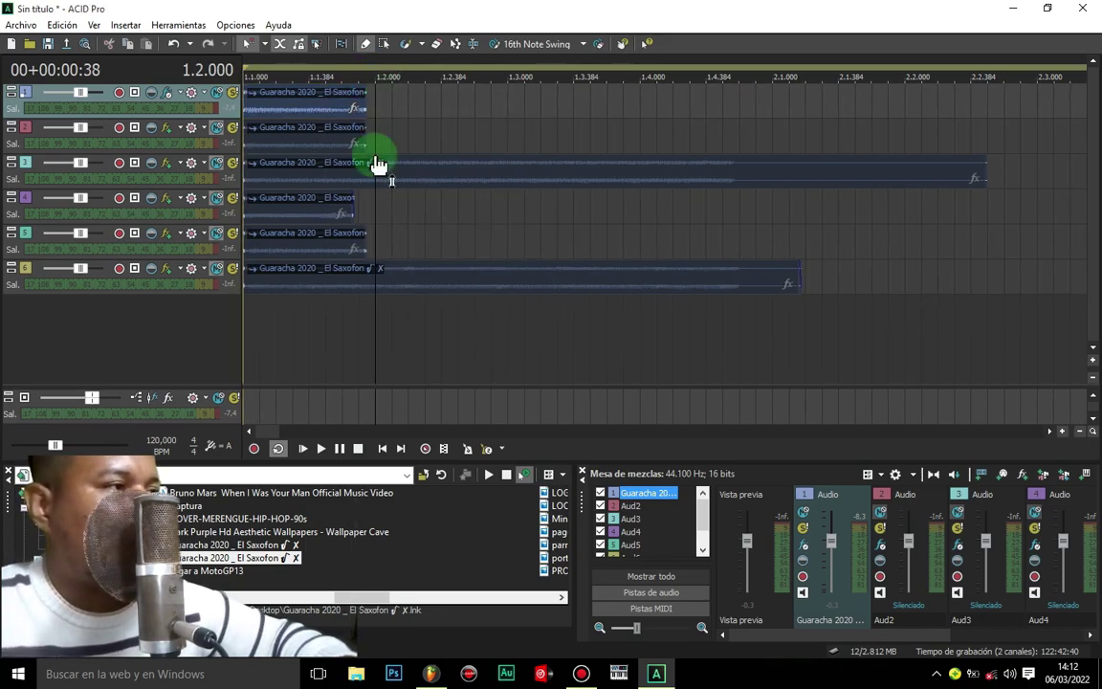
click(259, 96)
click(382, 447)
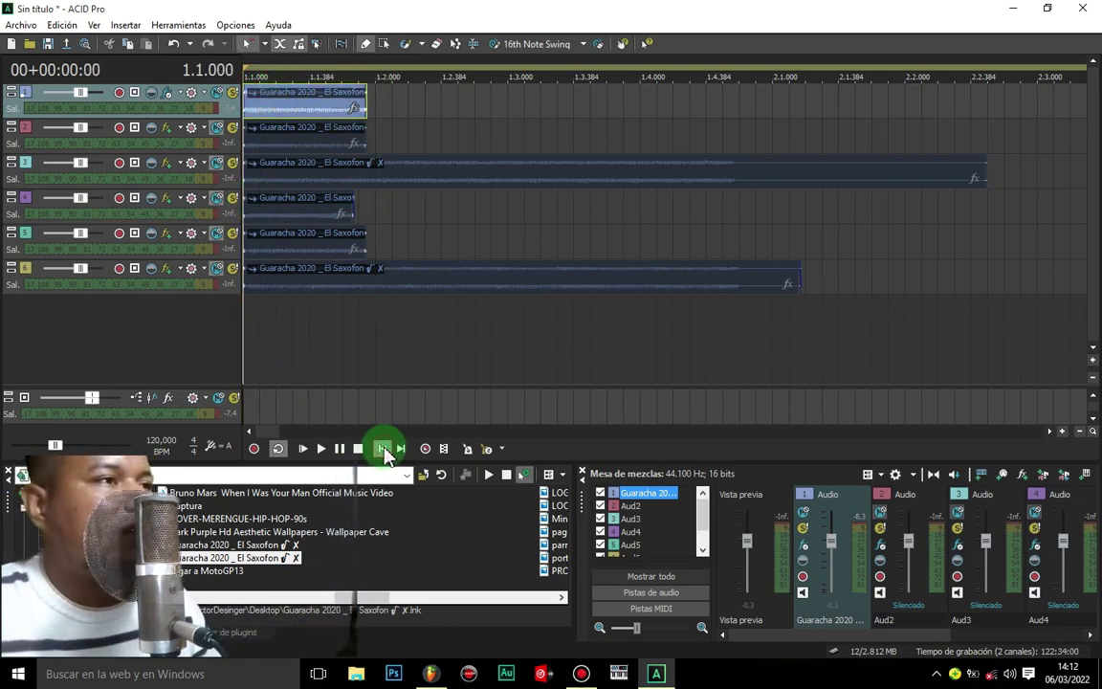
Set the loop region from 1.1.000 to 1.2.000 so it encloses the first chord clip.
click(381, 81)
click(362, 320)
click(372, 79)
scroll(846, 91, down, 8)
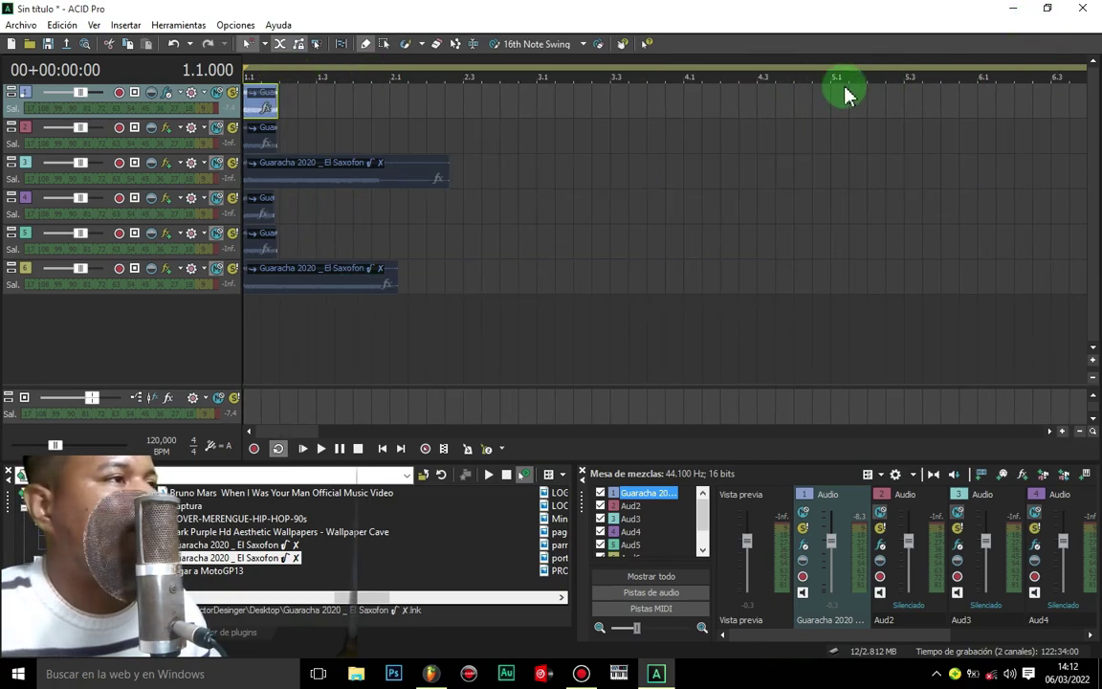
mouse_move(394, 81)
mouse_down()
mouse_move(438, 63)
mouse_move(357, 86)
mouse_move(265, 76)
mouse_up()
scroll(265, 87, up, 8)
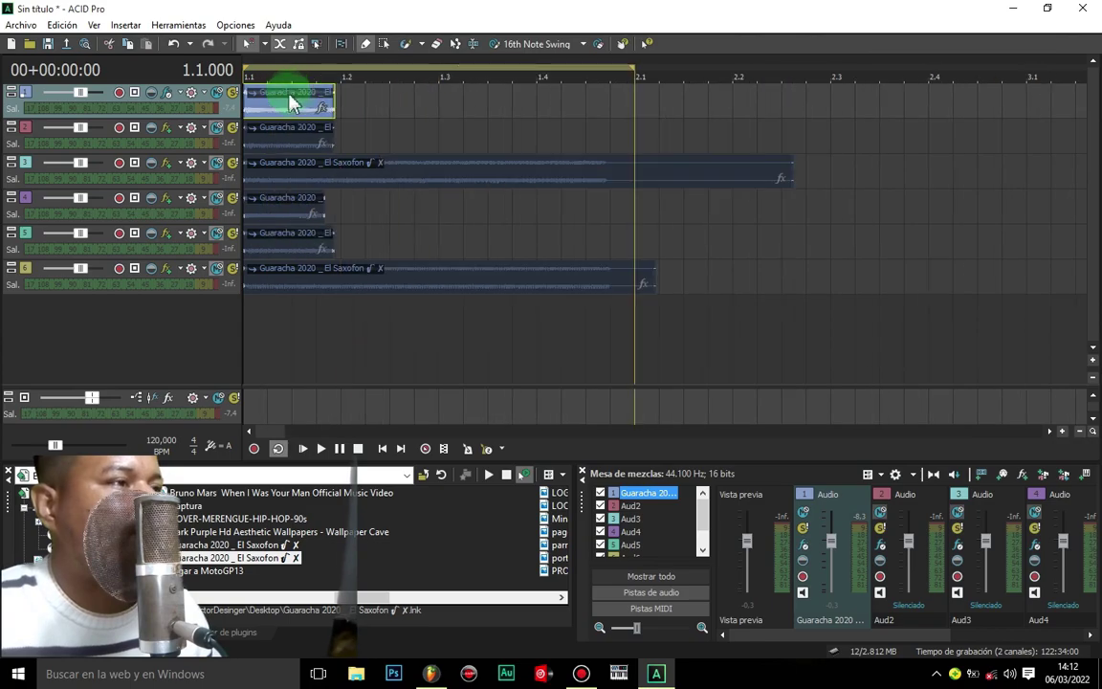
mouse_move(1026, 67)
mouse_down()
mouse_move(431, 99)
mouse_move(459, 188)
mouse_up()
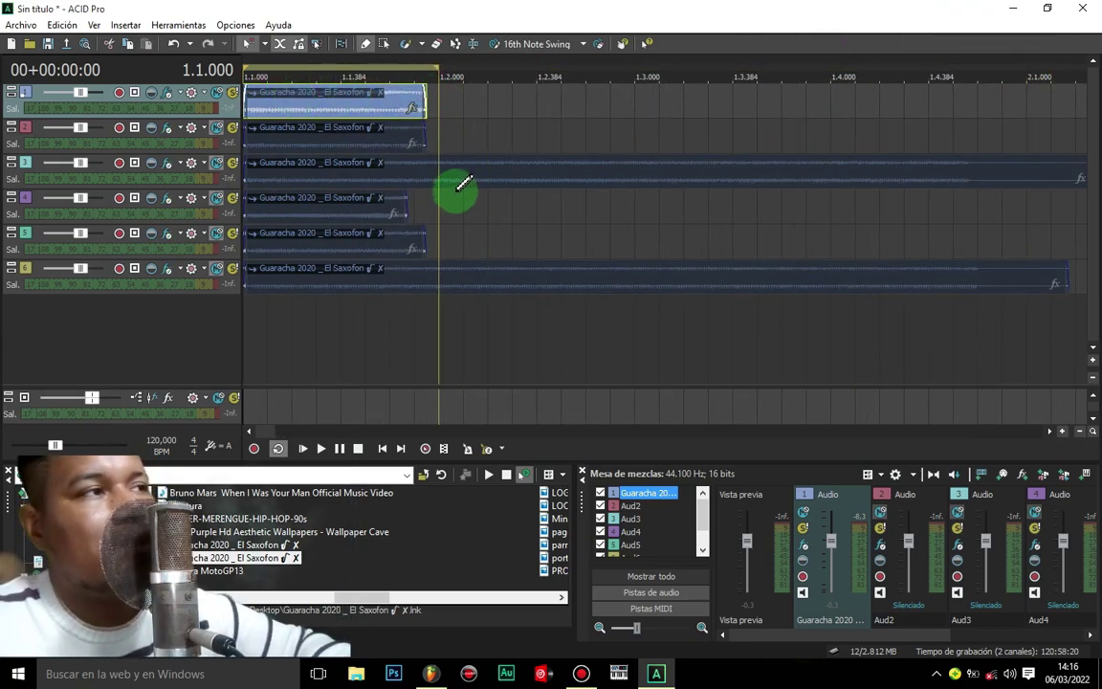
Return the cursor to the project start and set up a render to the Desktop in Audio MP3 (*.mp3) format.
click(294, 99)
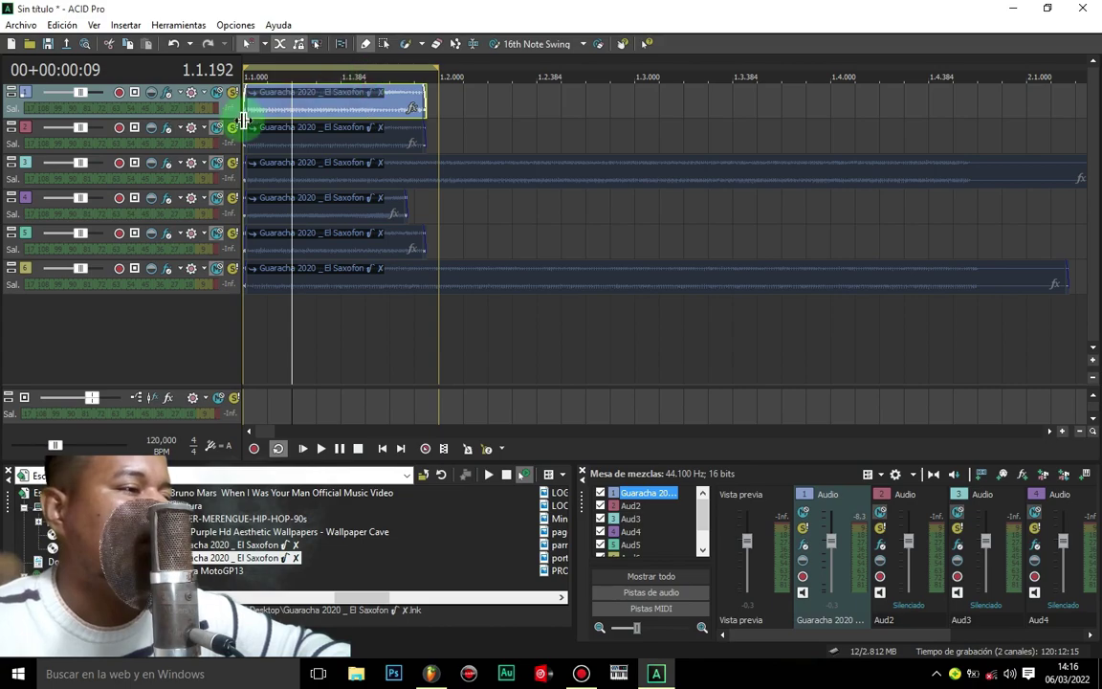
click(382, 448)
click(19, 25)
click(62, 143)
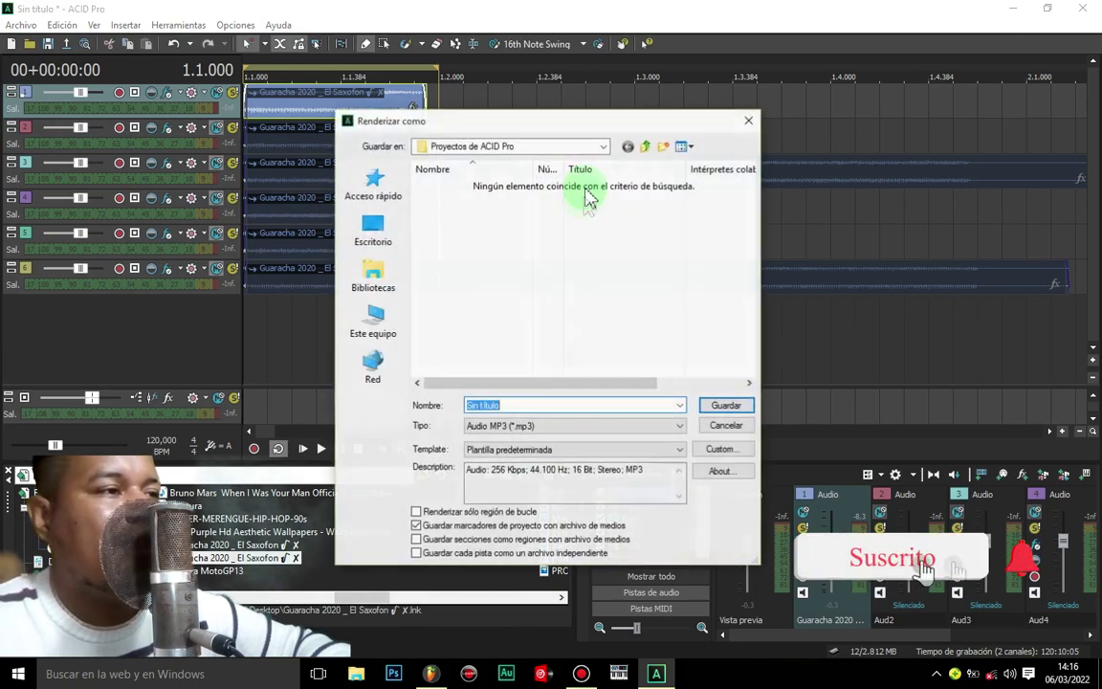
click(380, 239)
click(524, 425)
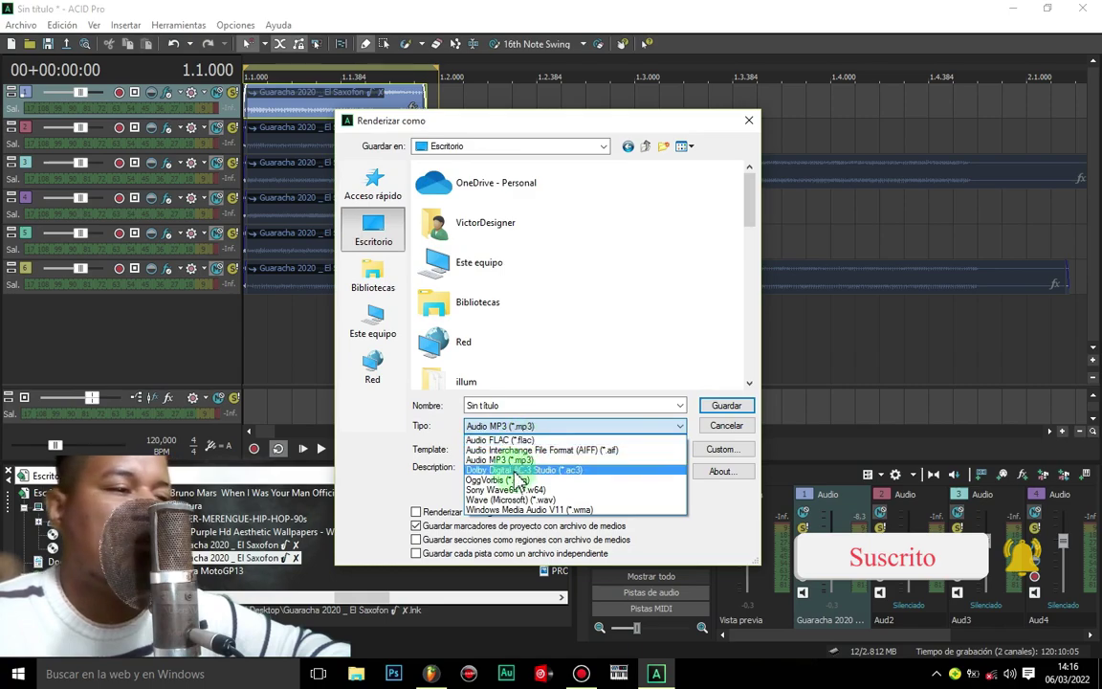
click(510, 459)
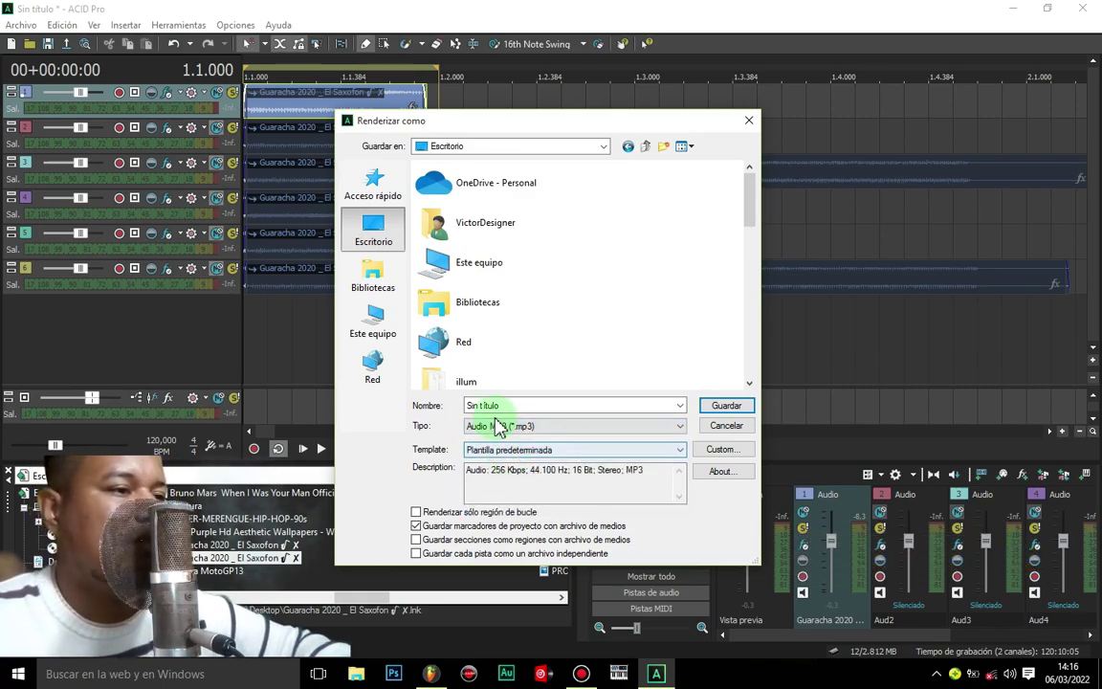
Name the first chord's render Acorde 1 and save it on the Desktop.
drag(530, 405, 433, 409)
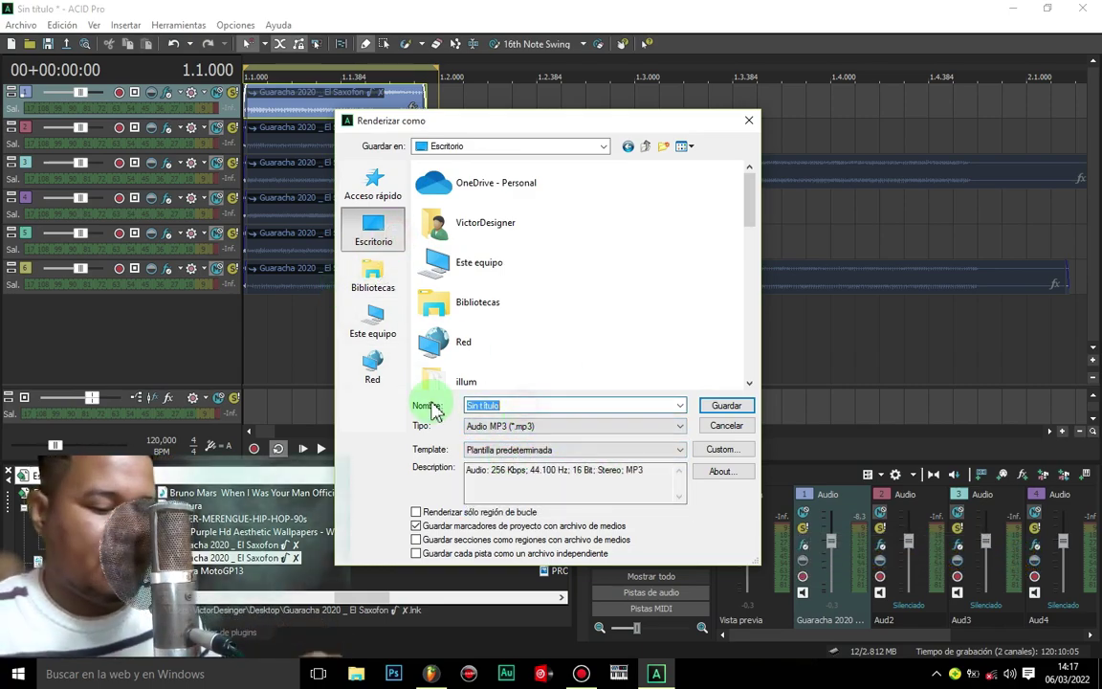
text(A)
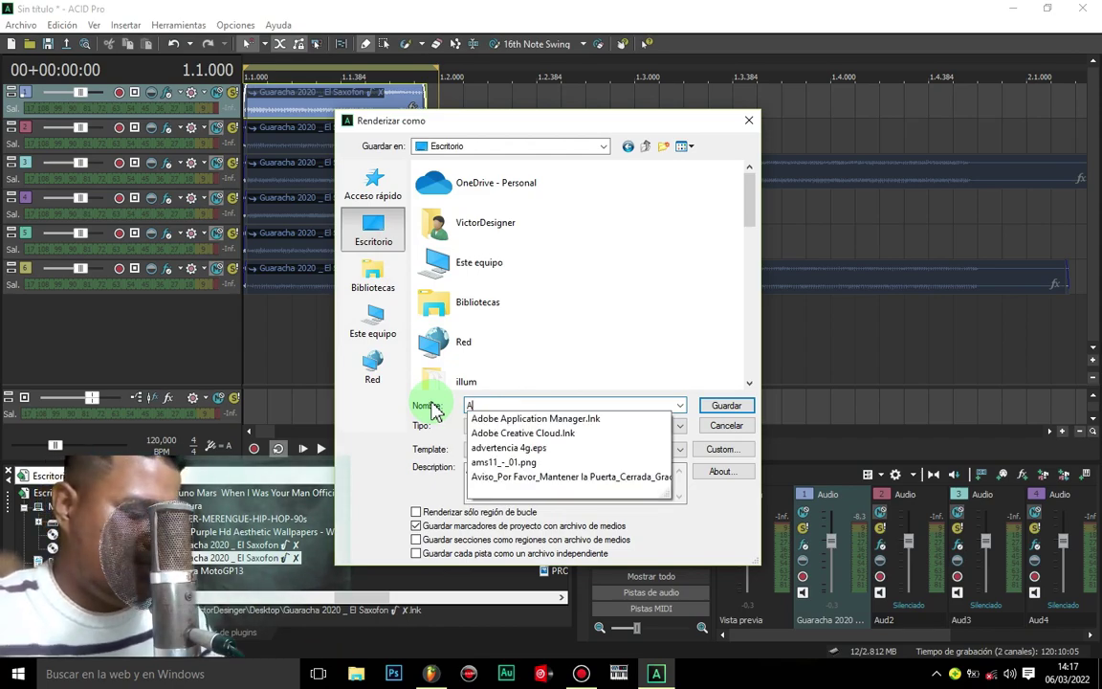
text(l)
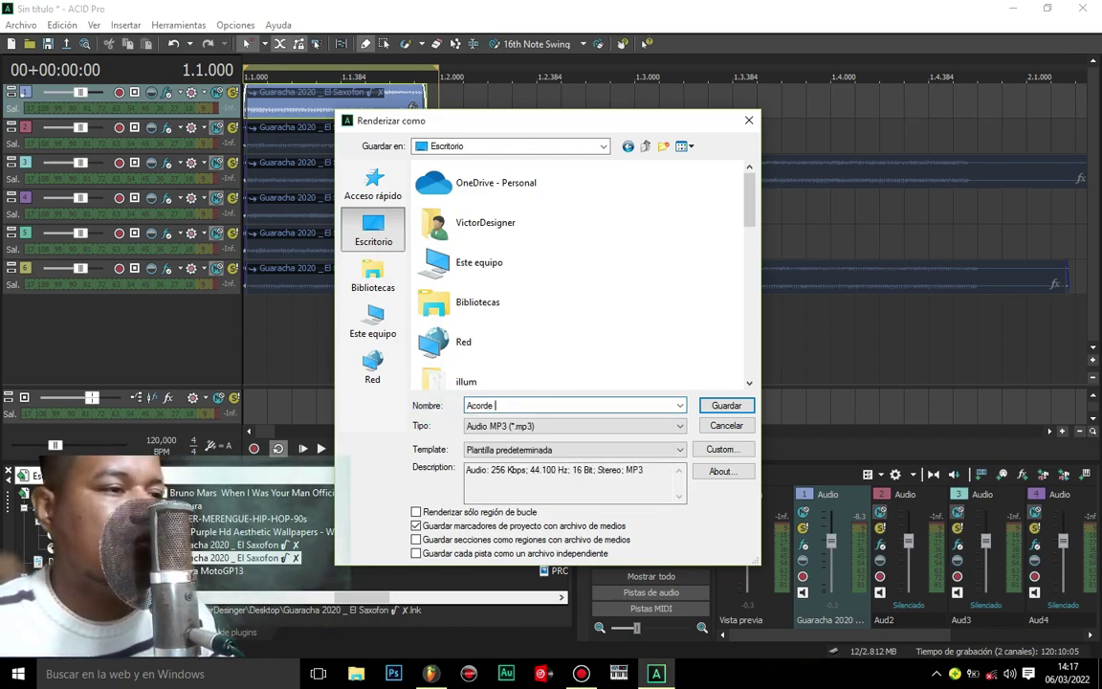
click(371, 235)
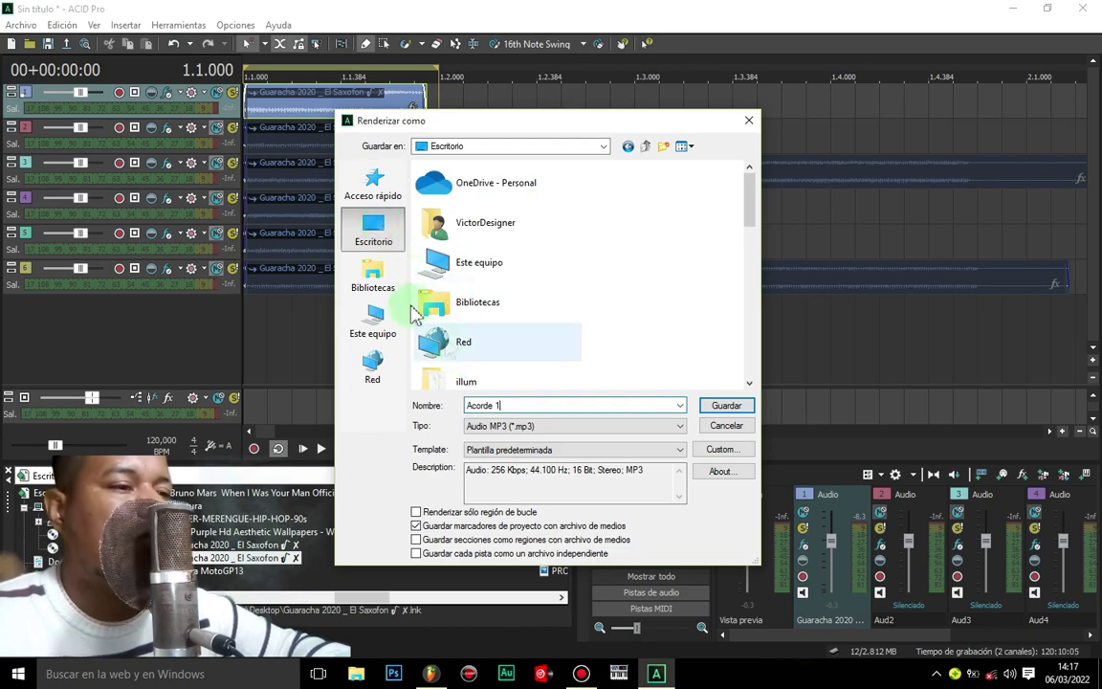
click(724, 408)
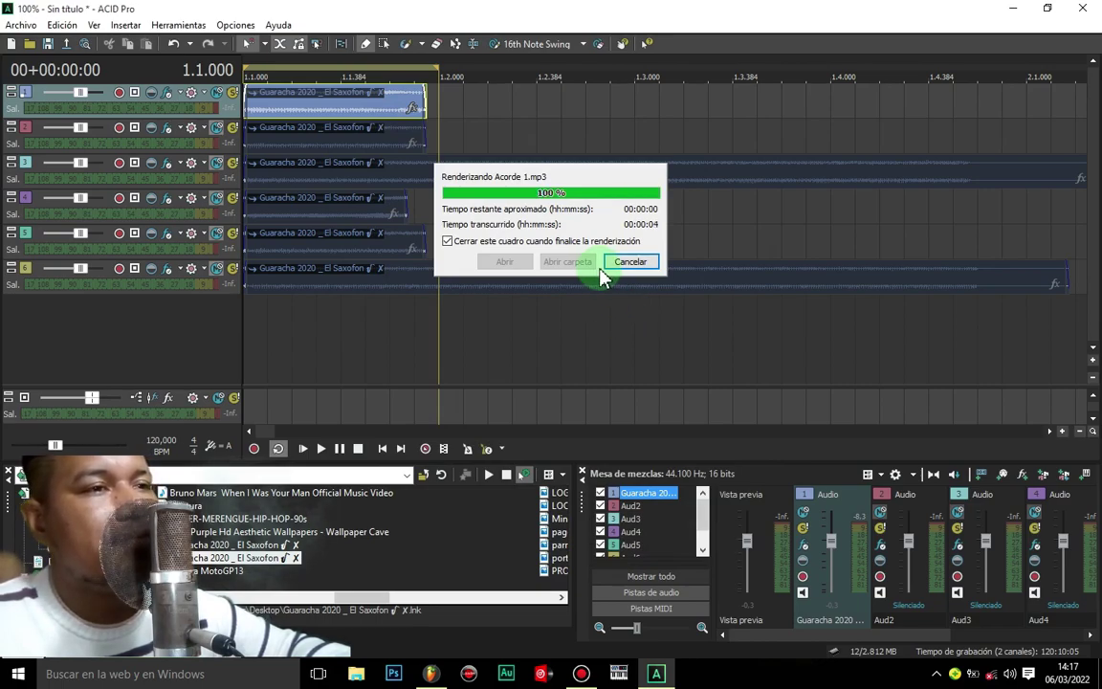
Mute track 1, unmute track 2, and render the second chord to the Desktop as Acorde 2.mp3.
click(217, 93)
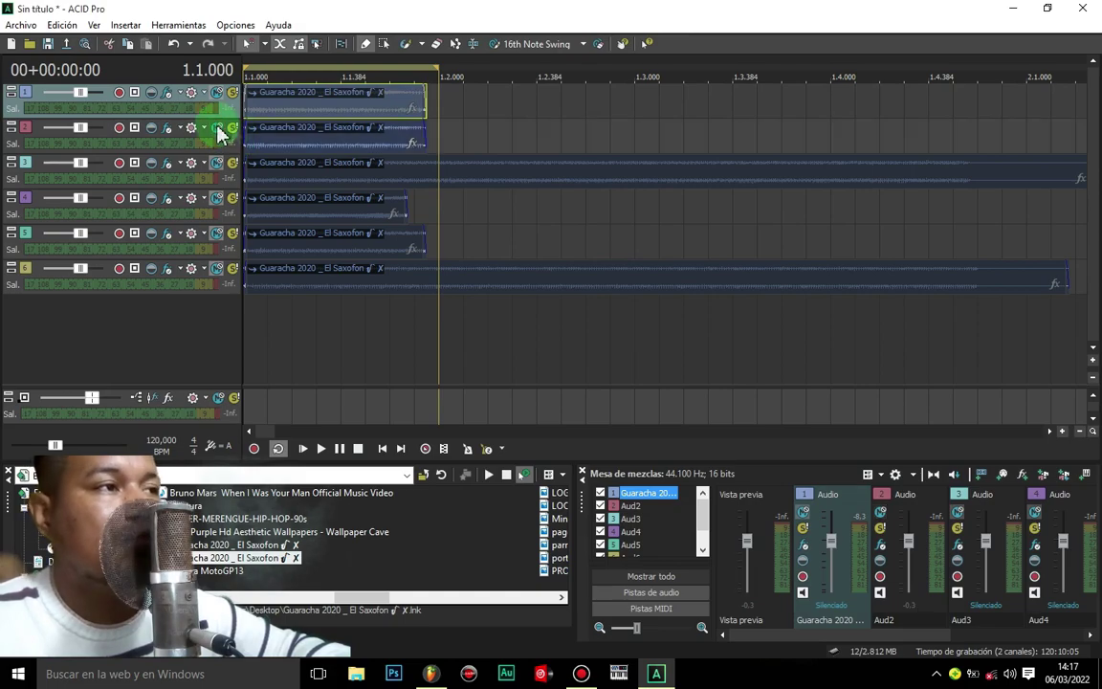
click(350, 134)
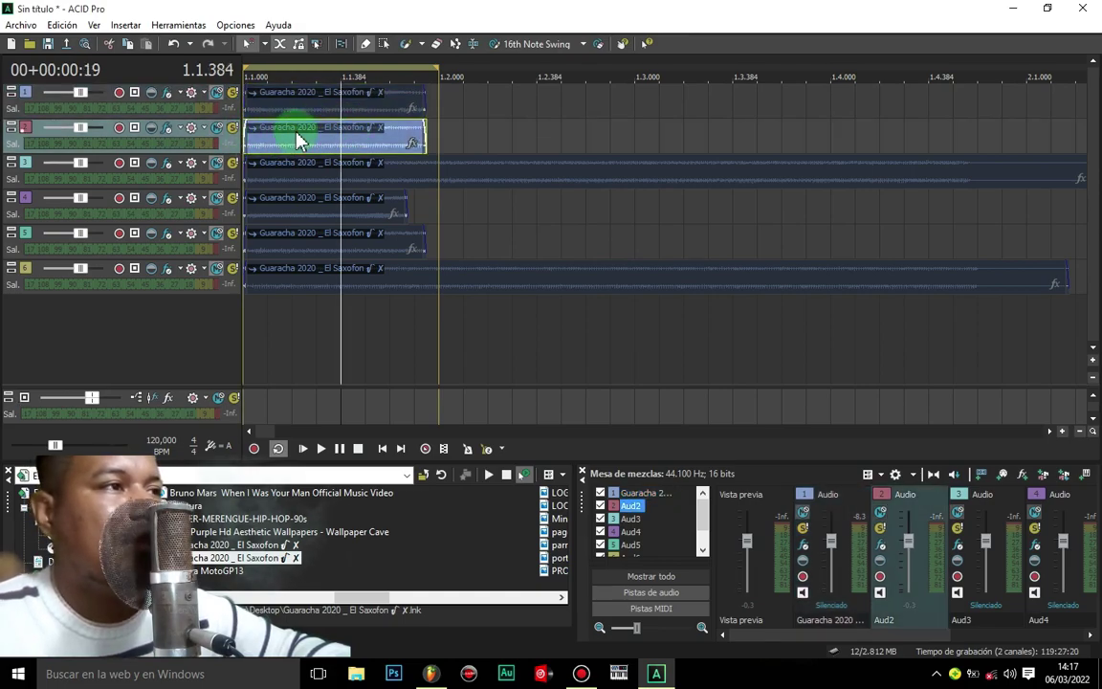
click(21, 25)
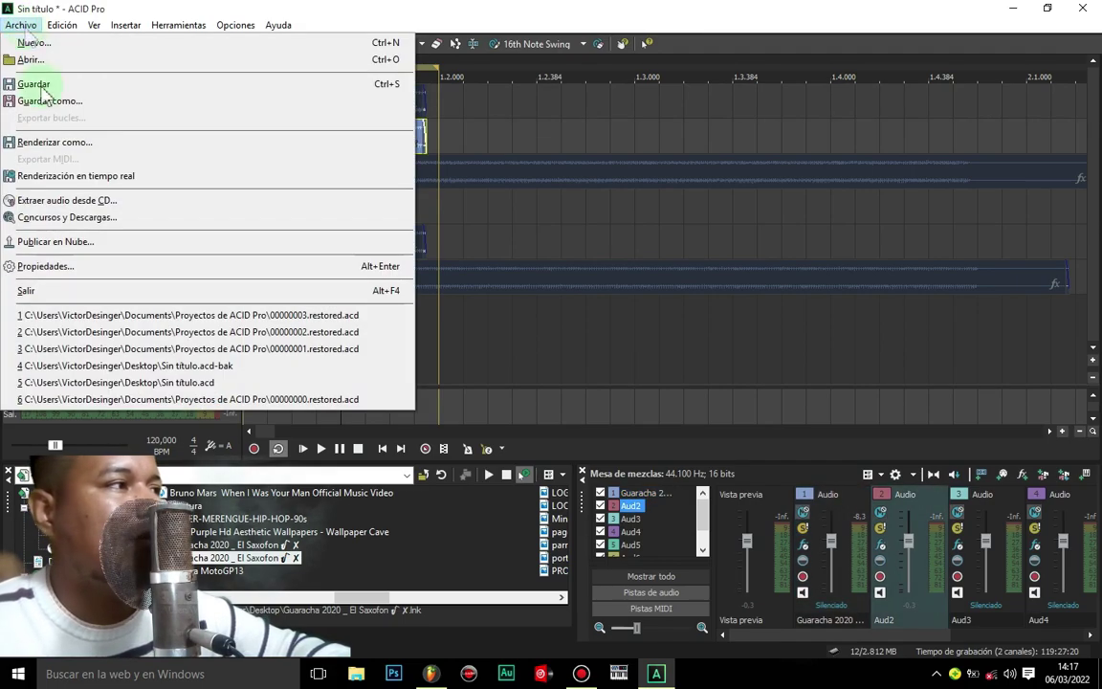
click(54, 141)
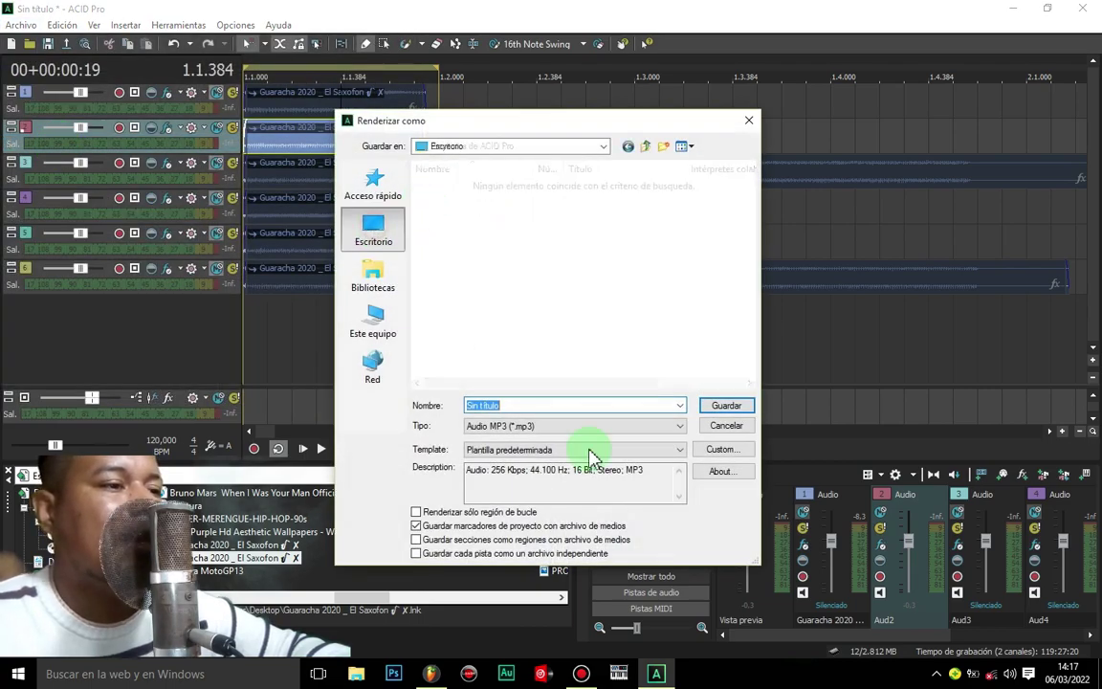
click(373, 230)
scroll(509, 327, down, 5)
click(511, 370)
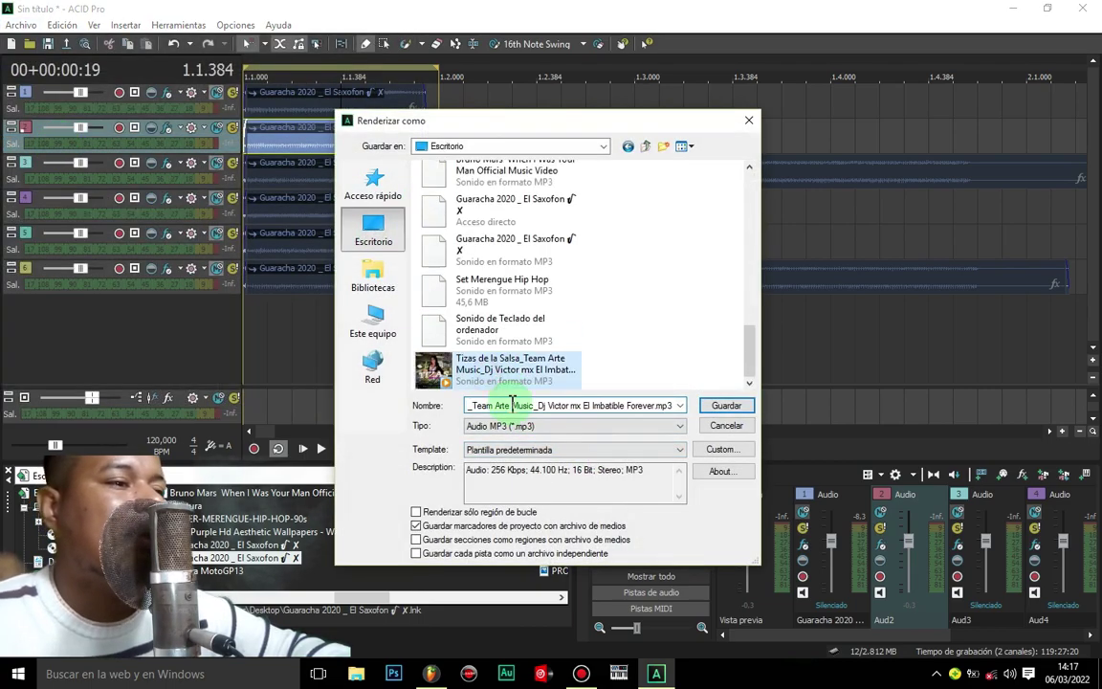
scroll(495, 342, up, 3)
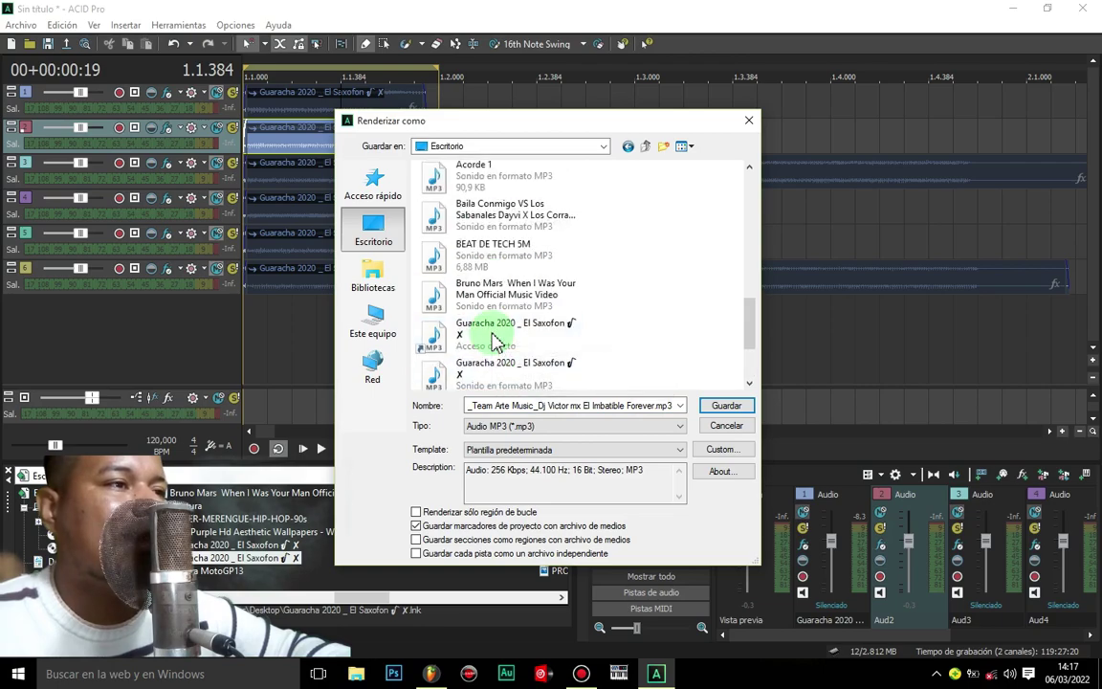
click(479, 174)
click(500, 405)
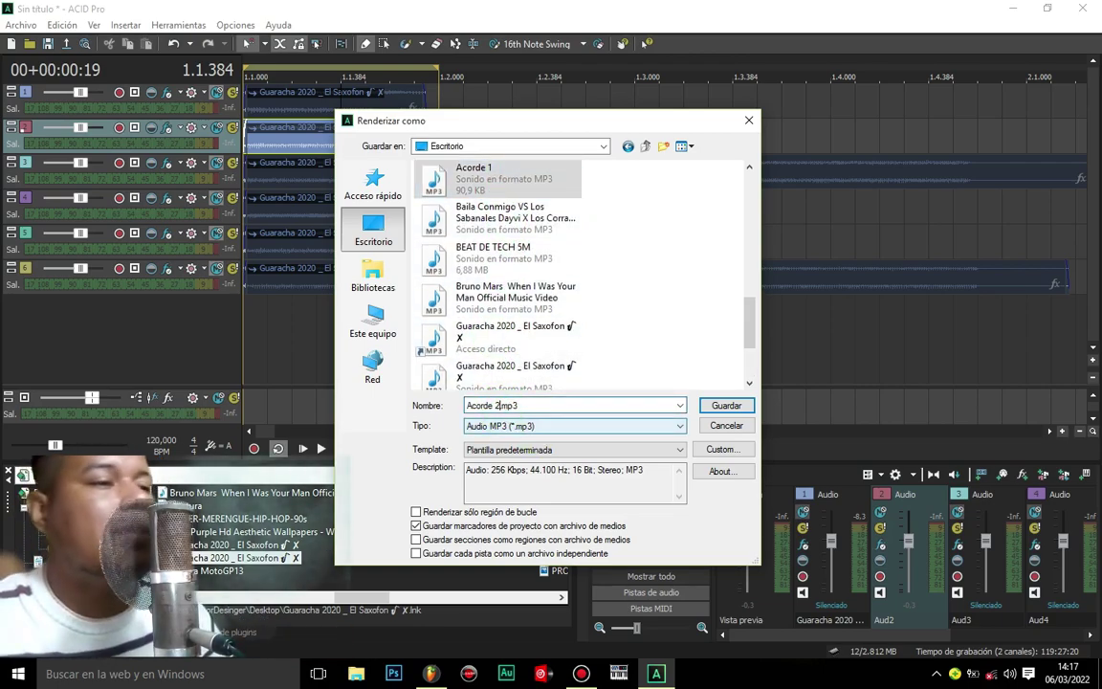
click(726, 406)
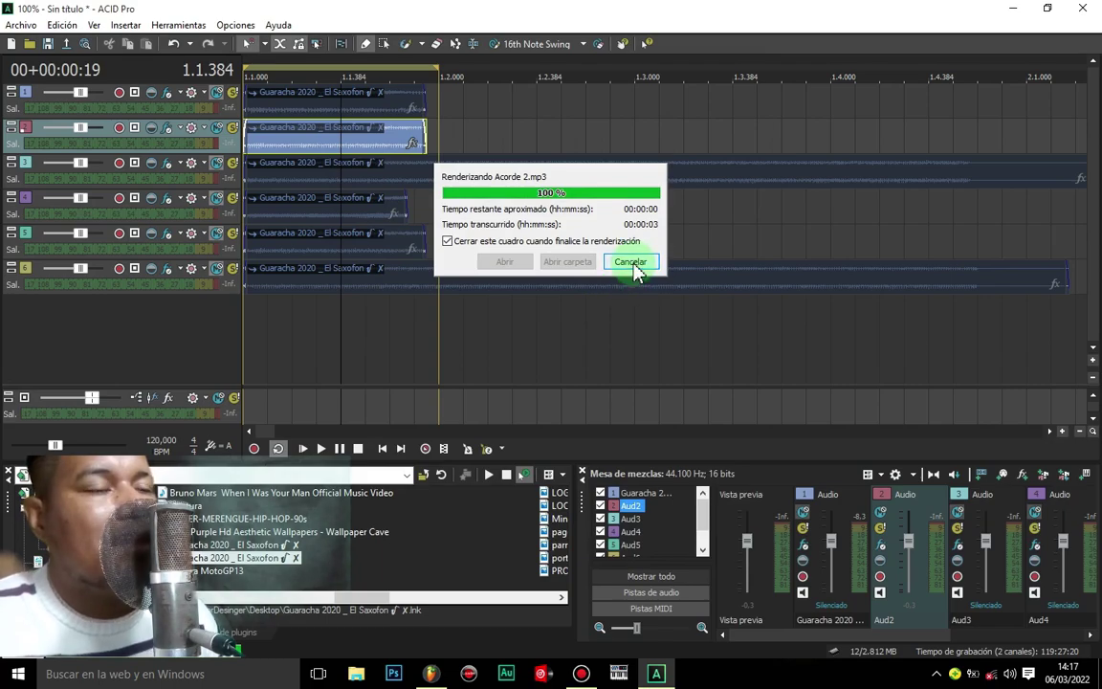
Make only track 3 audible and extend the loop region's end to just past 2.2, near the end of its clip.
click(220, 132)
click(225, 166)
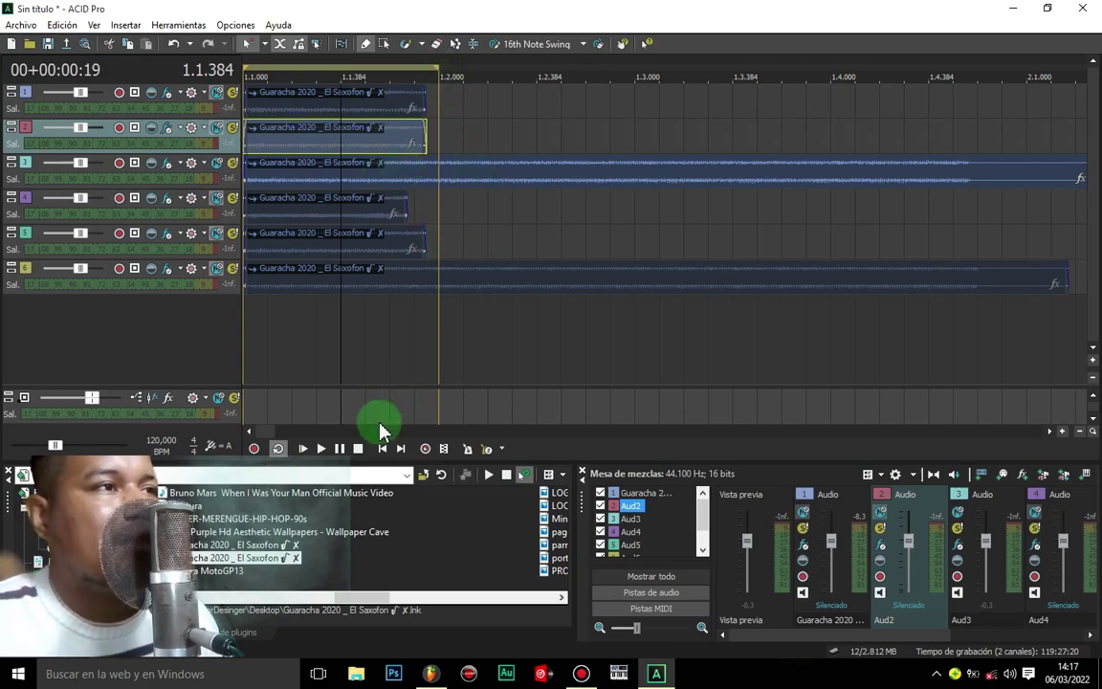
drag(285, 430, 284, 428)
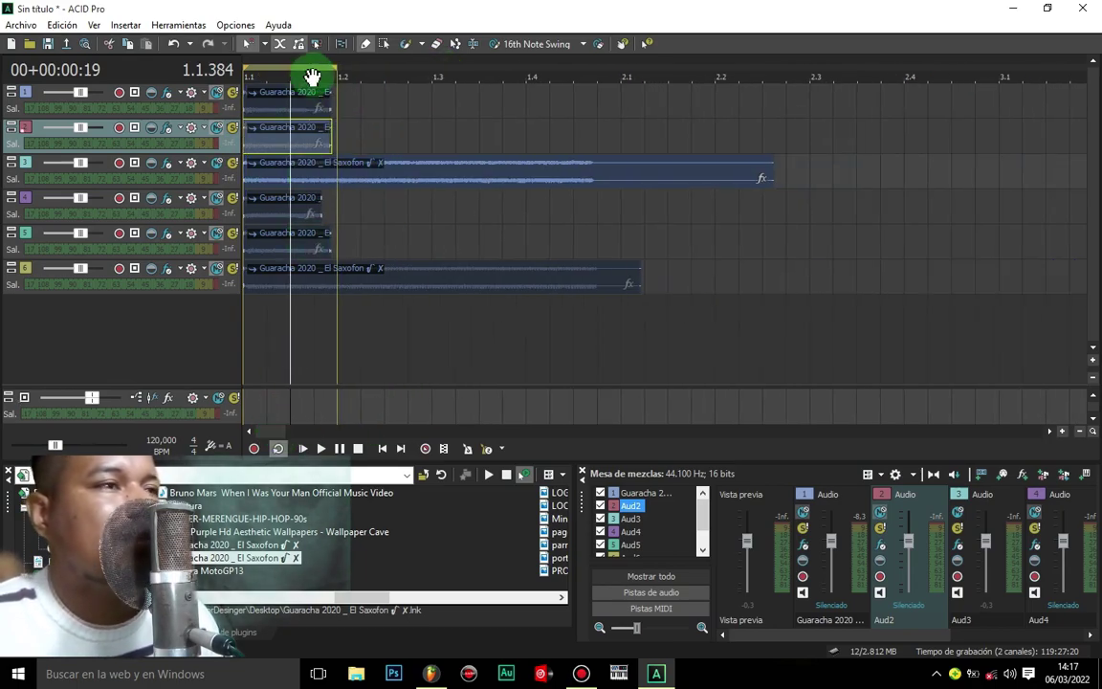
drag(337, 65, 767, 94)
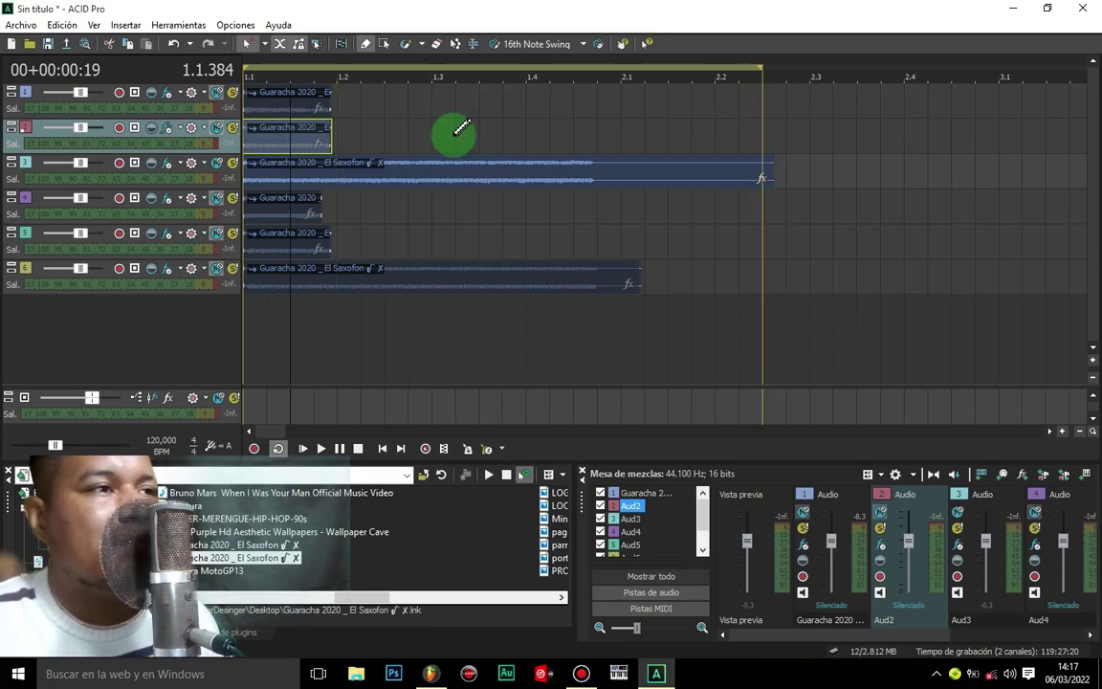
Render the third chord to the Desktop as an MP3 file named Acorde 3.
click(300, 172)
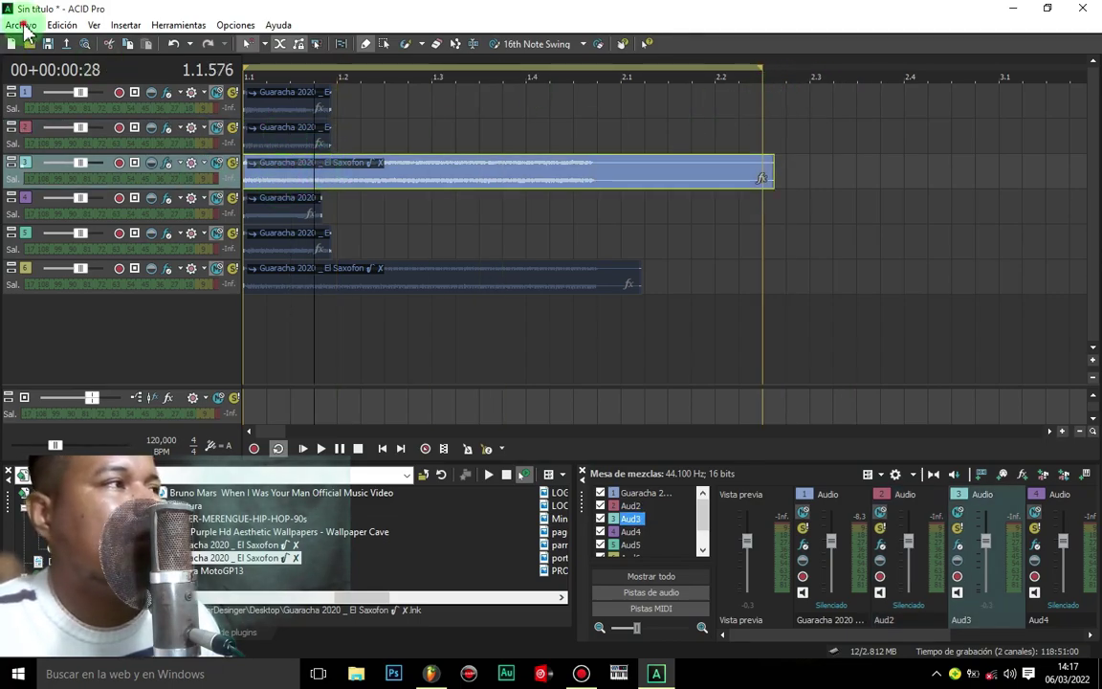
click(23, 26)
click(42, 145)
click(347, 233)
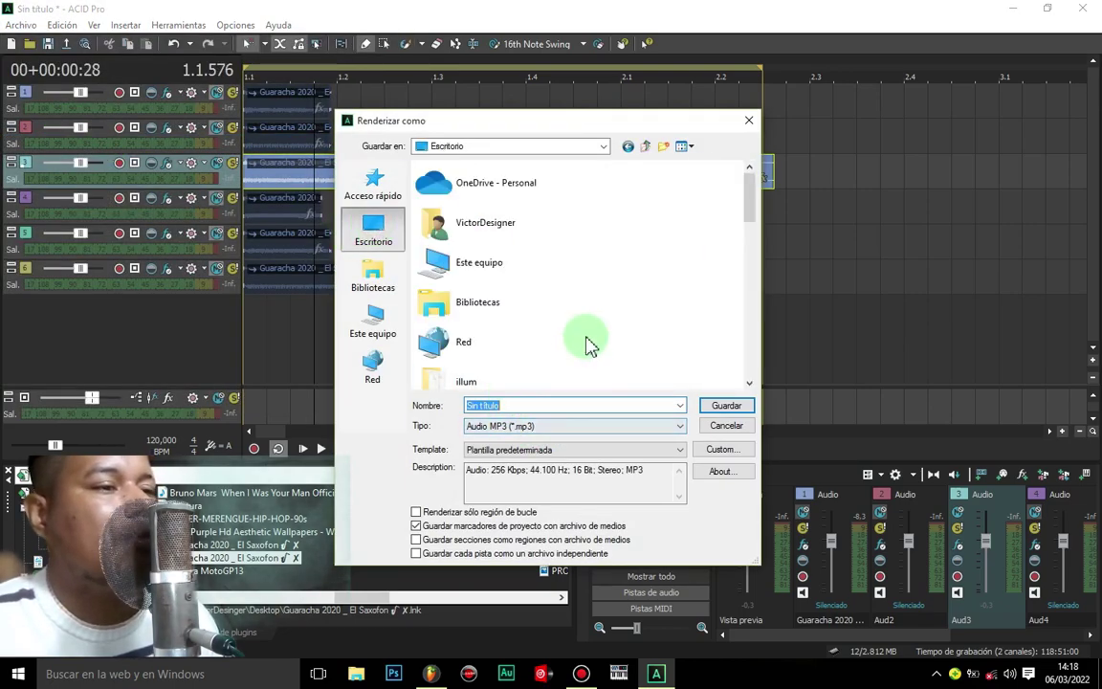
scroll(585, 325, down, 5)
click(536, 280)
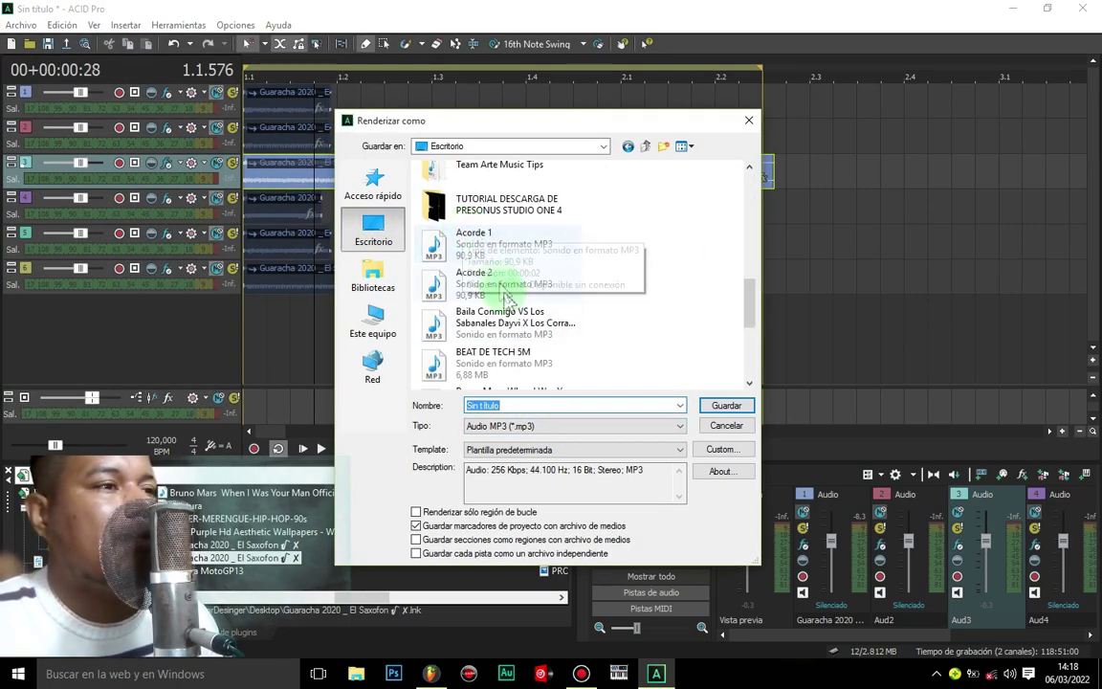
click(499, 405)
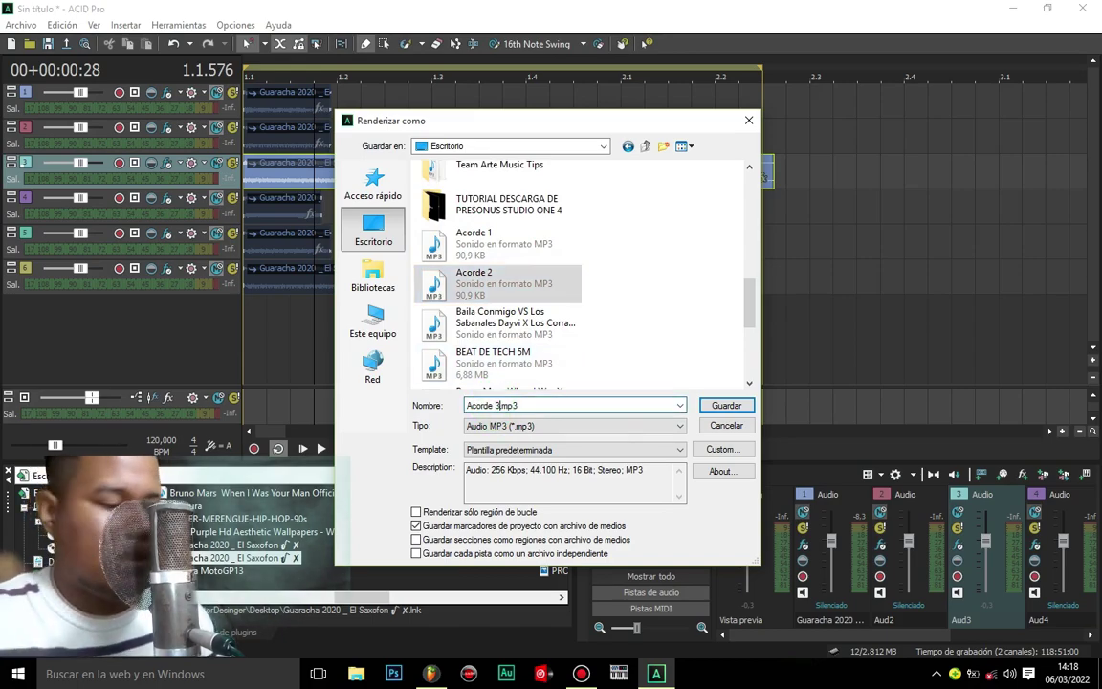
click(726, 405)
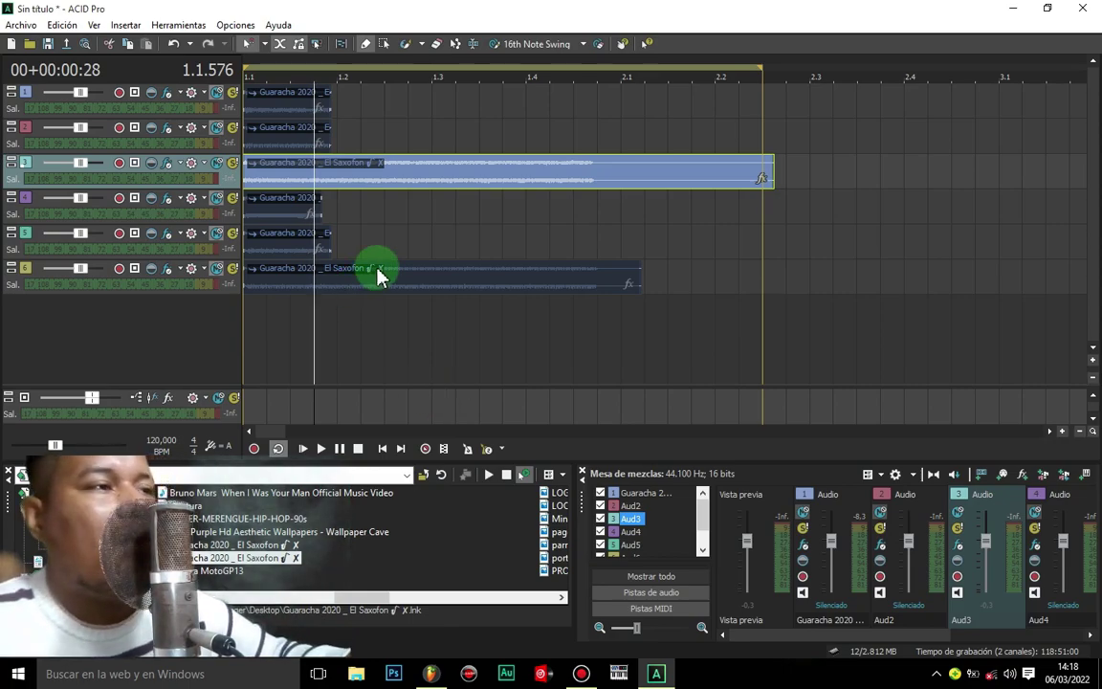
Close ACID Pro without saving the project and move the Guaracha 2020 _ El Saxofon file over beside the other desktop icons.
click(1091, 8)
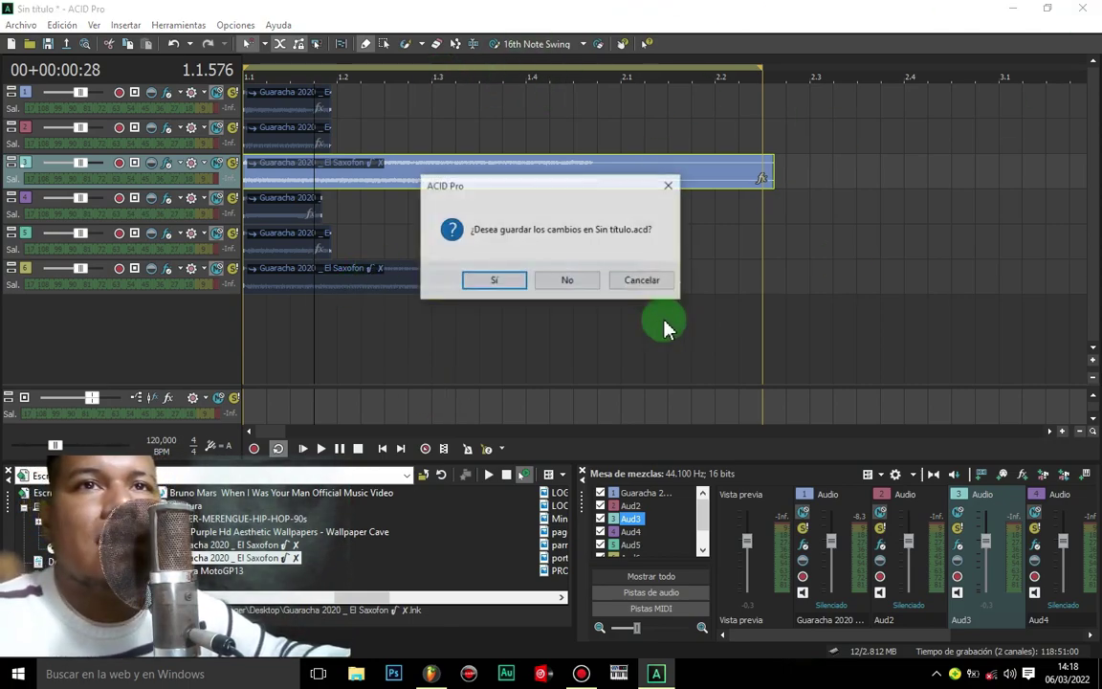
click(572, 281)
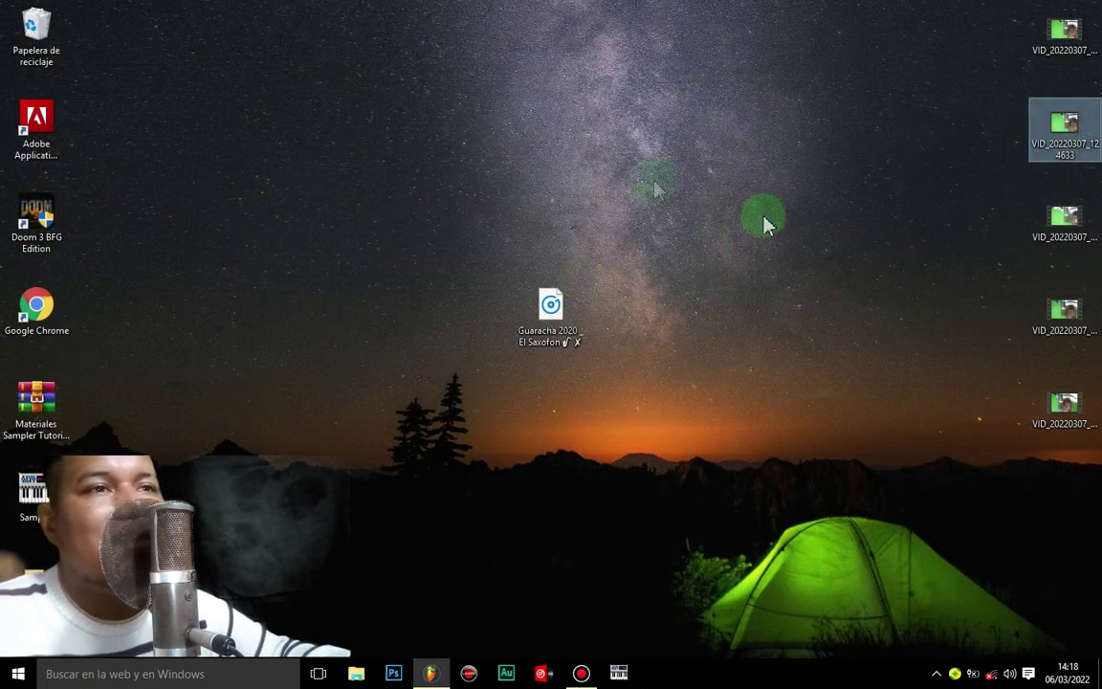
drag(554, 316, 149, 53)
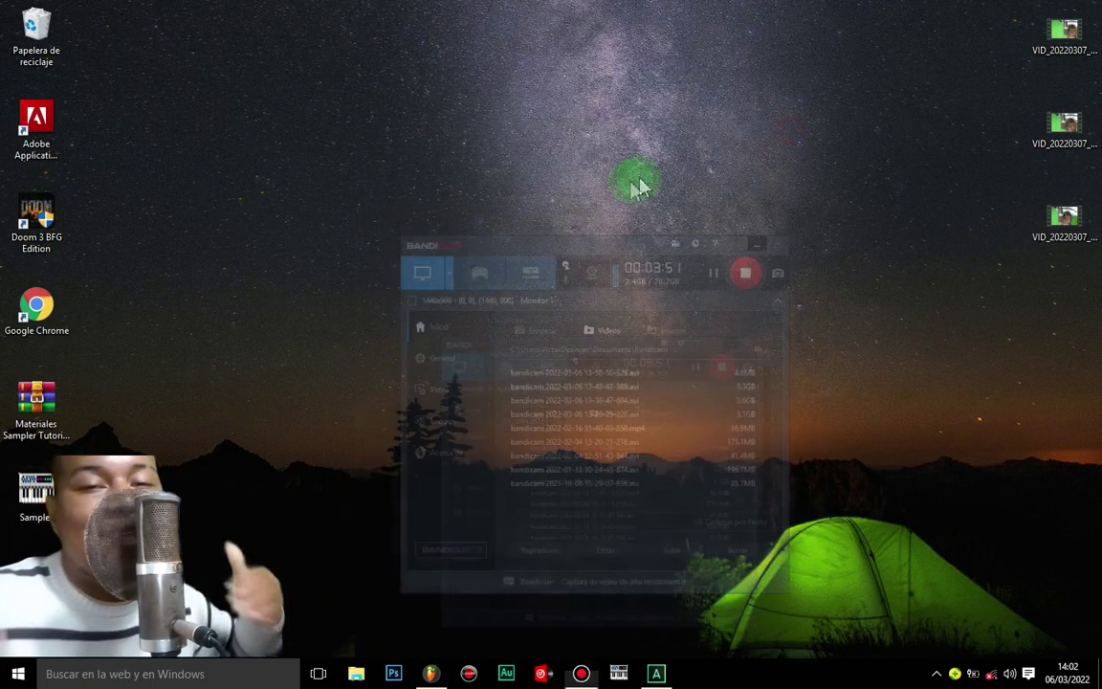
right_click(641, 180)
click(764, 249)
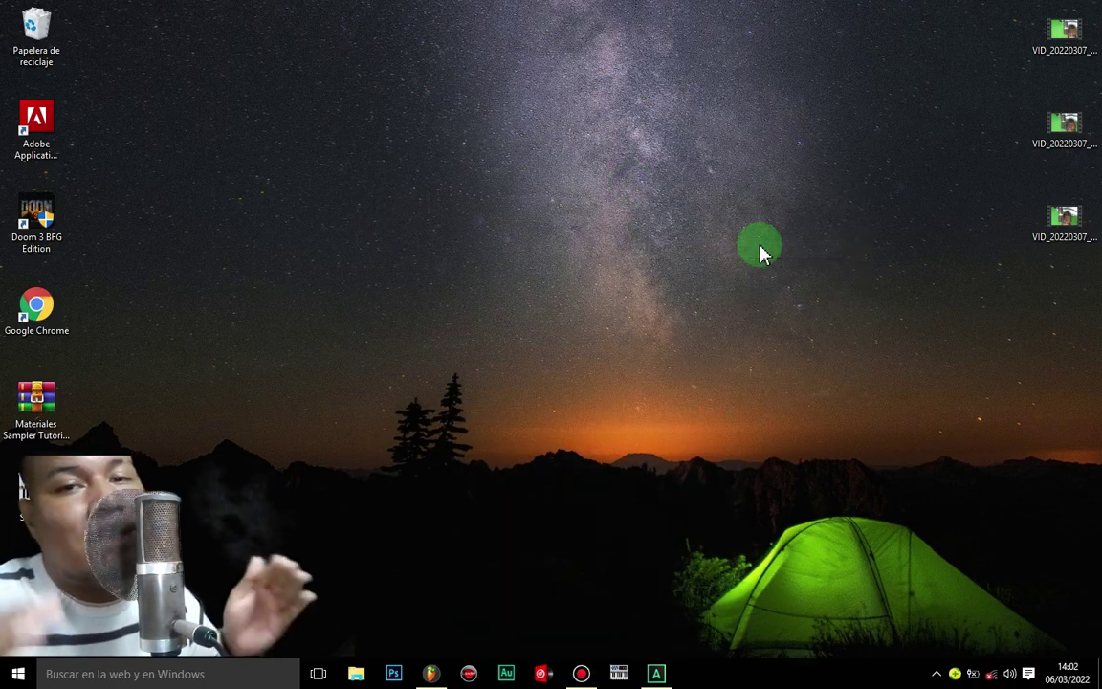
right_click(490, 209)
click(549, 268)
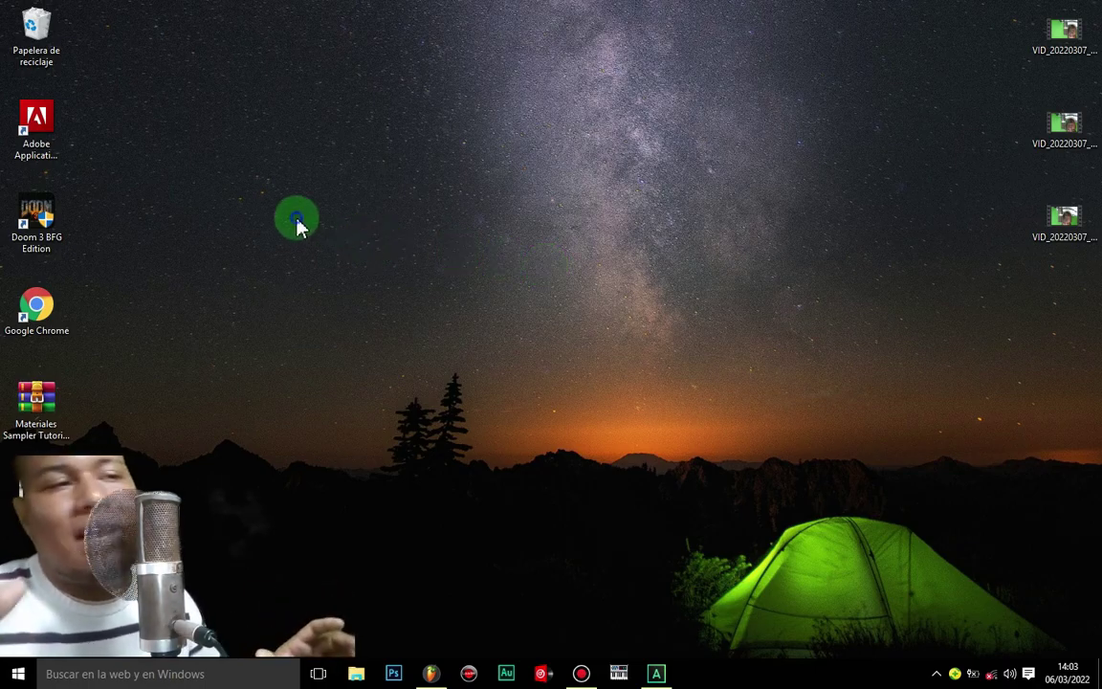
right_click(266, 195)
click(334, 296)
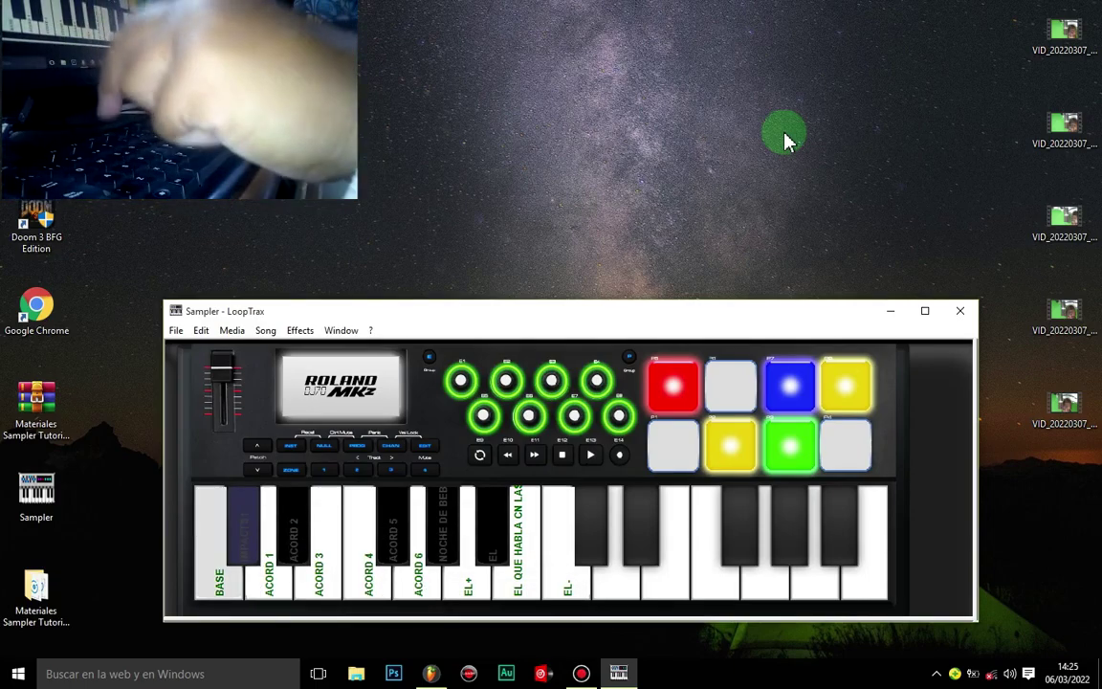
Play the finished sampler in LoopTrax, triggering its saxophone chord samples and the IMPACTS1 sample.
key(s)
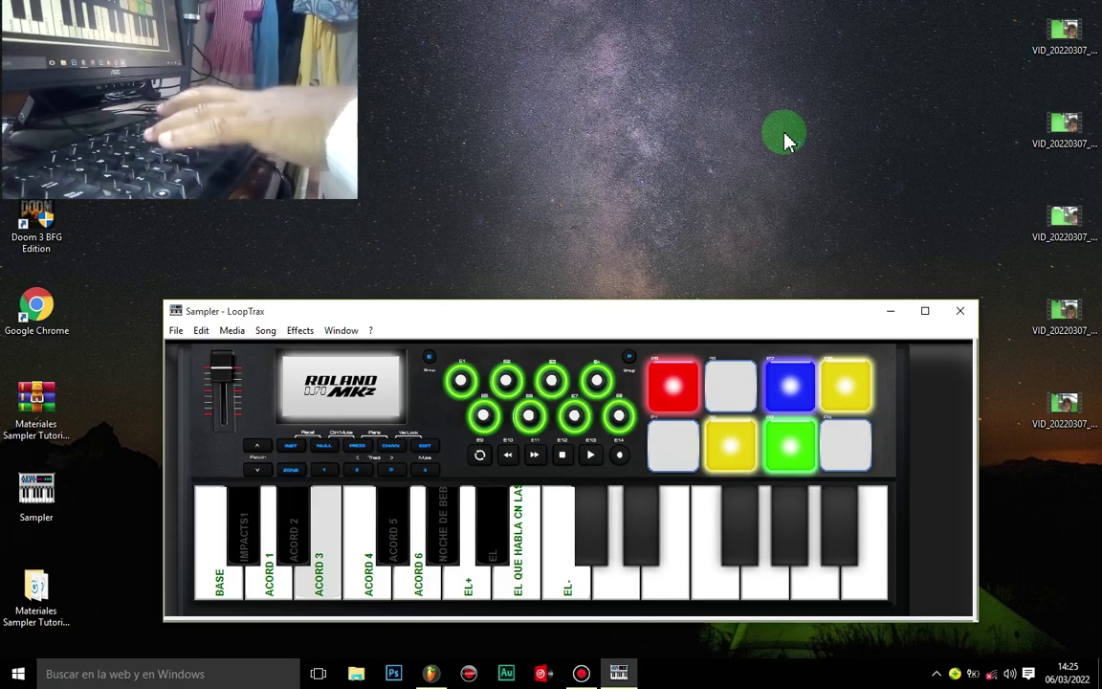
key(r)
key(5)
key(t)
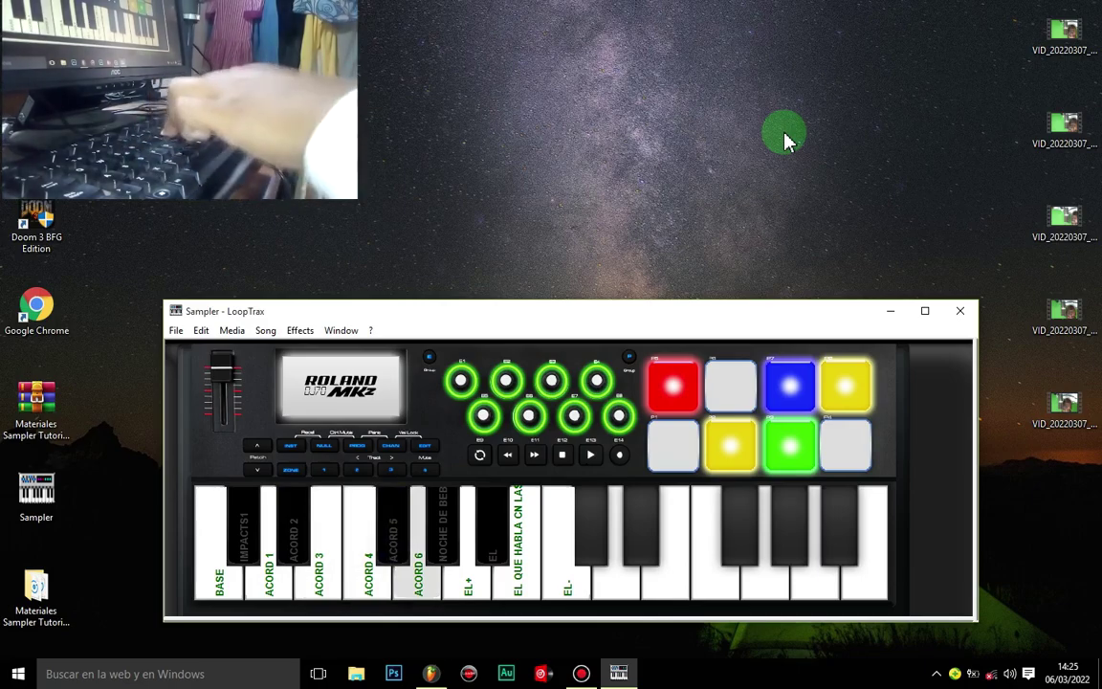
key(w)
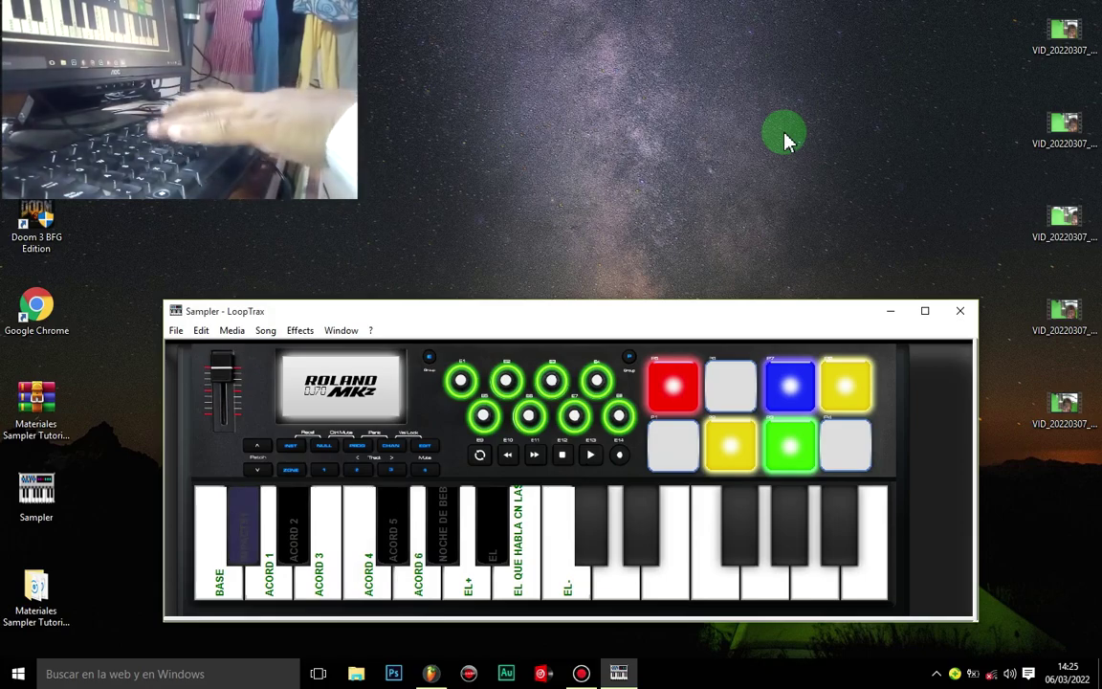
key(e)
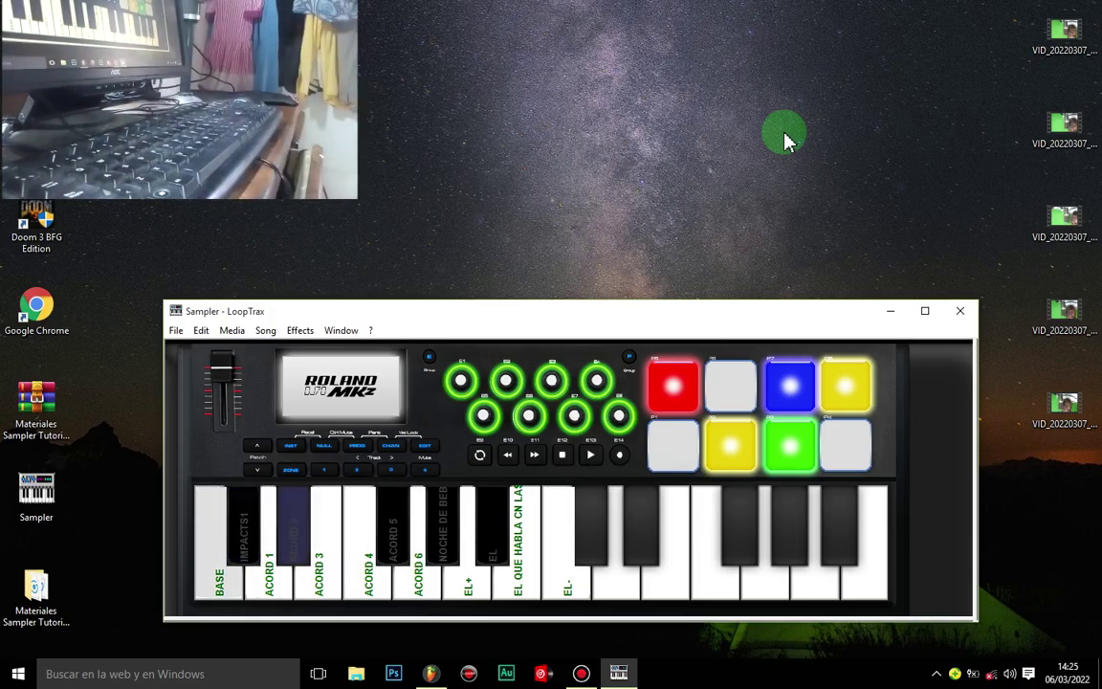
Play a melody with the ACORD 1, ACORD 2 and ACORD 3 samples over the running BASE sample.
key(w)
key(3)
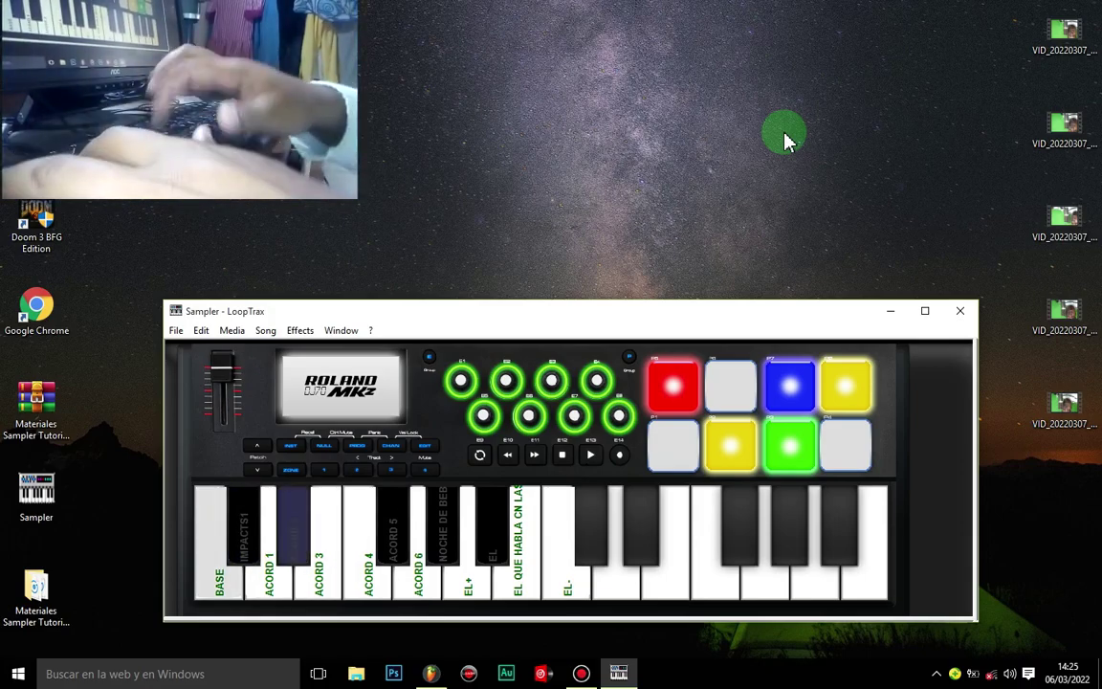
key(w)
key(w)
key(3)
key(e)
key(w)
key(3)
key(w)
key(e)
key(e)
key(e)
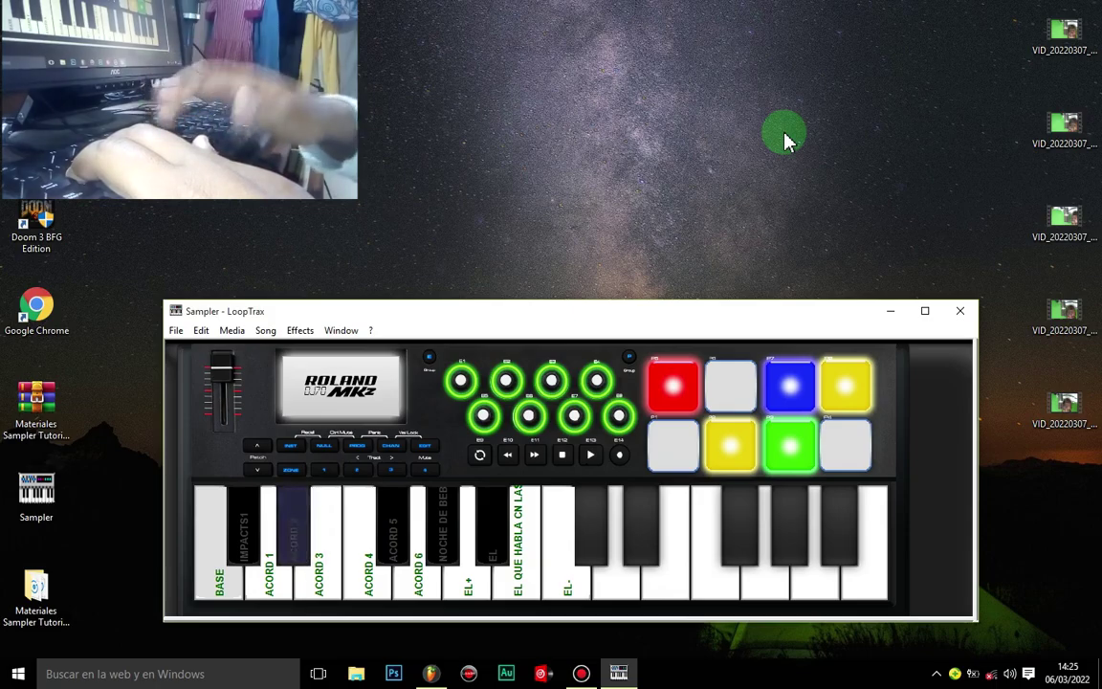
key(e)
key(3)
key(e)
key(e)
key(e)
key(3)
key(e)
key(3)
key(e)
key(3)
key(e)
key(3)
key(3)
key(e)
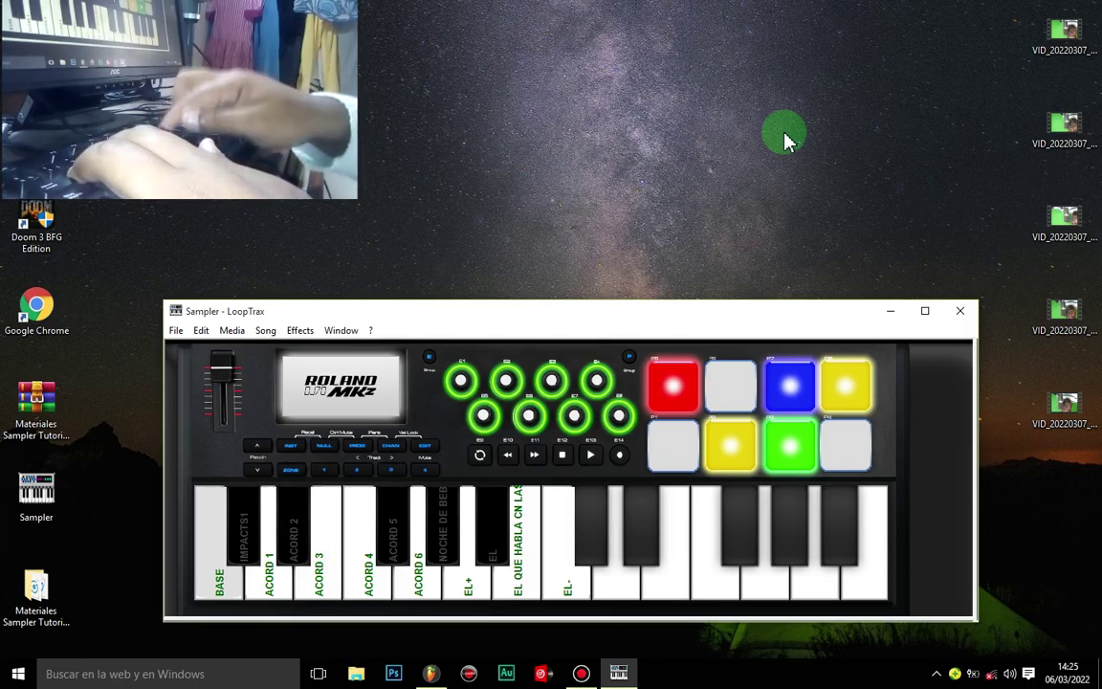
key(w)
key(w)
key(3)
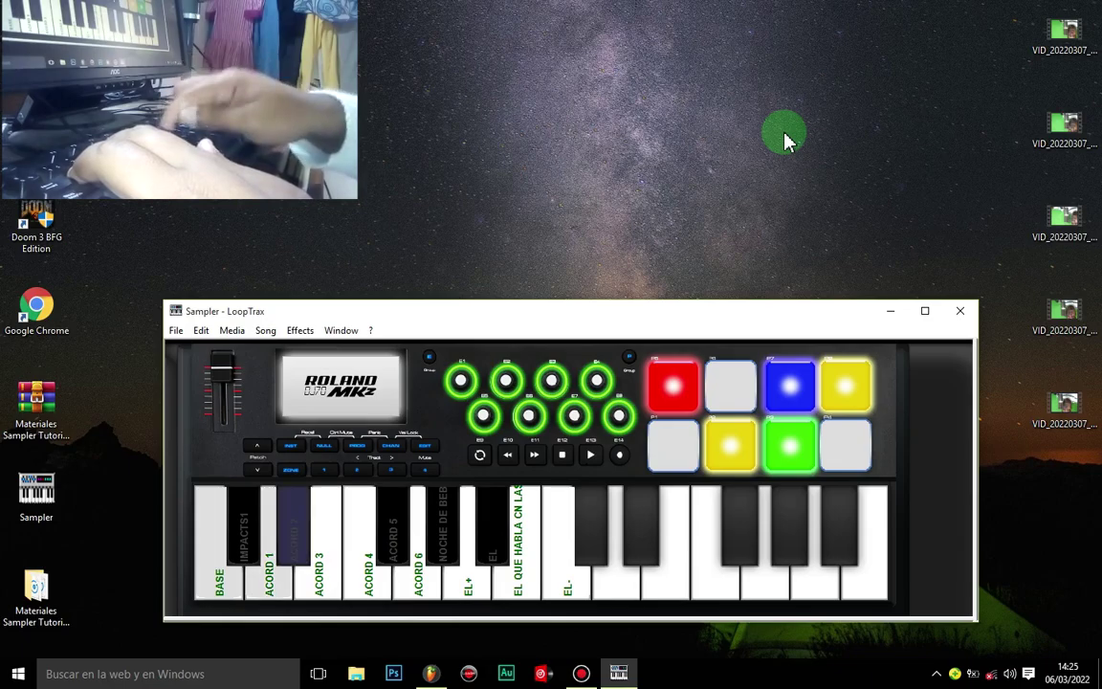
key(3)
key(3)
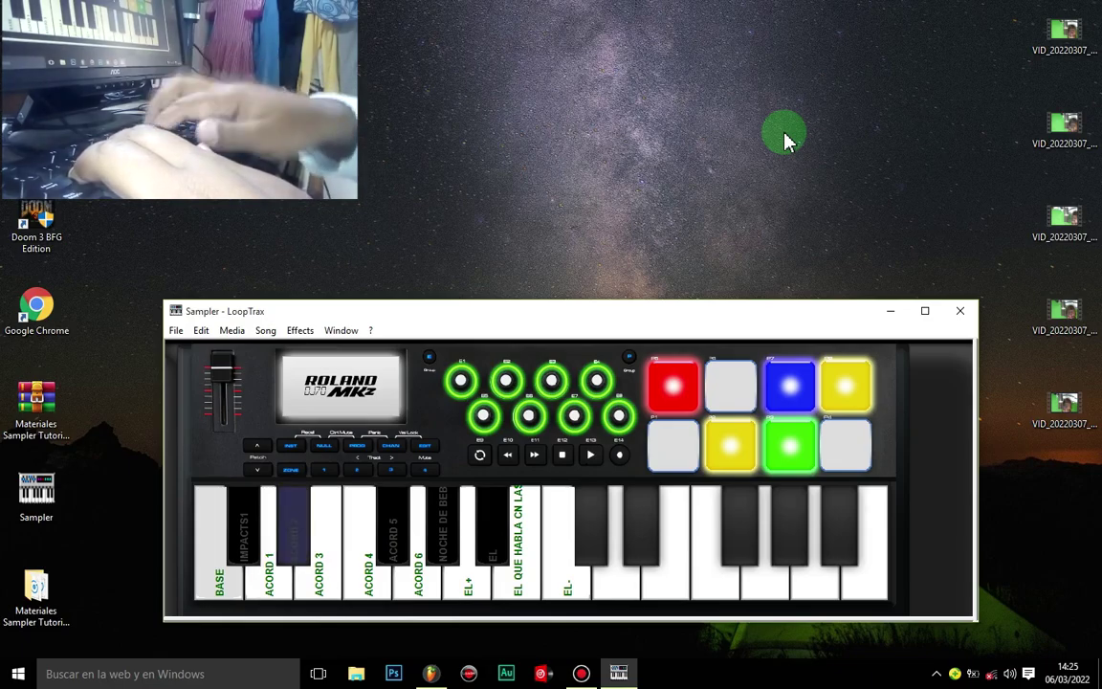
key(w)
key(w)
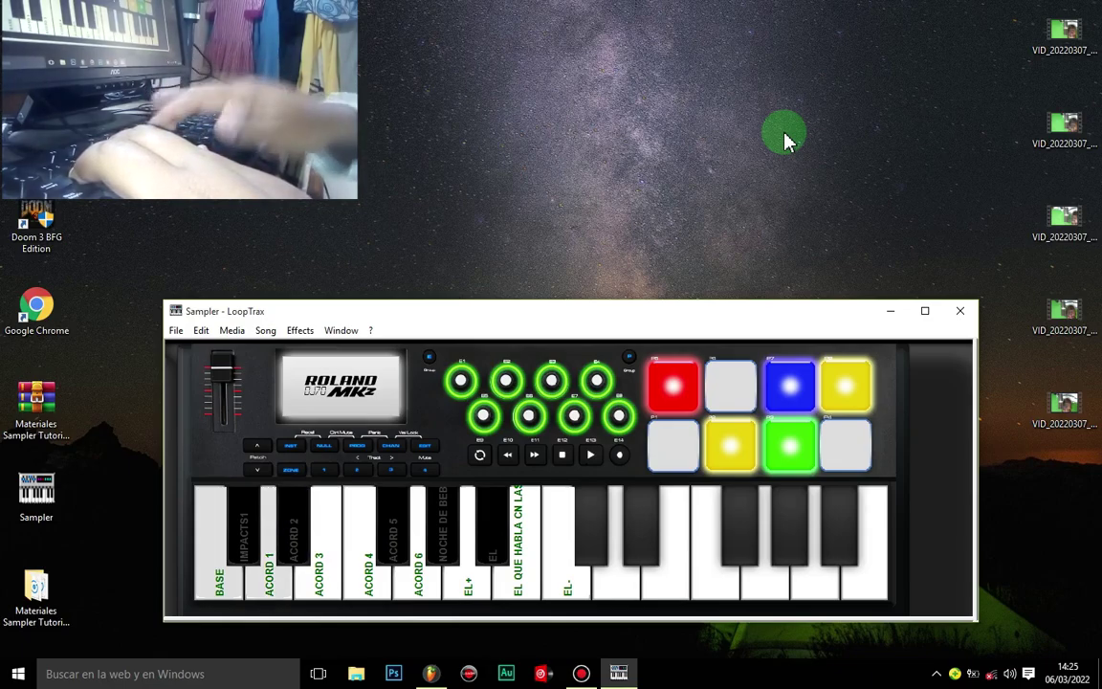
Play a phrase through ACORD 1, ACORD 2, ACORD 3, ACORD 4 and ACORD 6, ending it with the IMPACTS1 sample.
key(w)
key(w)
key(e)
key(r)
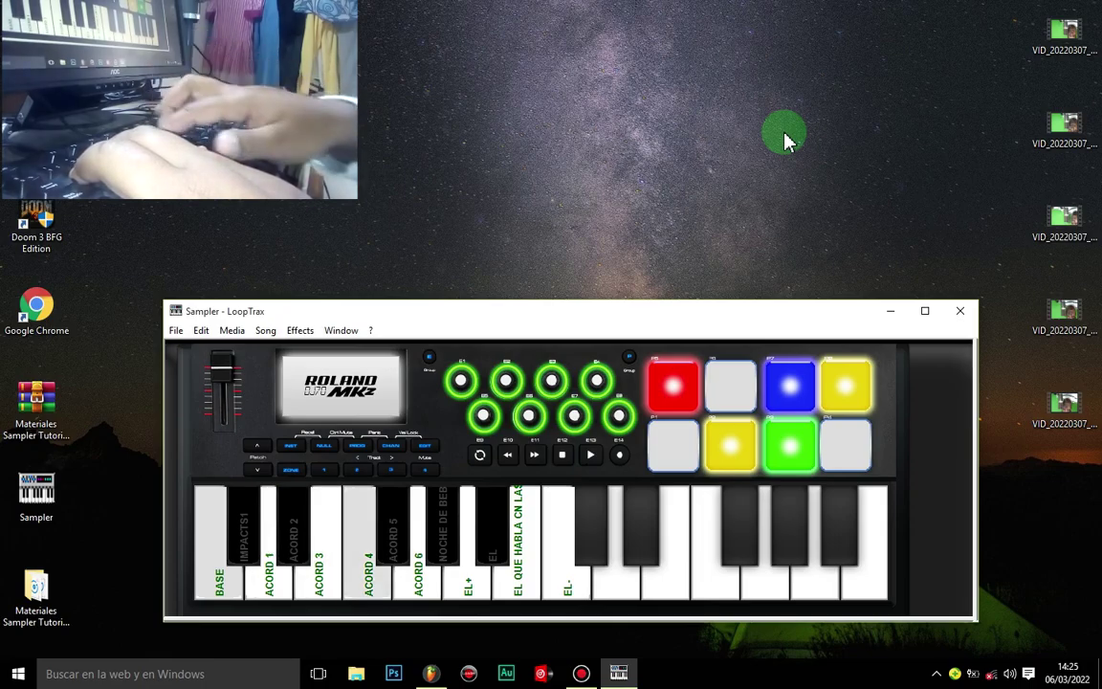
key(t)
key(t)
key(t)
key(w)
key(w)
key(3)
key(e)
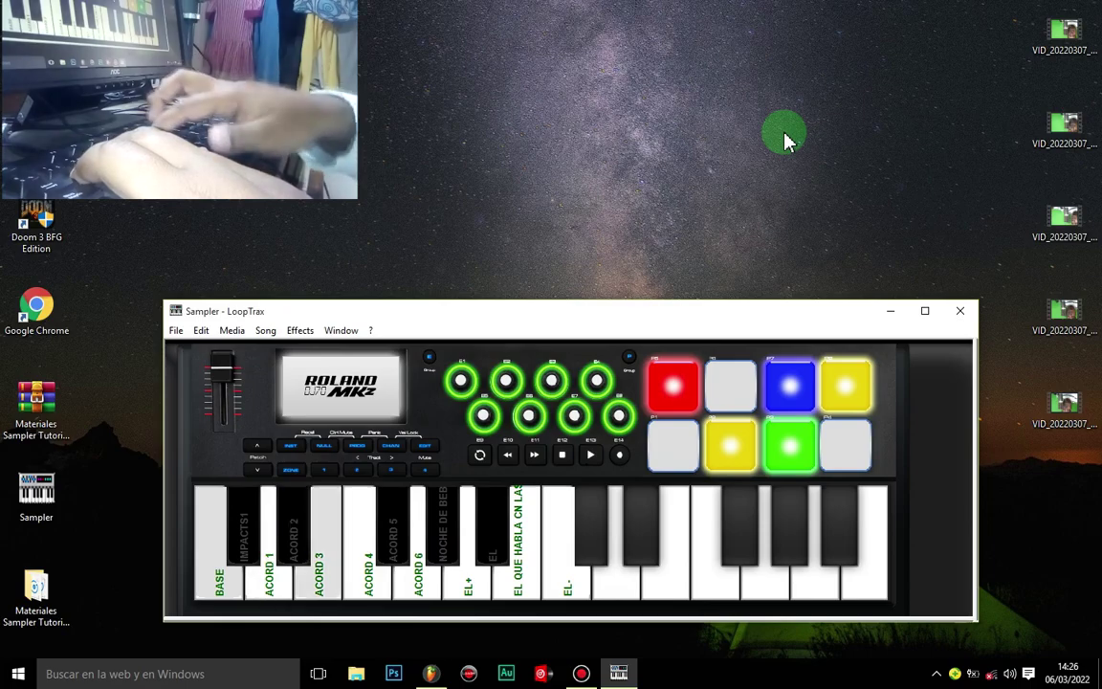
key(w)
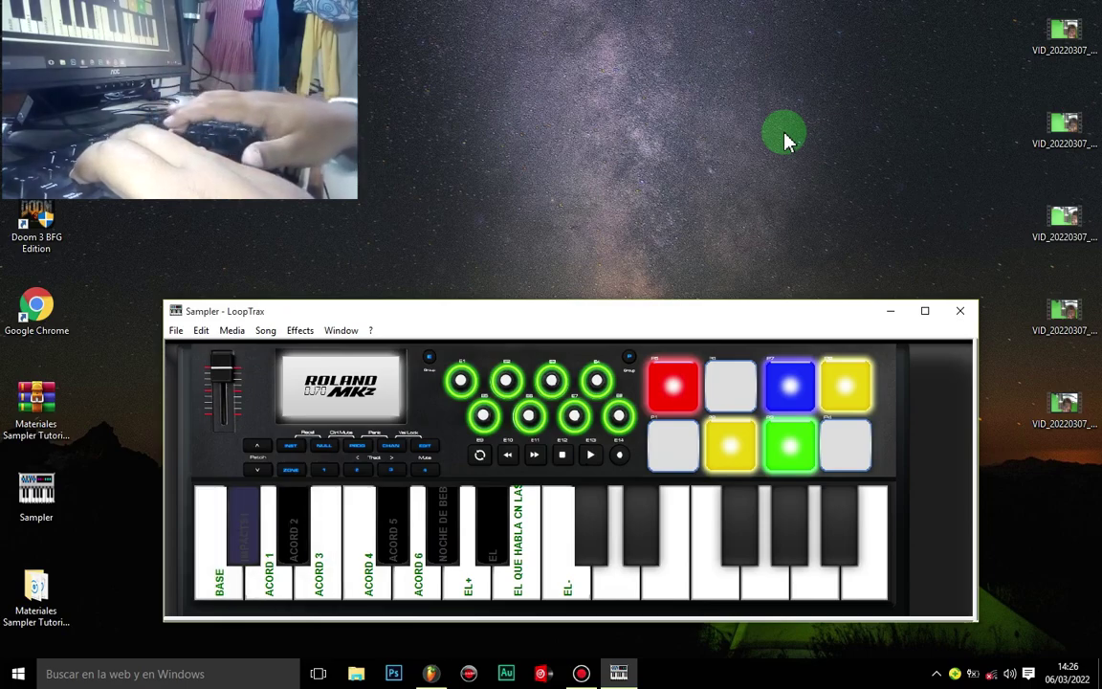
Restart the BASE sample and play ACORD 1, ACORD 2, ACORD 3 and ACORD 6 over it, ending on IMPACTS1.
key(q)
key(w)
key(3)
key(e)
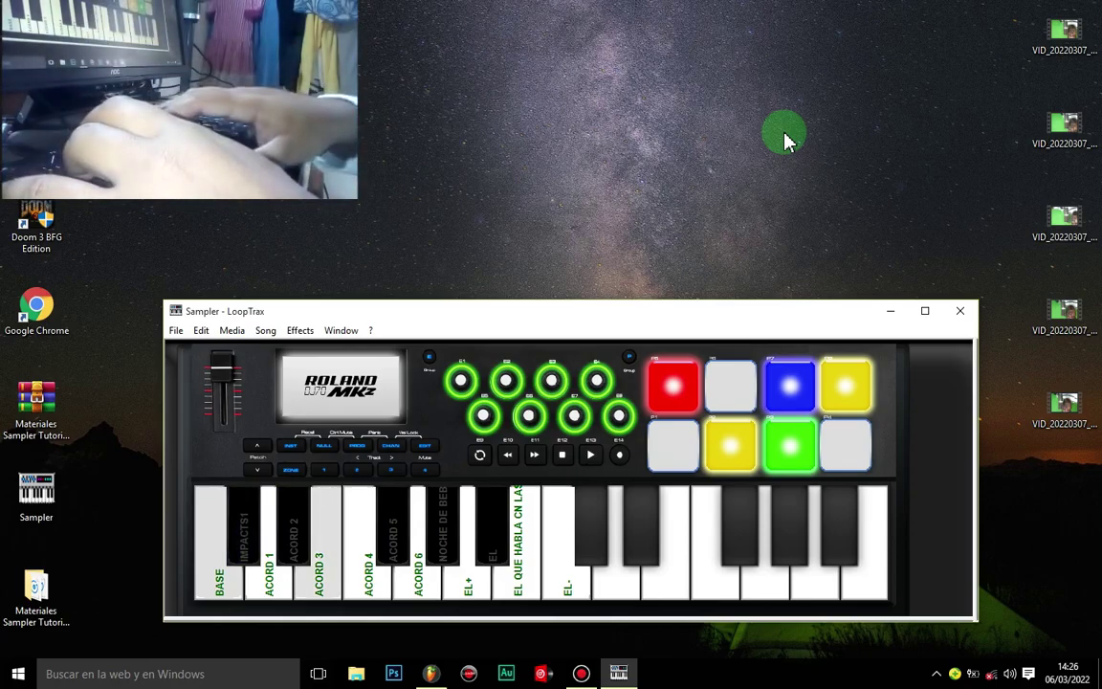
key(f)
key(t)
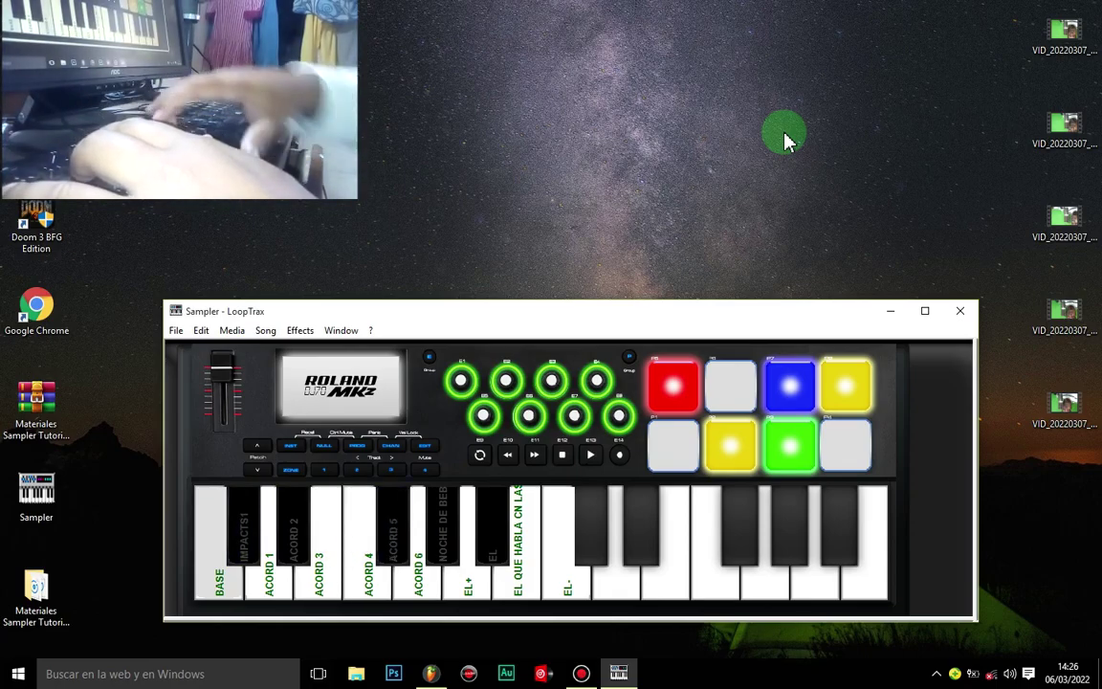
key(g)
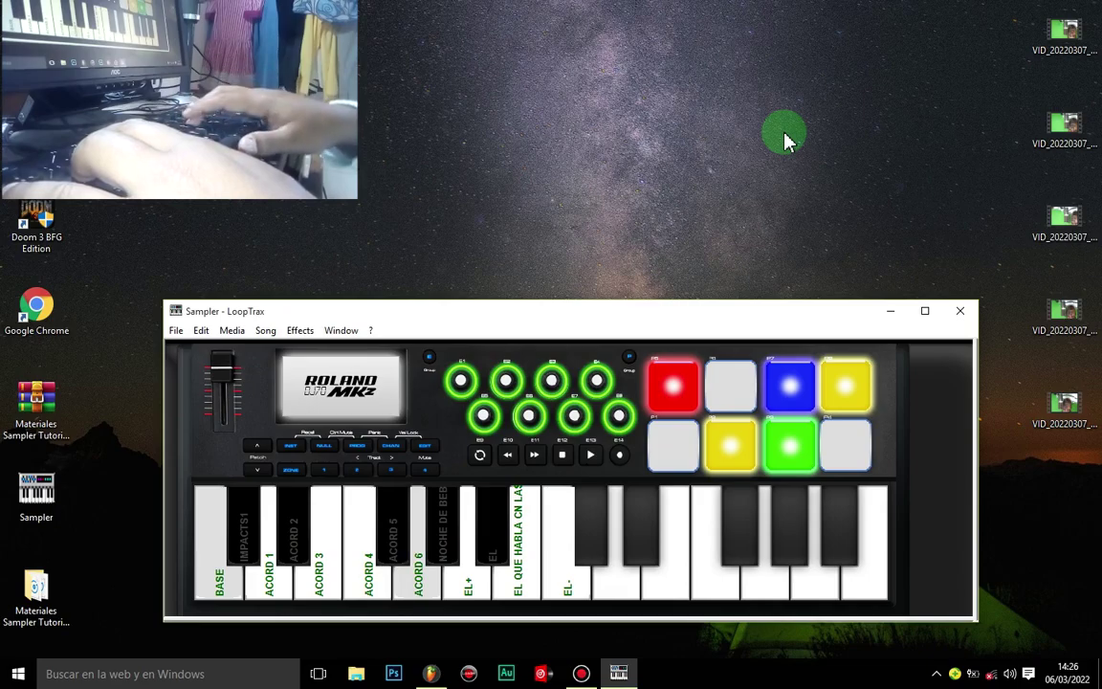
key(s)
key(e)
key(d)
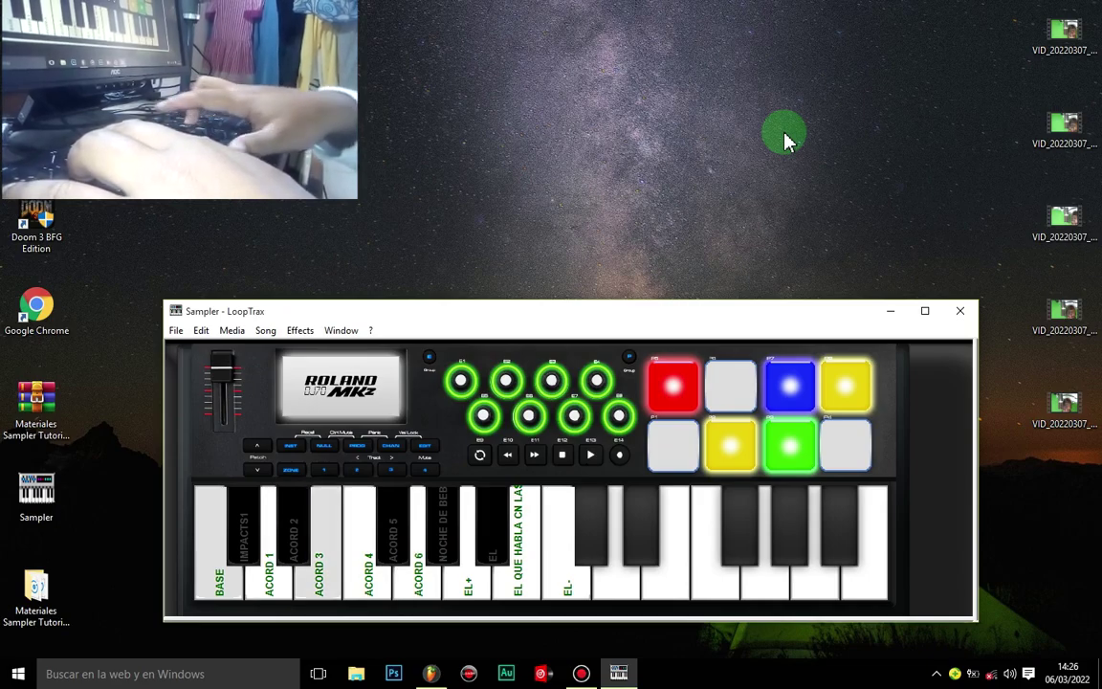
key(w)
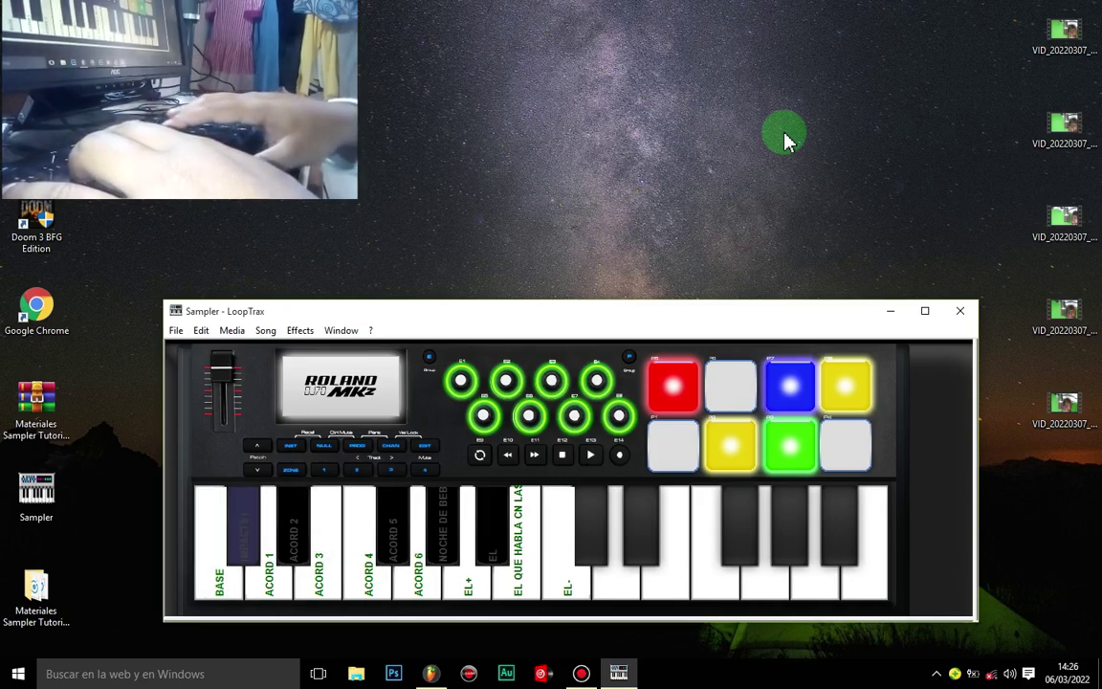
Play a closing phrase with the saxophone chord samples over BASE and finish it with IMPACTS1.
key(e)
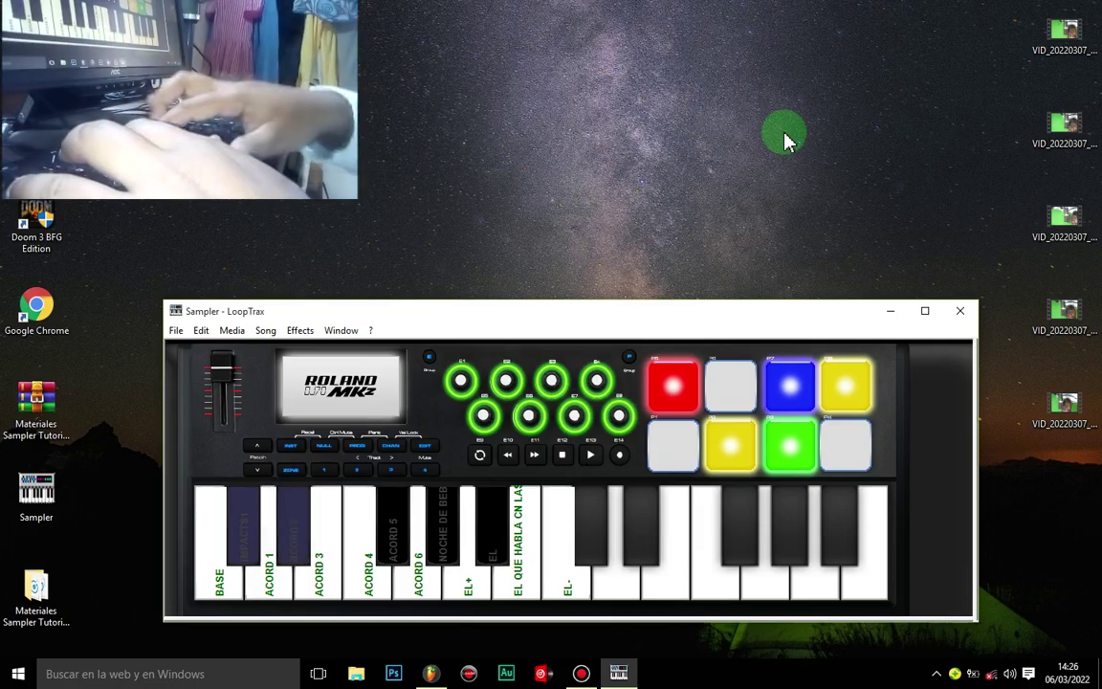
key(s)
key(a)
key(s)
key(e)
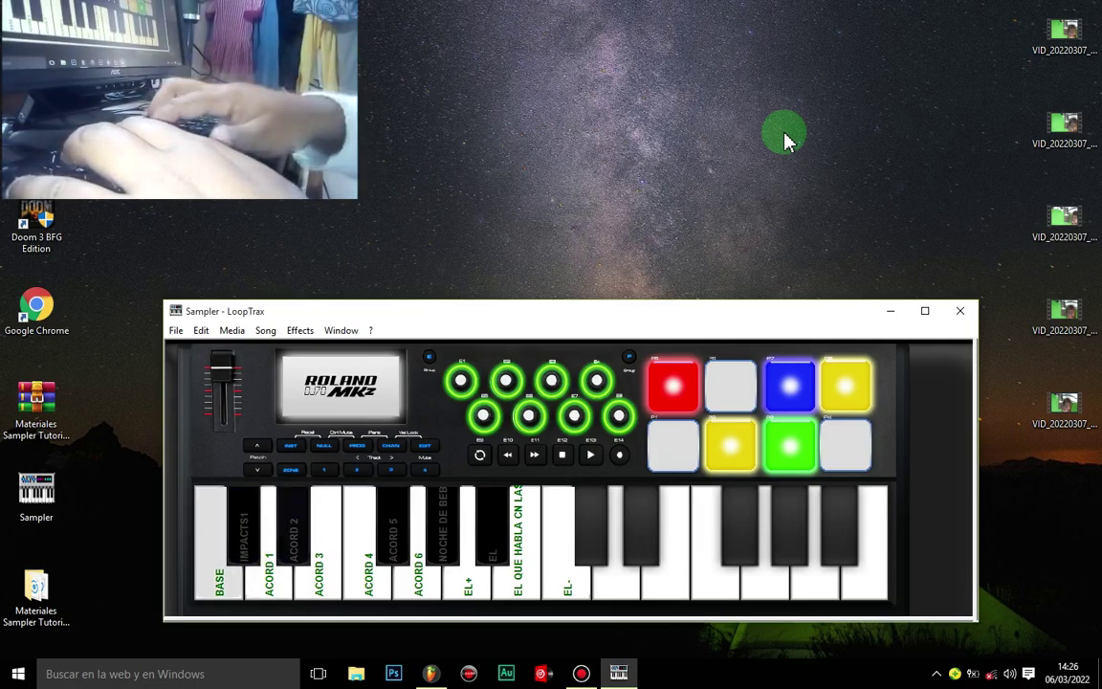
key(e)
key(e)
key(s)
key(e)
key(d)
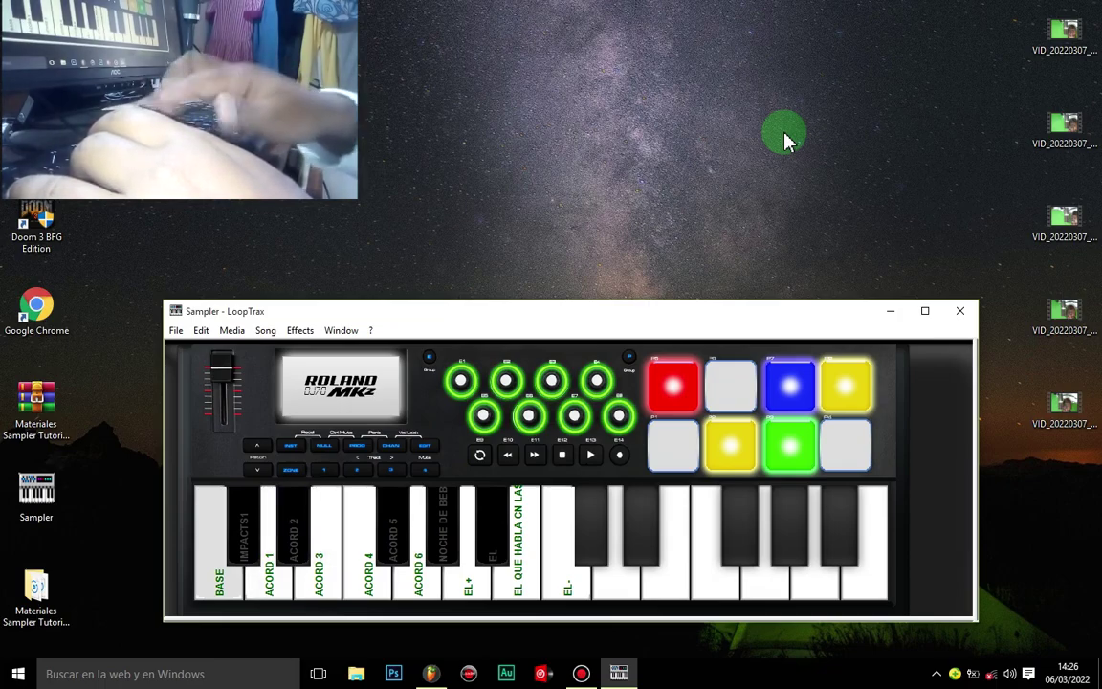
key(s)
key(d)
key(s)
key(e)
key(e)
key(s)
key(e)
key(d)
key(e)
key(w)
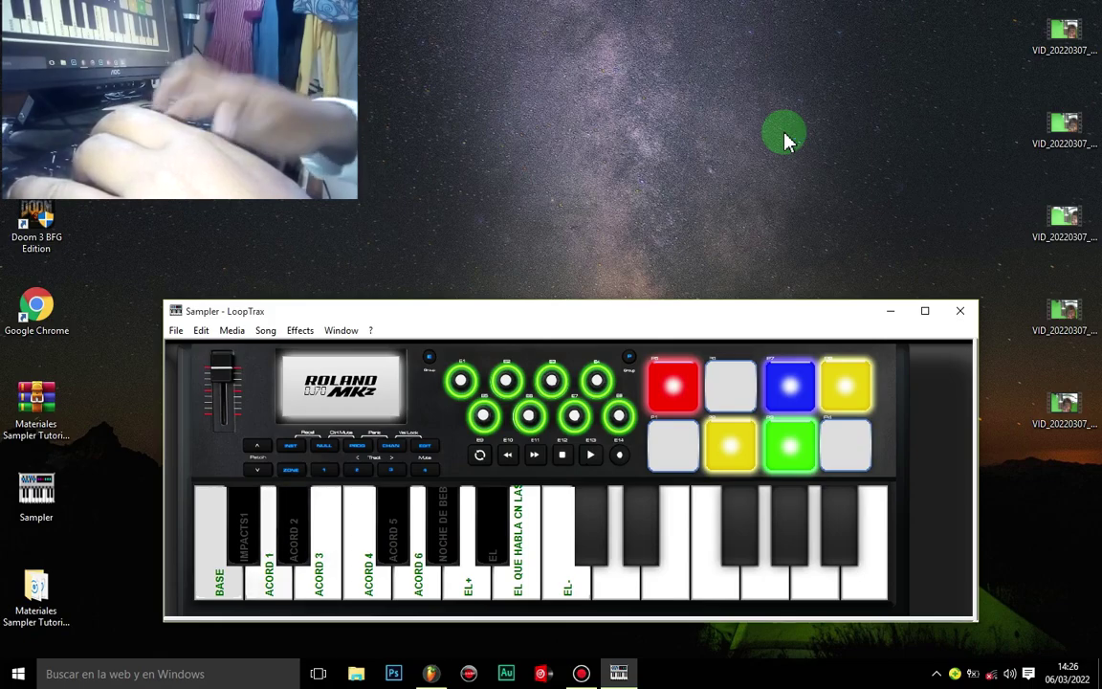
key(e)
key(s)
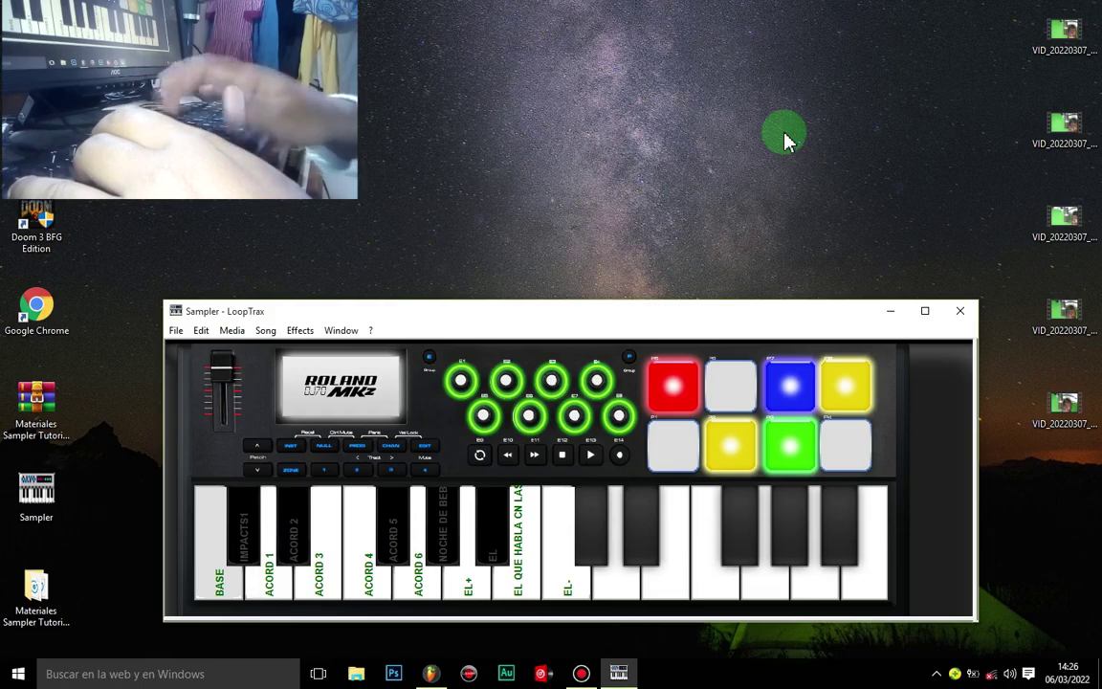
key(w)
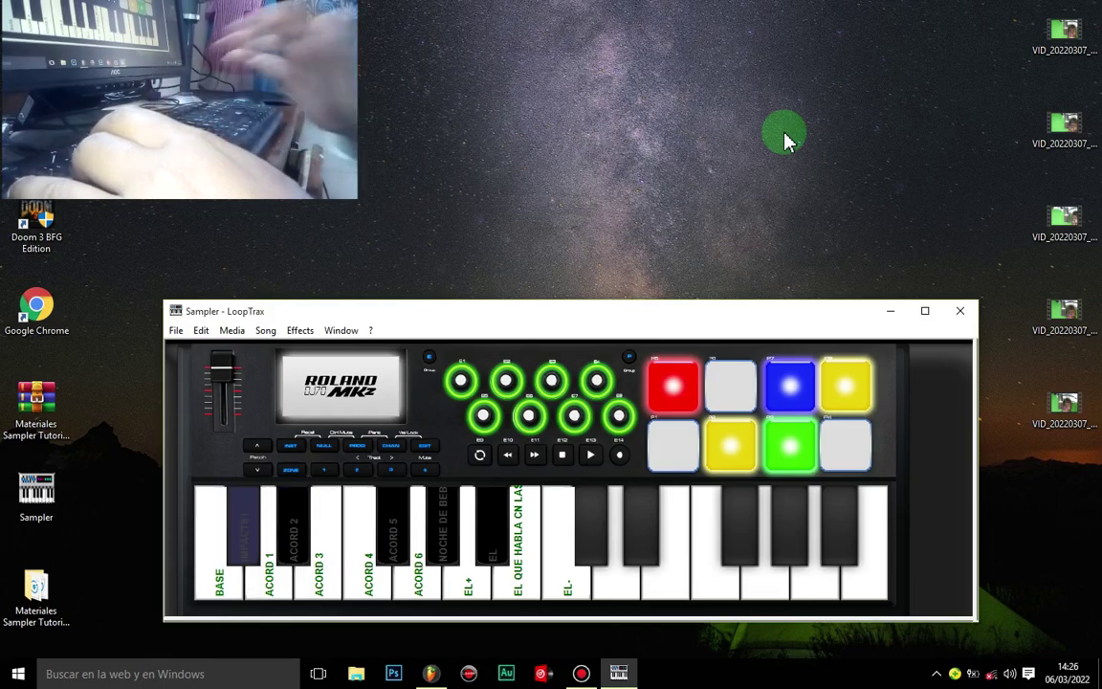
key(a)
key(y)
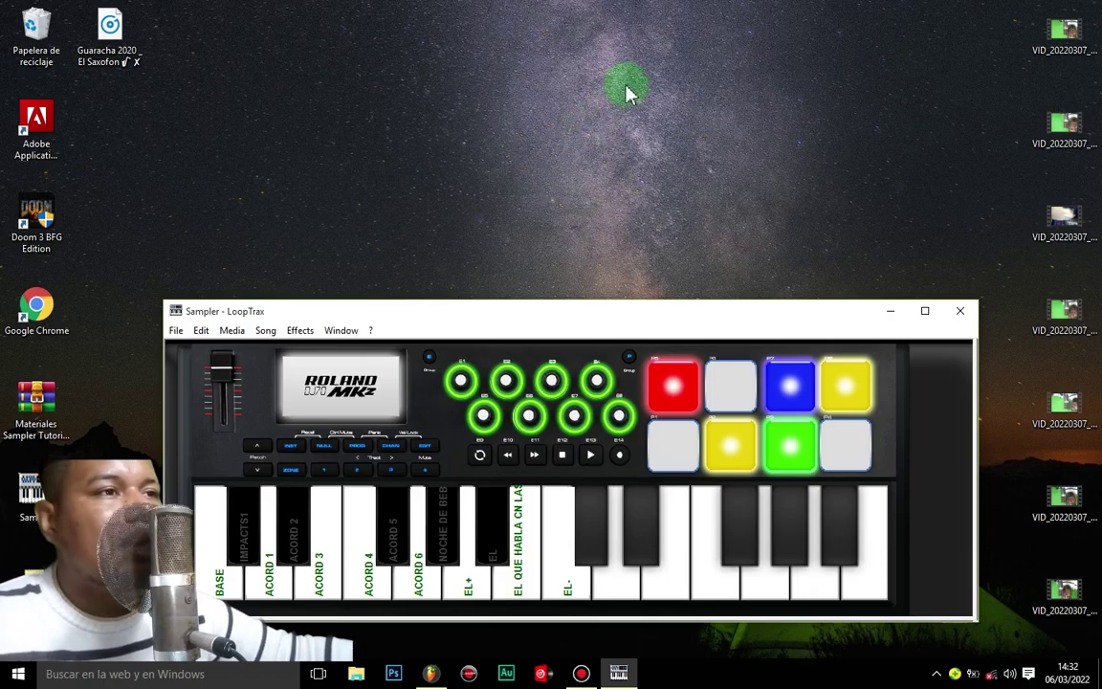
right_click(472, 81)
right_click(475, 82)
click(548, 151)
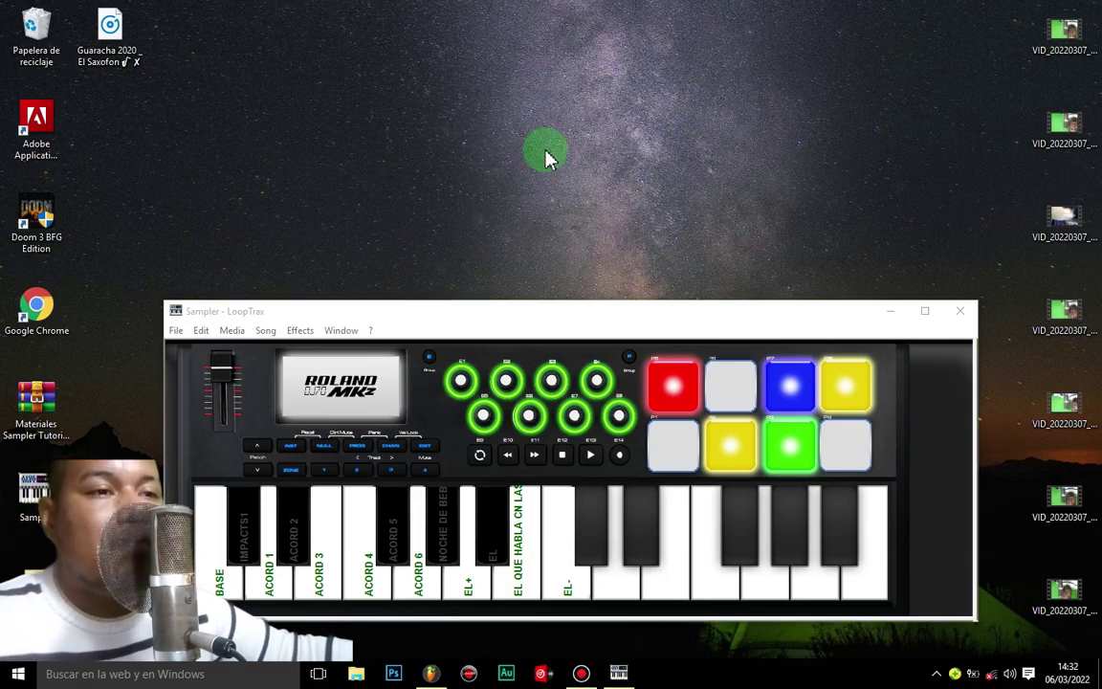